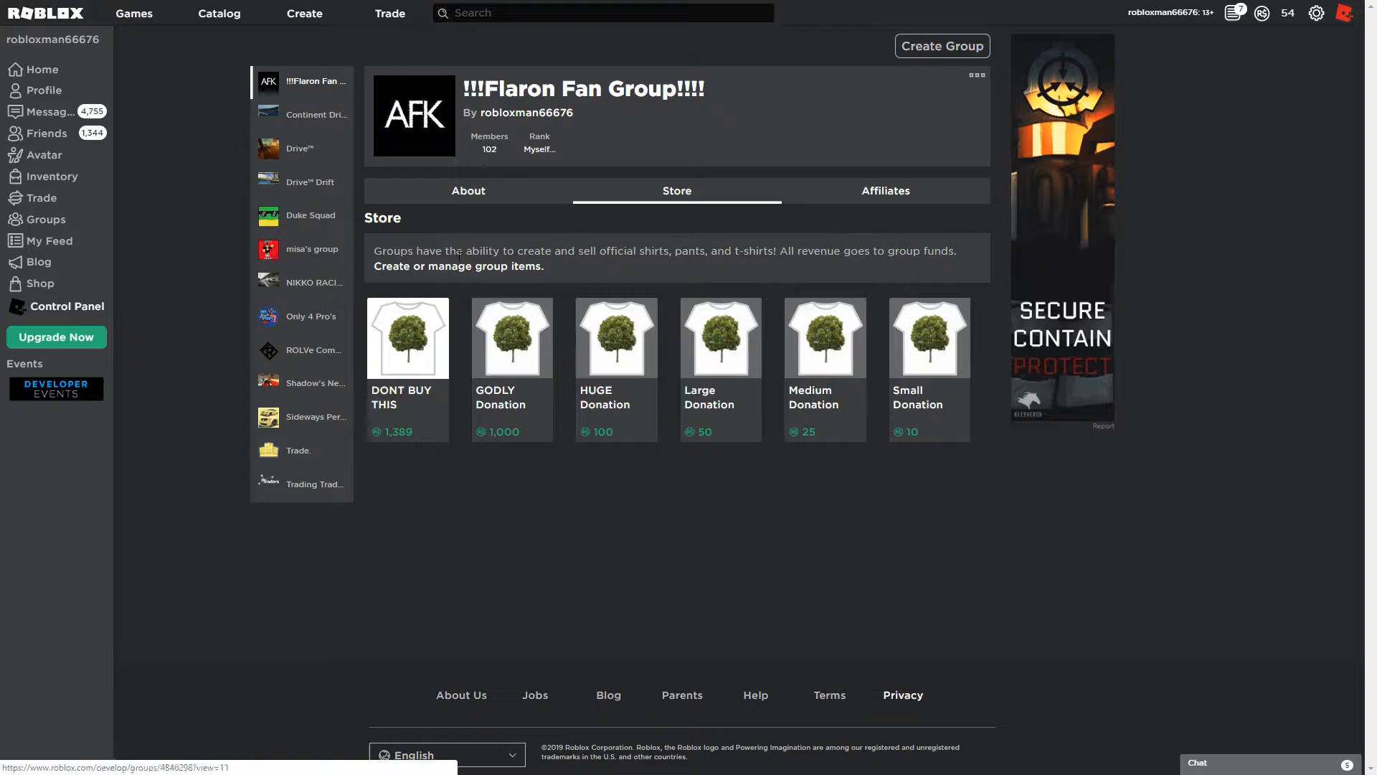
Step: List the members holding the Donators role on the group's About page and look through the page
{"action": "left_click_drag", "start_coordinate": [415, 251], "coordinate": [966, 519]}
{"action": "left_click", "coordinate": [966, 520]}
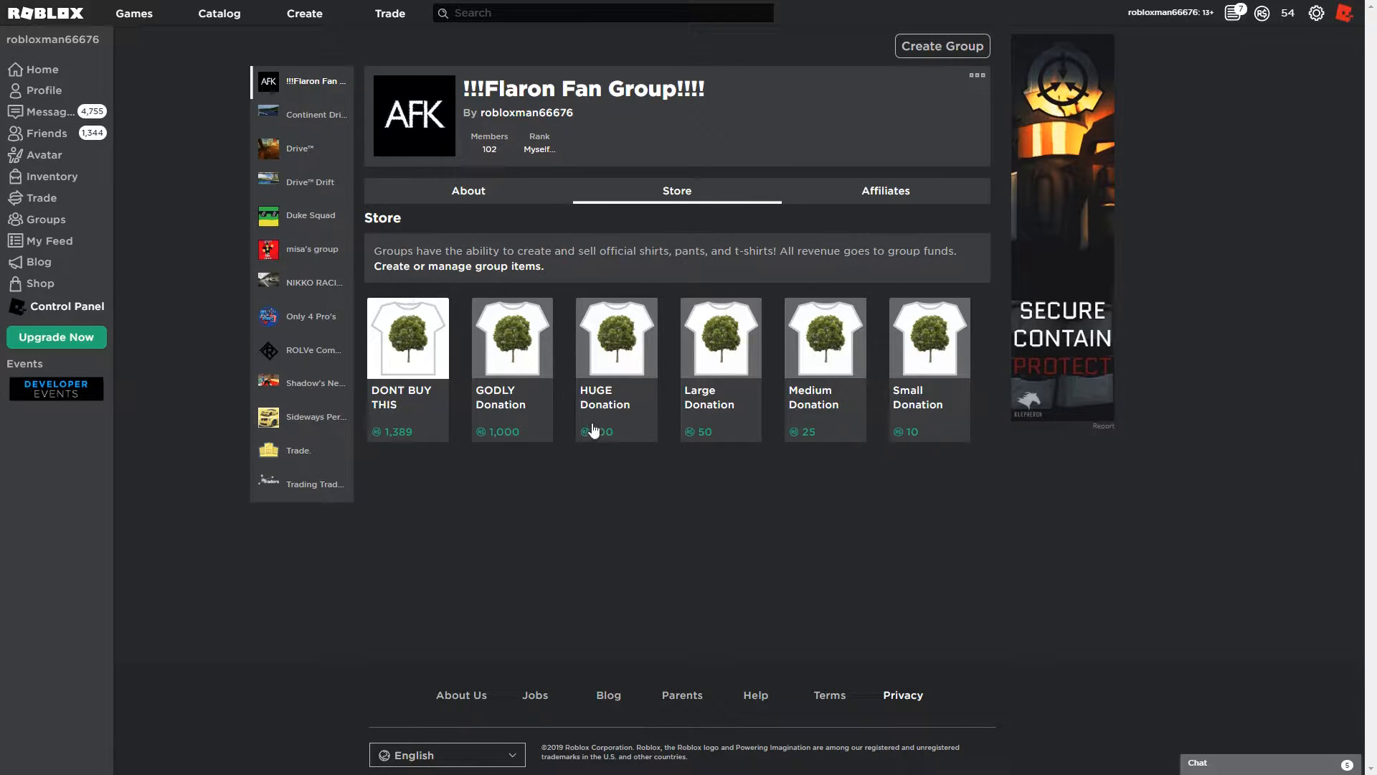
{"action": "left_click", "coordinate": [479, 200]}
{"action": "left_click", "coordinate": [905, 512]}
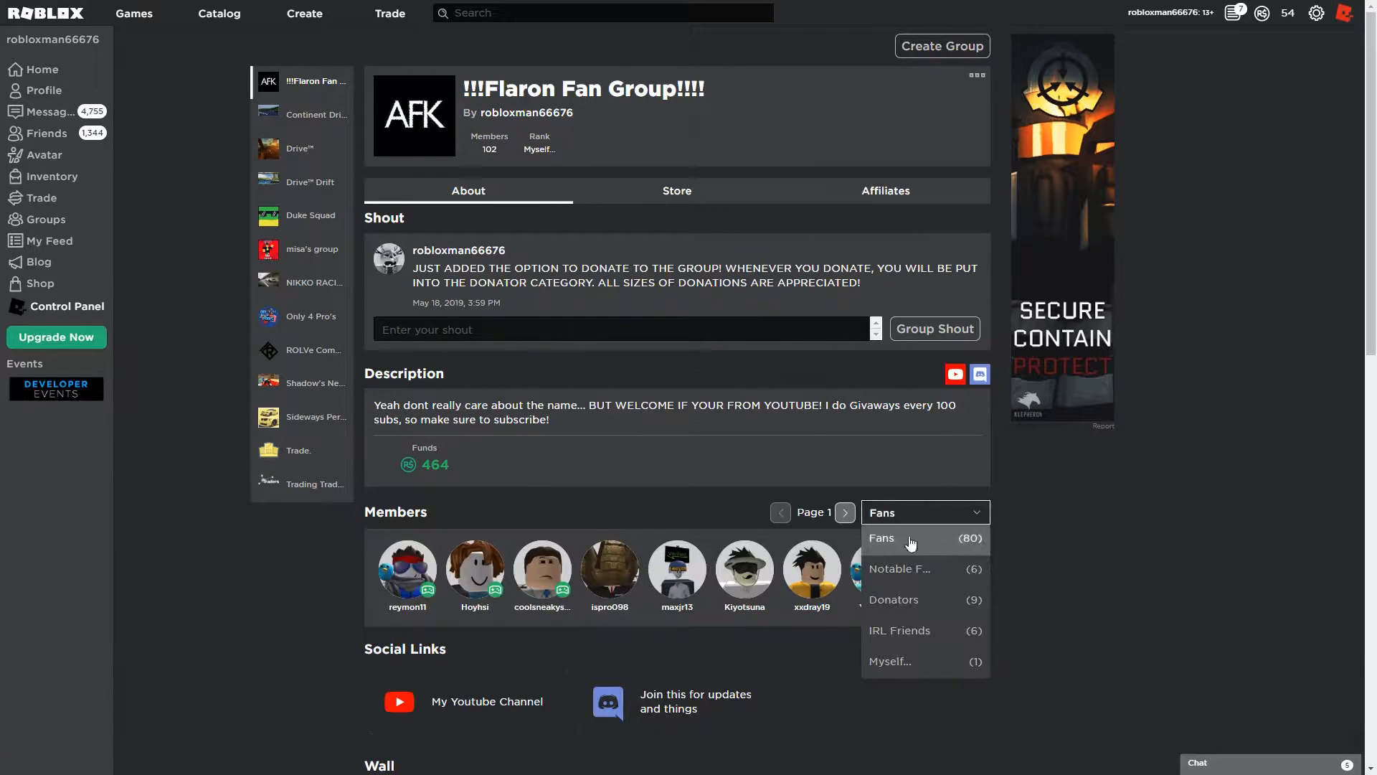
{"action": "left_click", "coordinate": [954, 599]}
{"action": "scroll", "coordinate": [959, 465], "scroll_direction": "down", "scroll_amount": 1}
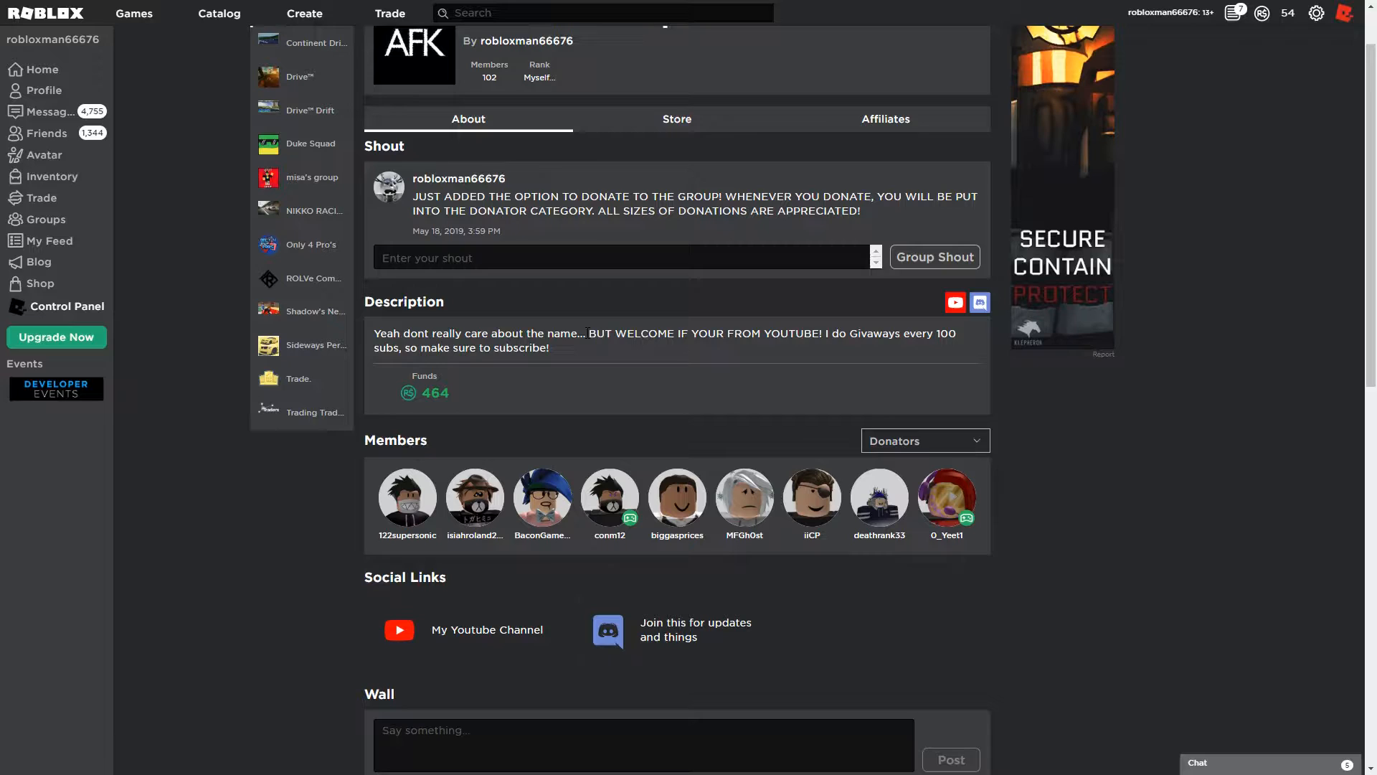
{"action": "scroll", "coordinate": [582, 357], "scroll_direction": "down", "scroll_amount": 3}
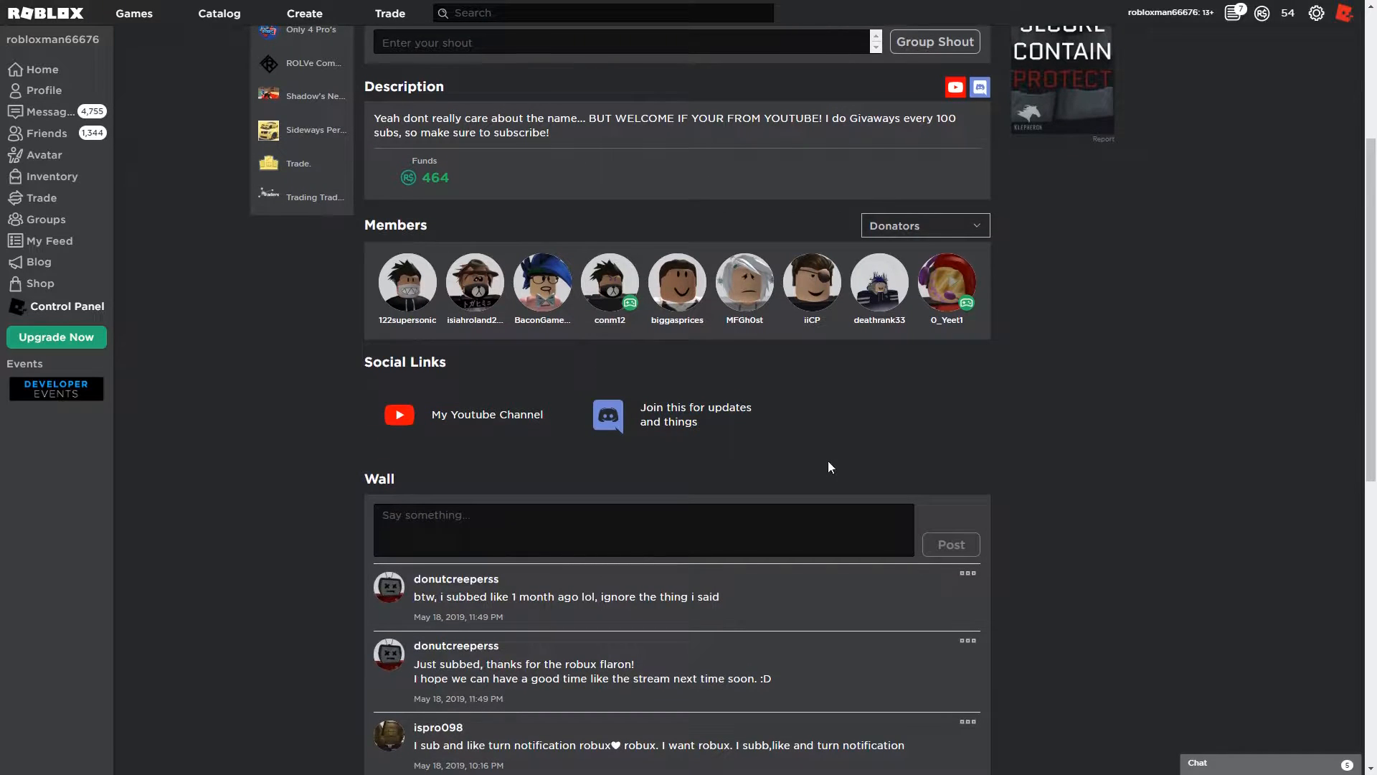
{"action": "left_click_drag", "start_coordinate": [836, 471], "coordinate": [787, 461]}
{"action": "left_click", "coordinate": [795, 465]}
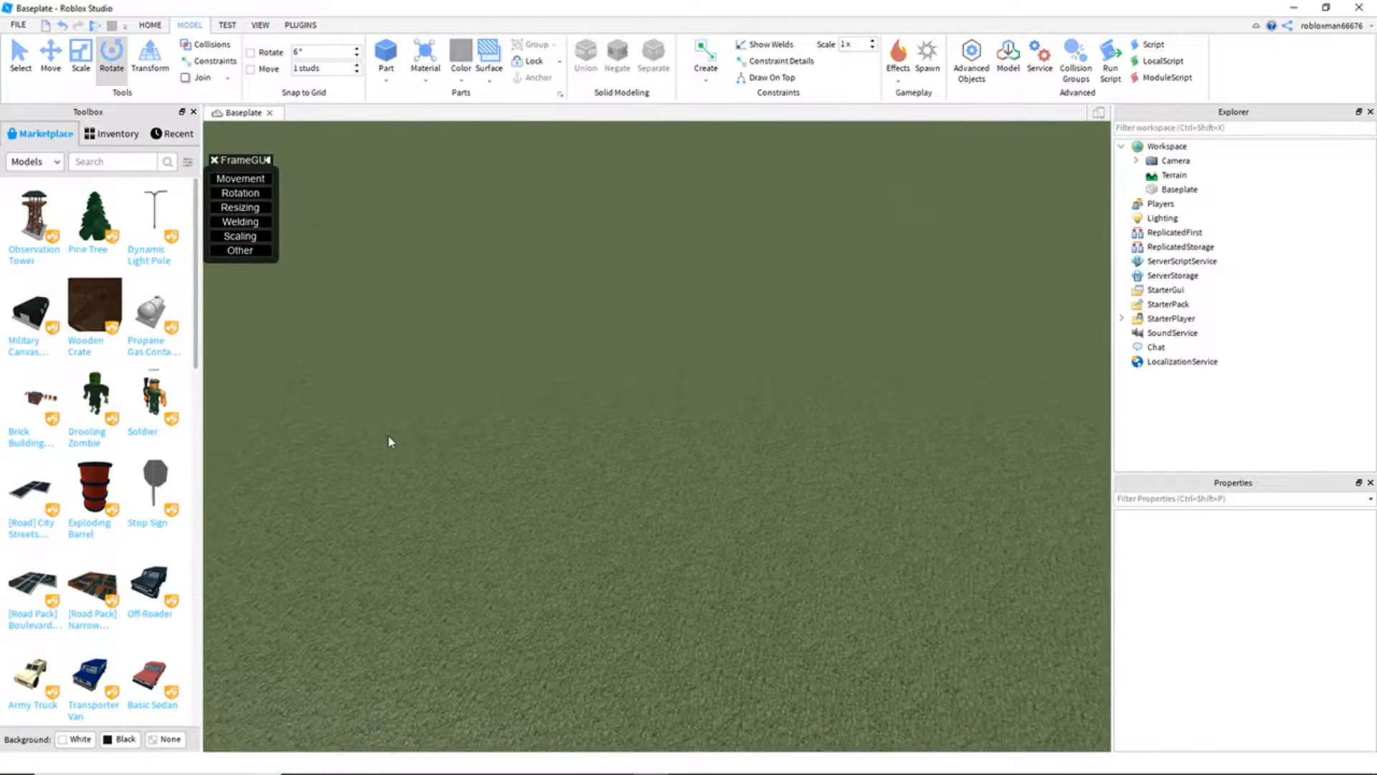
{"action": "key", "text": "w"}
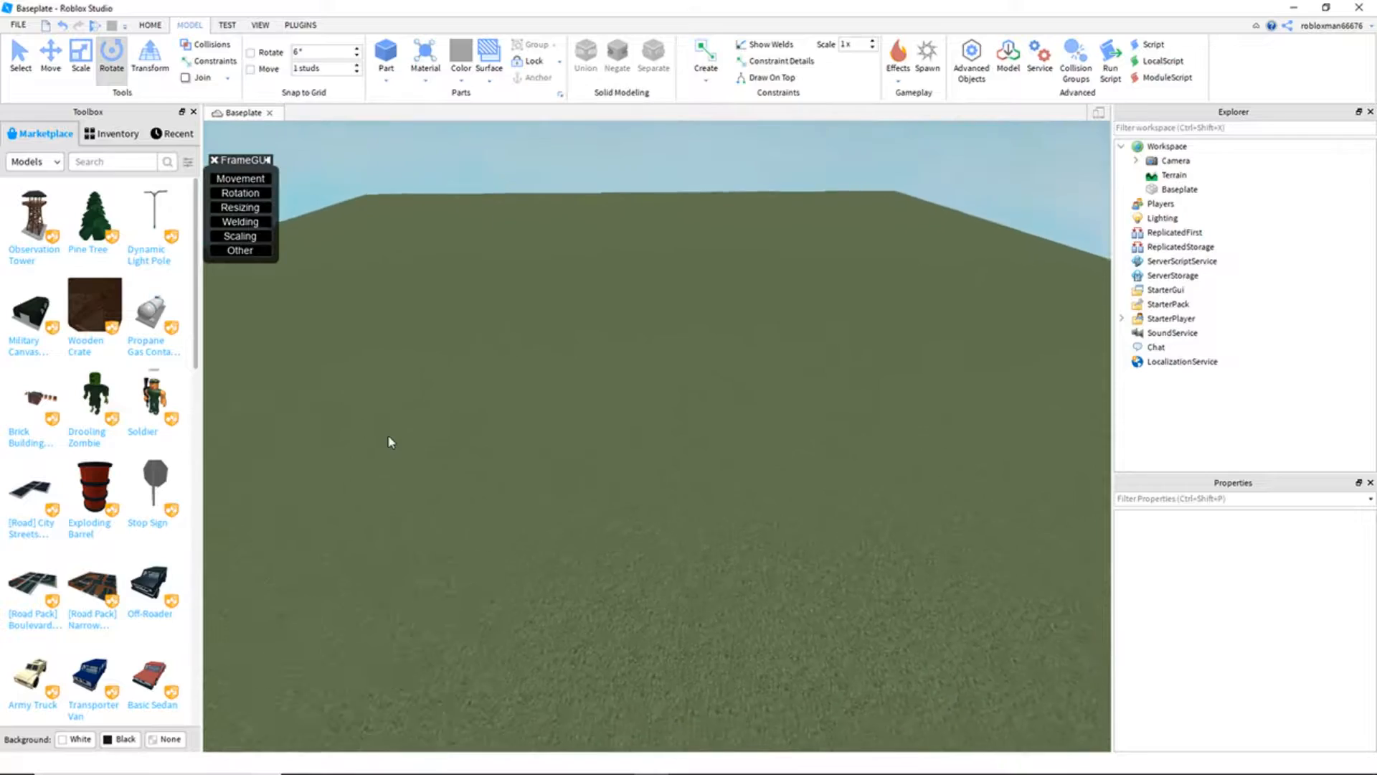
{"action": "key", "text": "w"}
{"action": "key", "text": "s"}
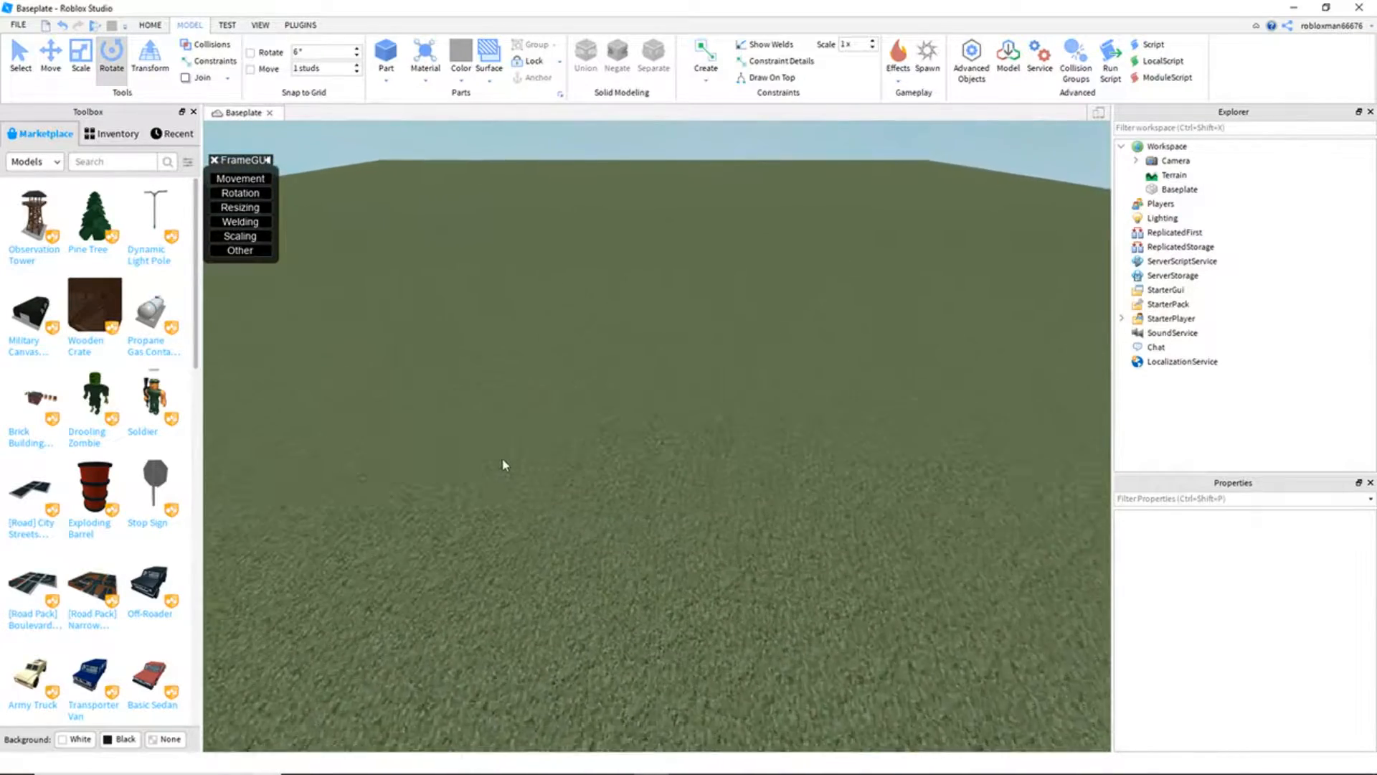
{"action": "right_click_drag", "start_coordinate": [633, 474], "coordinate": [632, 474]}
{"action": "left_click_drag", "start_coordinate": [424, 311], "coordinate": [381, 310]}
{"action": "right_click_drag", "start_coordinate": [615, 427], "coordinate": [628, 396]}
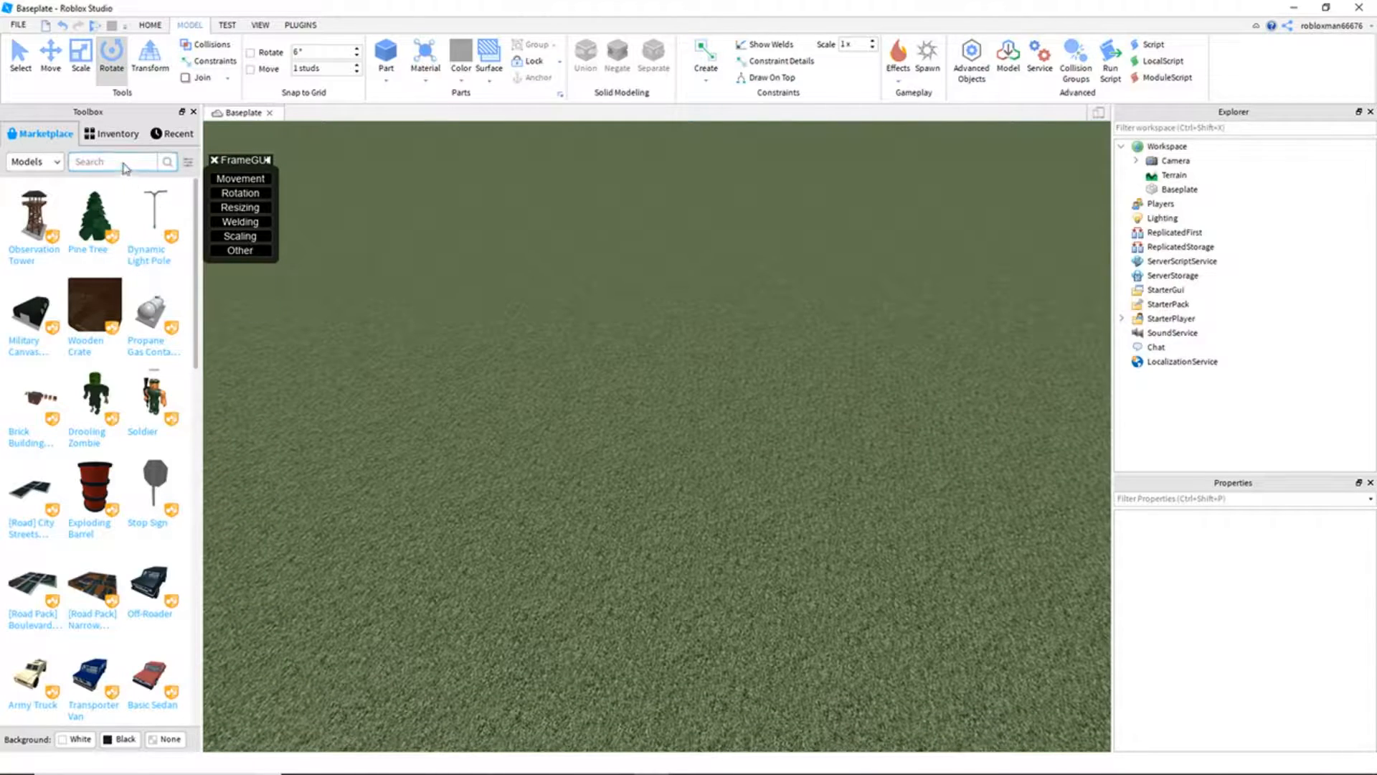
{"action": "right_click_drag", "start_coordinate": [815, 547], "coordinate": [802, 584]}
{"action": "left_click_drag", "start_coordinate": [784, 579], "coordinate": [746, 566]}
{"action": "left_click_drag", "start_coordinate": [712, 249], "coordinate": [684, 427]}
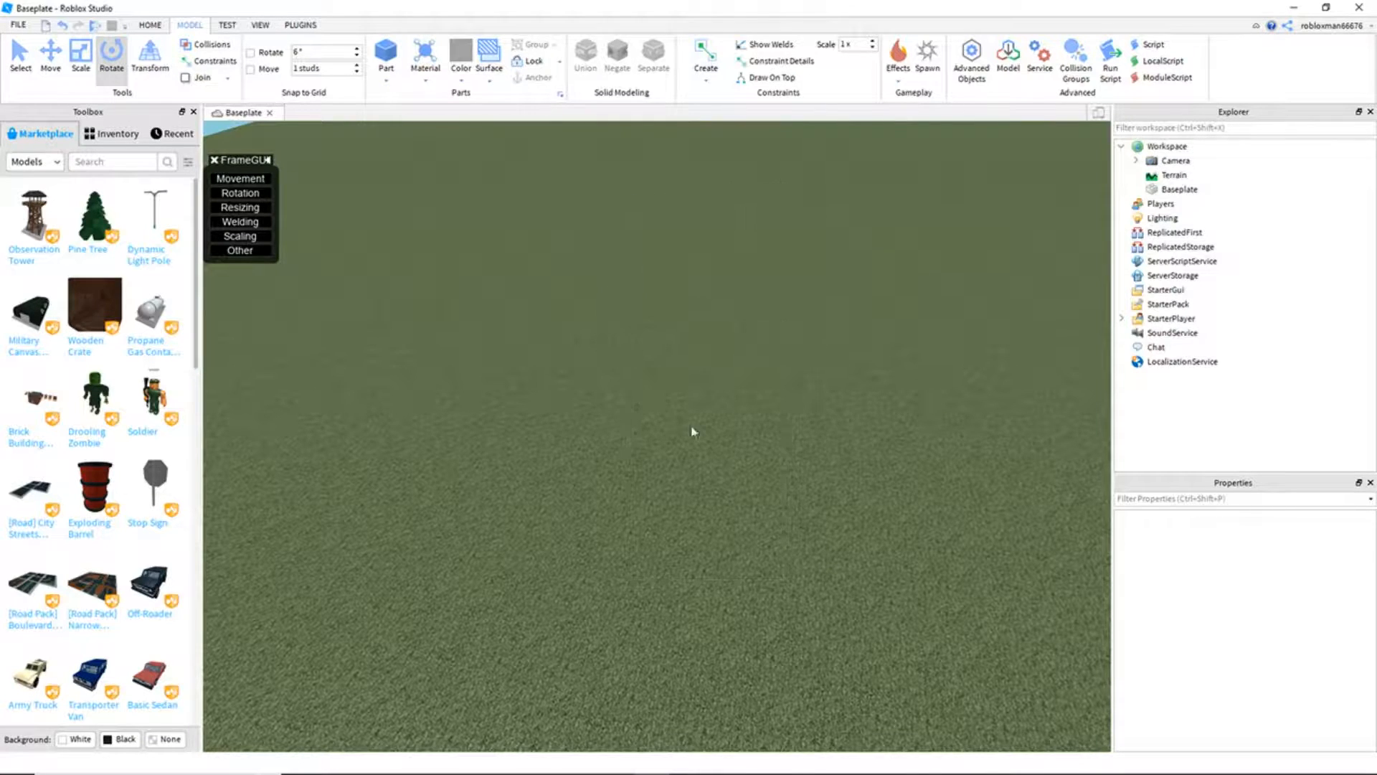
{"action": "left_click_drag", "start_coordinate": [620, 207], "coordinate": [681, 165]}
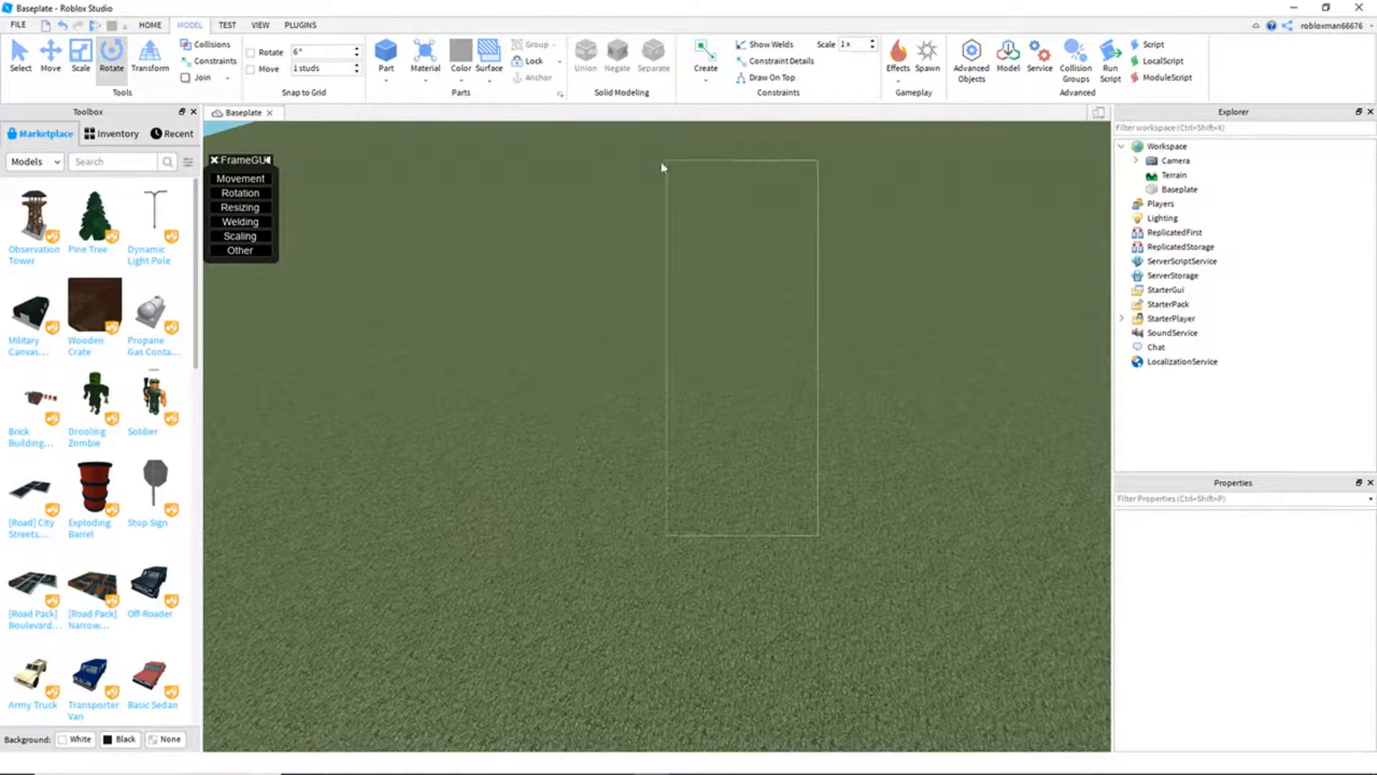
{"action": "left_click_drag", "start_coordinate": [518, 432], "coordinate": [735, 473]}
{"action": "right_click_drag", "start_coordinate": [778, 375], "coordinate": [780, 377]}
{"action": "left_click_drag", "start_coordinate": [801, 601], "coordinate": [758, 621]}
{"action": "left_click_drag", "start_coordinate": [748, 310], "coordinate": [709, 476]}
{"action": "right_click_drag", "start_coordinate": [709, 475], "coordinate": [709, 476]}
Step: Enlarge the baseplate with the Scale tool, extending it along both horizontal axes
{"action": "scroll", "coordinate": [710, 476], "scroll_direction": "down", "scroll_amount": 3}
{"action": "scroll", "coordinate": [709, 476], "scroll_direction": "down", "scroll_amount": 5}
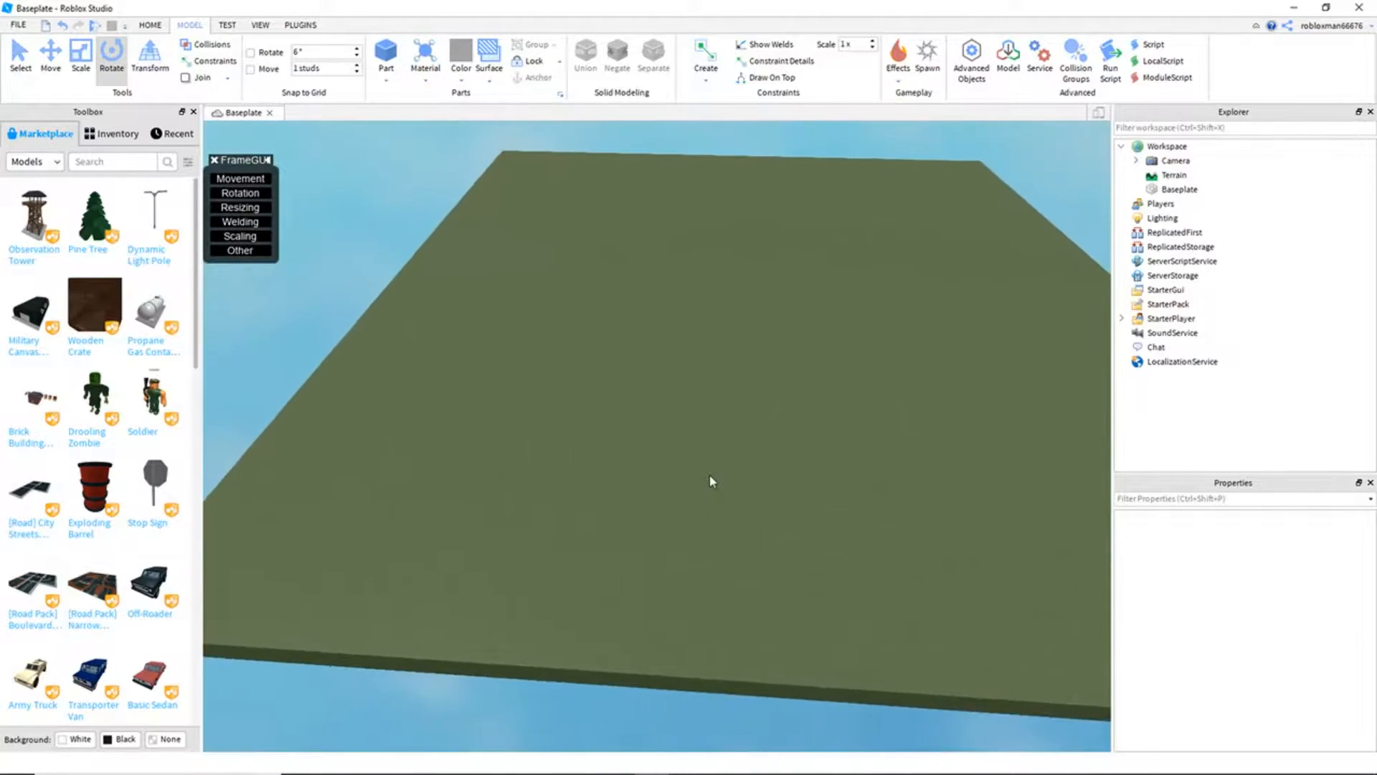
{"action": "key", "text": "s"}
{"action": "left_click", "coordinate": [1151, 189]}
{"action": "right_click_drag", "start_coordinate": [799, 296], "coordinate": [799, 296]}
{"action": "key", "text": "s"}
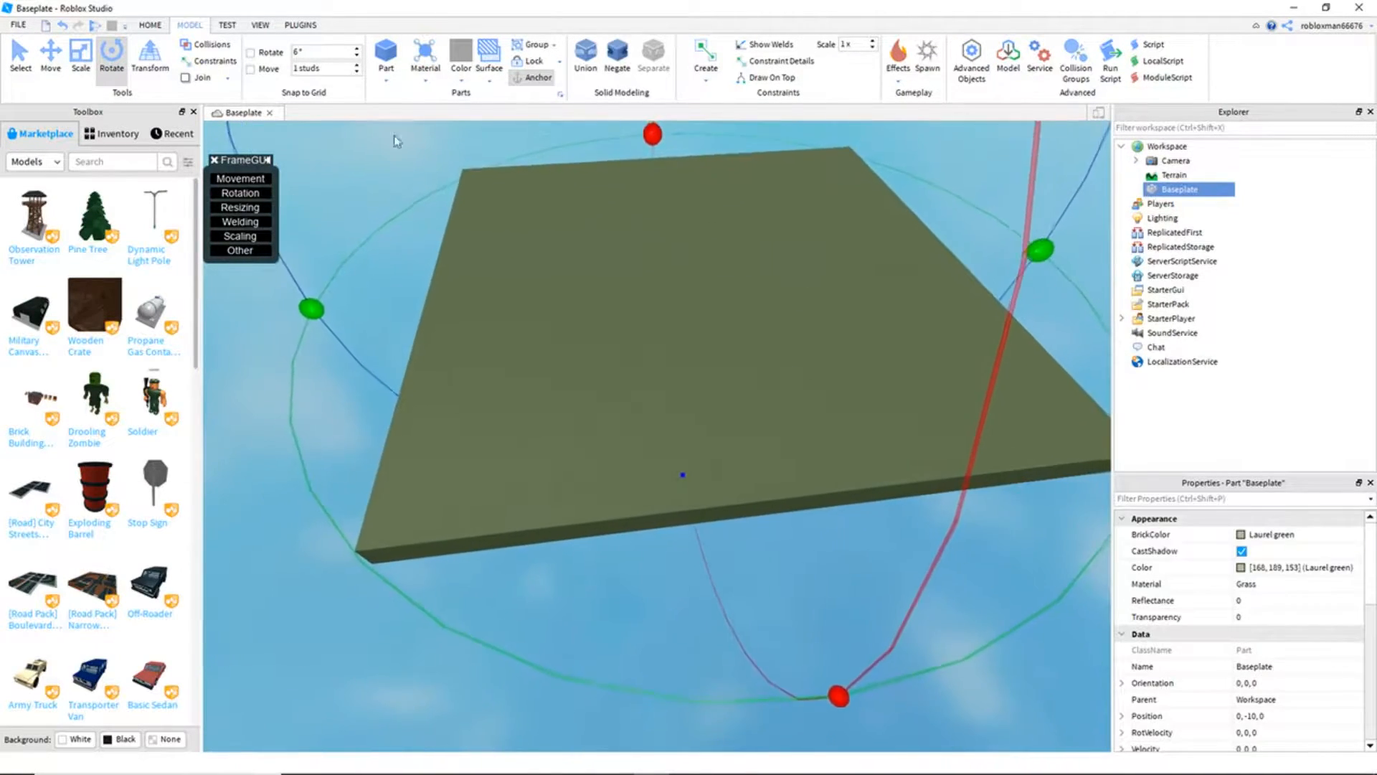
{"action": "left_click", "coordinate": [81, 57]}
{"action": "right_click_drag", "start_coordinate": [990, 240], "coordinate": [990, 240]}
{"action": "left_click_drag", "start_coordinate": [826, 223], "coordinate": [972, 185]}
{"action": "left_click_drag", "start_coordinate": [829, 421], "coordinate": [1027, 627]}
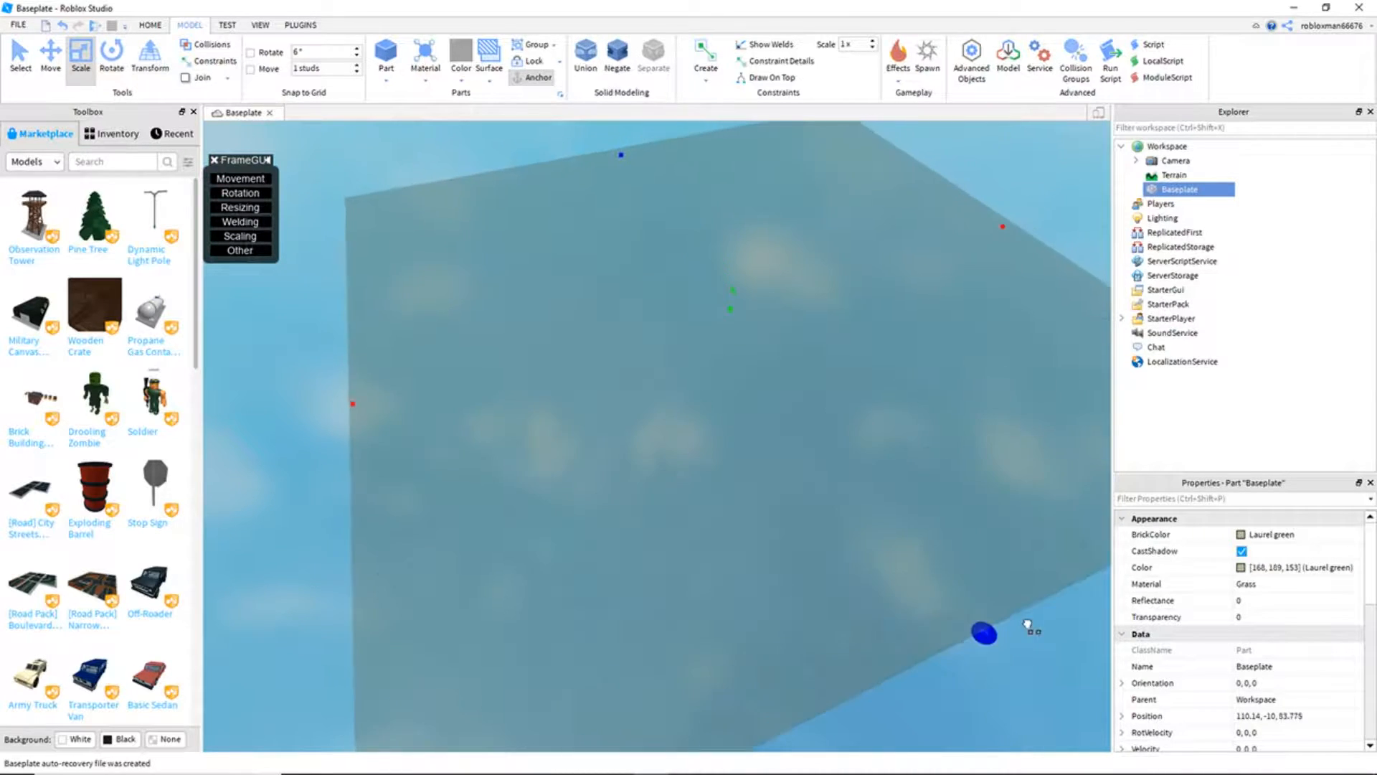
{"action": "left_click_drag", "start_coordinate": [1005, 221], "coordinate": [1062, 198]}
{"action": "right_click_drag", "start_coordinate": [800, 341], "coordinate": [799, 342]}
{"action": "left_click", "coordinate": [799, 342]}
{"action": "scroll", "coordinate": [799, 342], "scroll_direction": "up", "scroll_amount": 3}
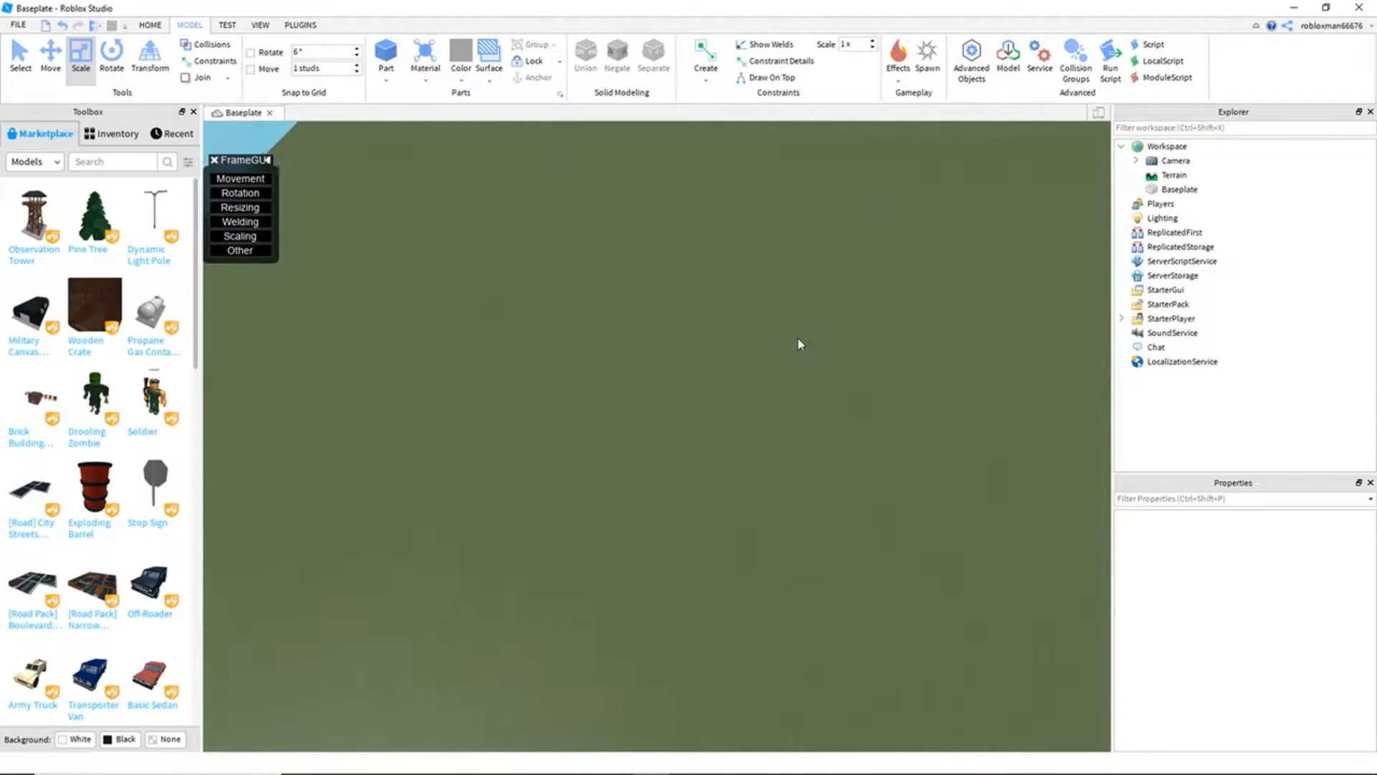
{"action": "key", "text": "w"}
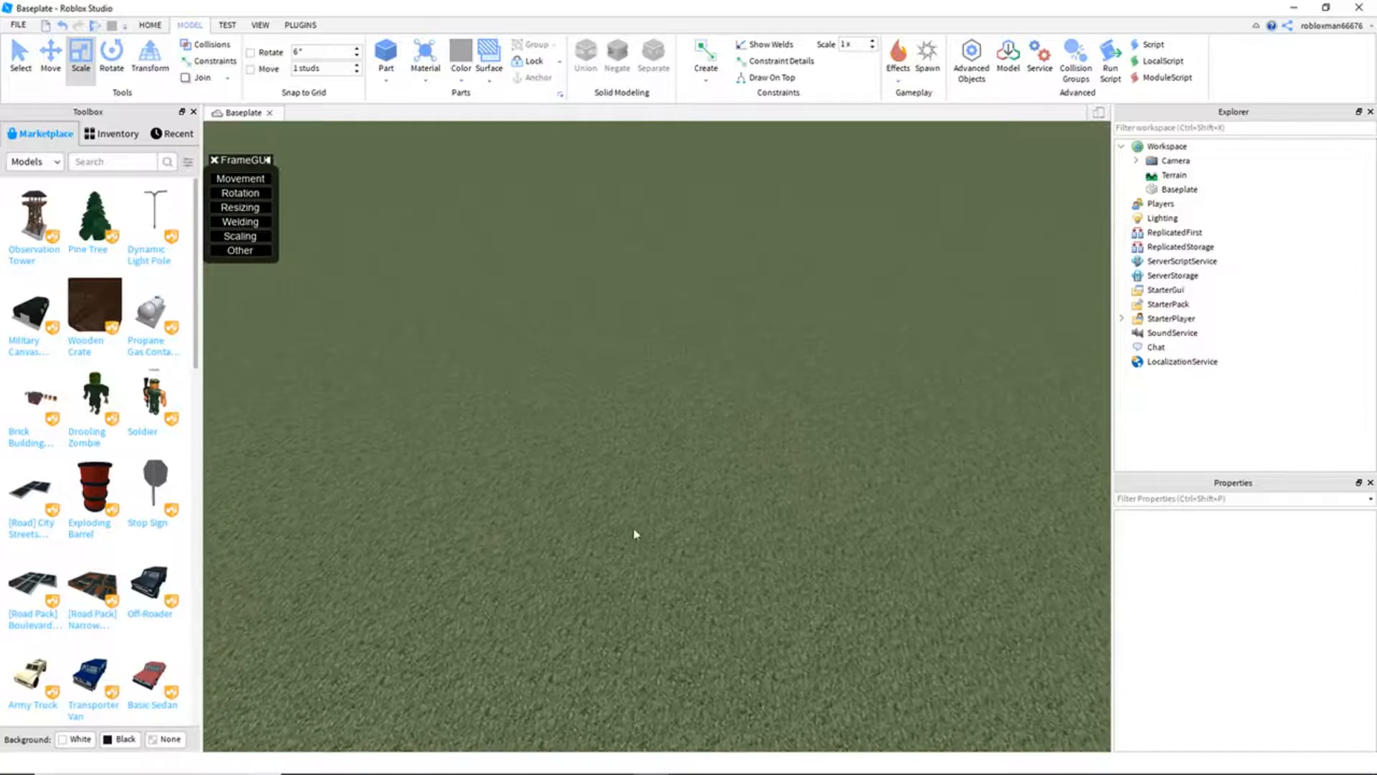
{"action": "right_click_drag", "start_coordinate": [595, 475], "coordinate": [595, 475]}
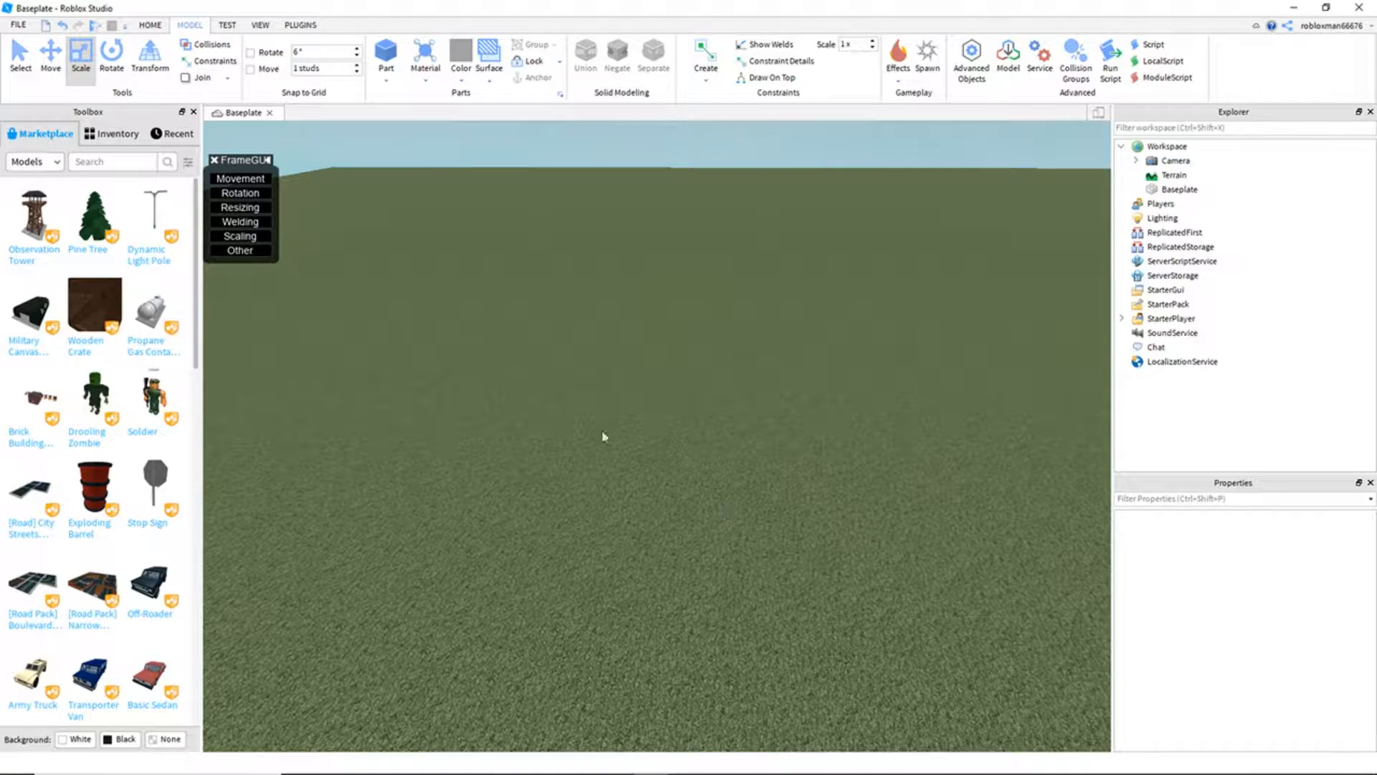
{"action": "right_click_drag", "start_coordinate": [746, 519], "coordinate": [747, 519]}
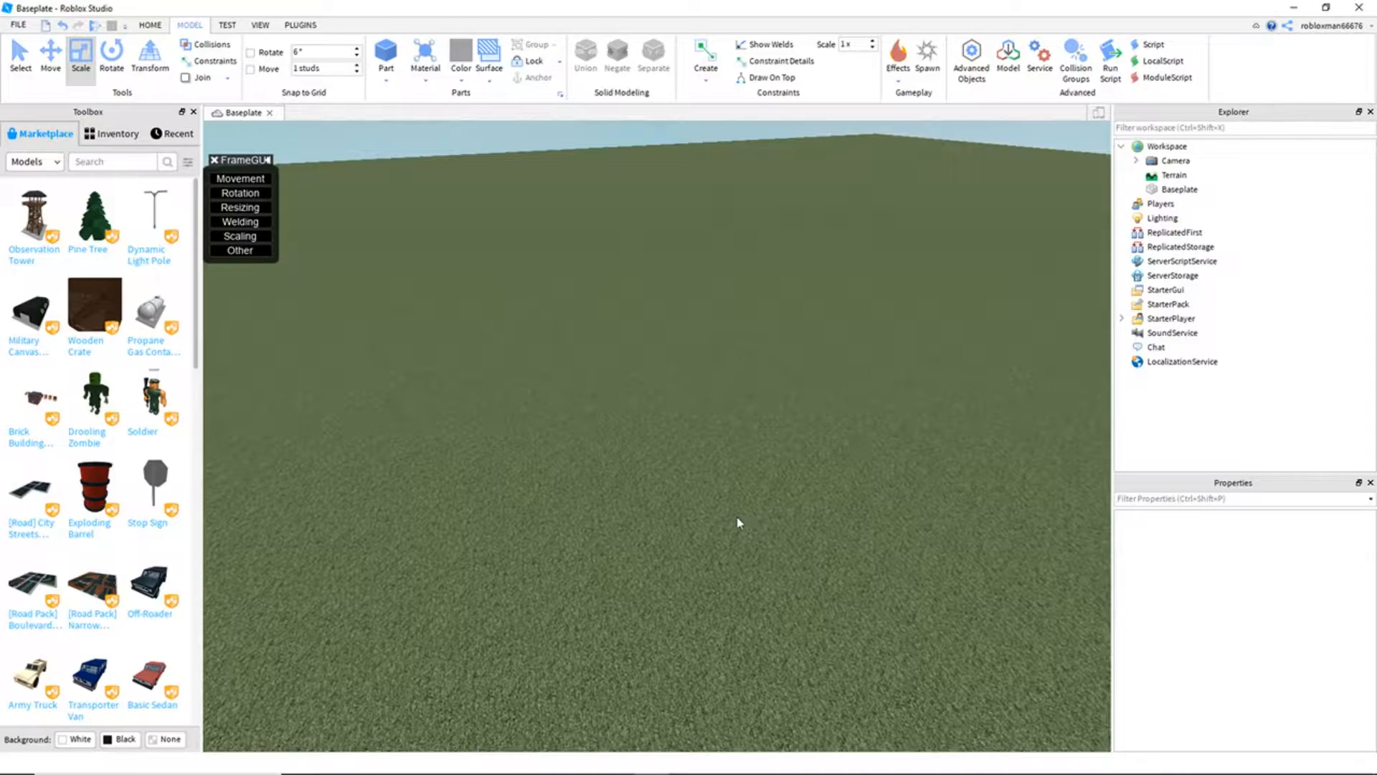
{"action": "right_click_drag", "start_coordinate": [739, 494], "coordinate": [742, 491]}
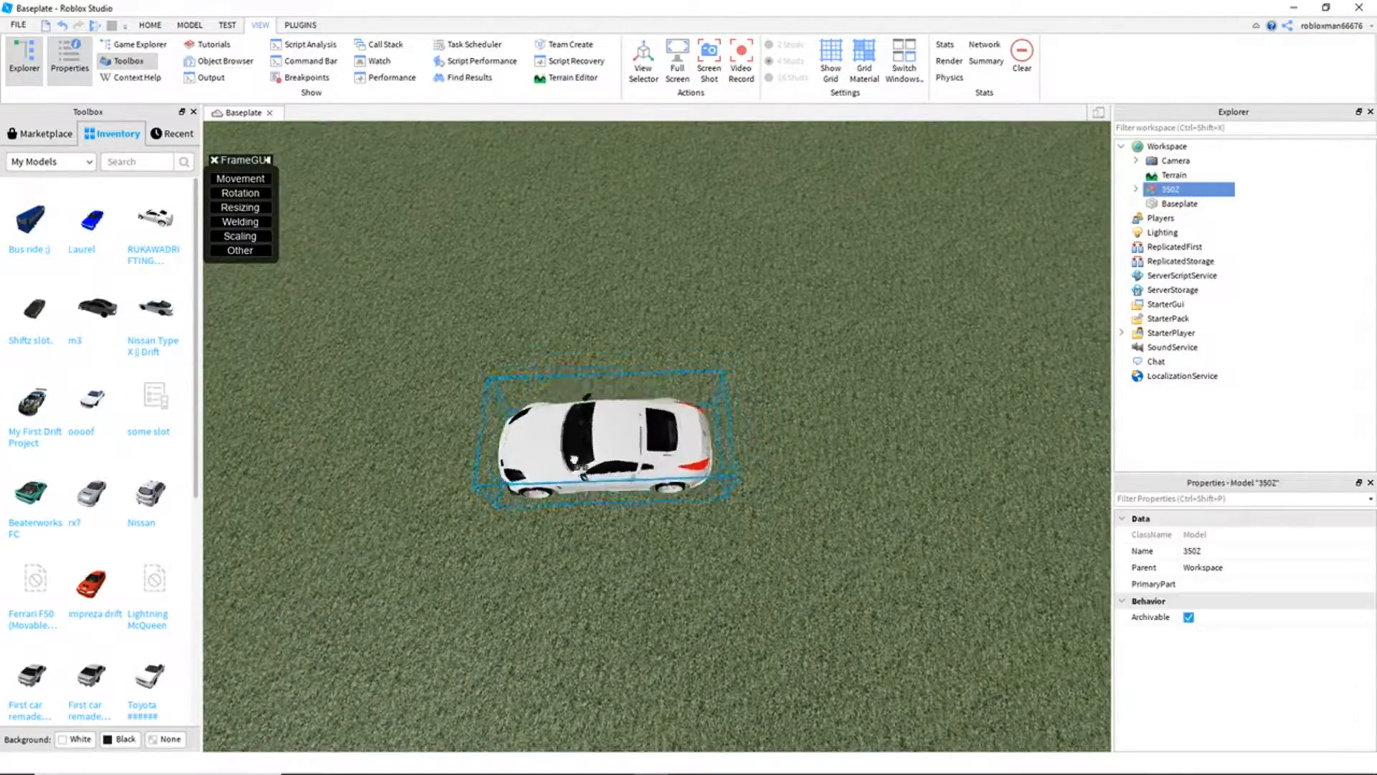
Step: Rotate the inserted 350Z car model and set it down on the baseplate
{"action": "key", "text": "ctrl+r"}
{"action": "left_click_drag", "start_coordinate": [610, 509], "coordinate": [645, 540]}
{"action": "left_click", "coordinate": [843, 394]}
{"action": "right_click_drag", "start_coordinate": [843, 394], "coordinate": [843, 394]}
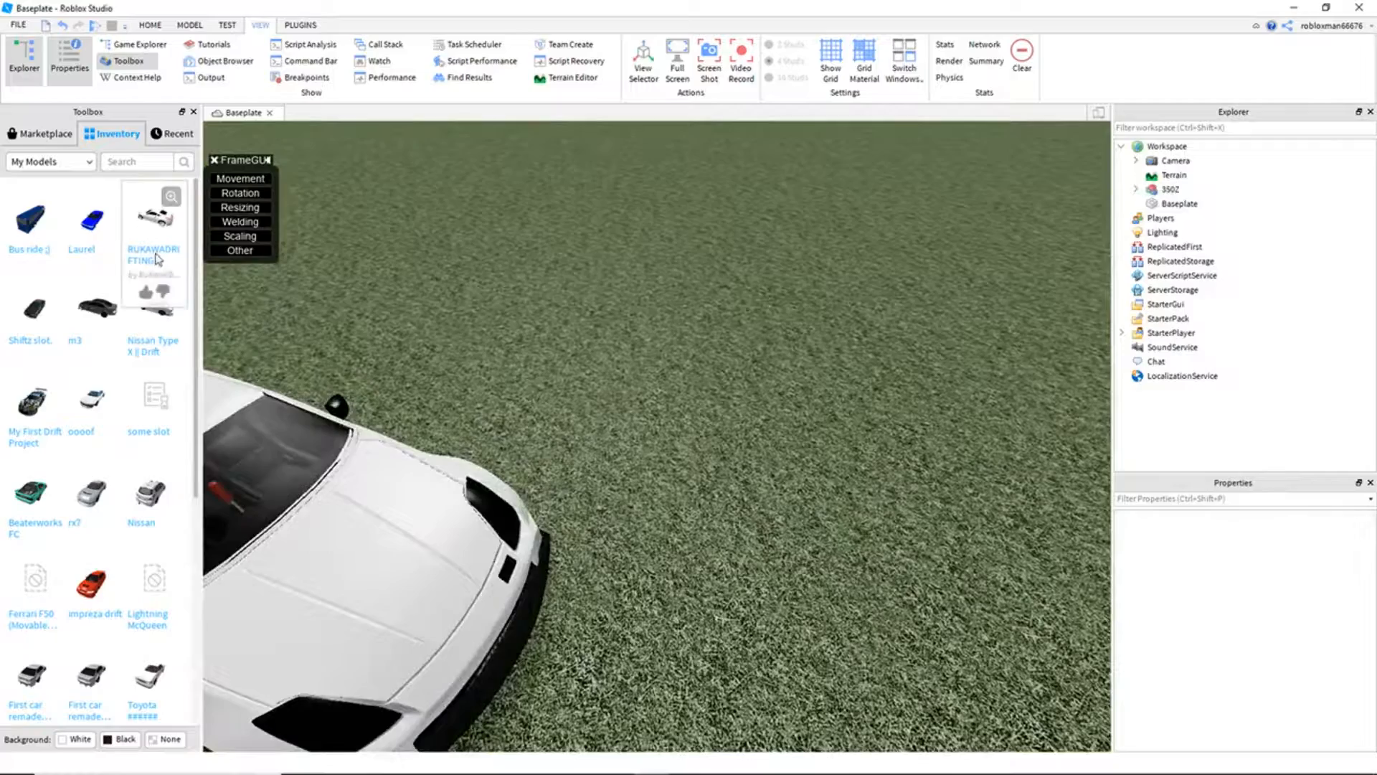
Step: Insert a block part and place it on the grass just in front of the car
{"action": "right_click_drag", "start_coordinate": [446, 376], "coordinate": [401, 359]}
{"action": "key", "text": "w"}
{"action": "key", "text": "w"}
{"action": "key", "text": "s"}
{"action": "key", "text": "w"}
{"action": "key", "text": "a"}
{"action": "scroll", "coordinate": [400, 359], "scroll_direction": "down", "scroll_amount": 5}
{"action": "right_click_drag", "start_coordinate": [609, 213], "coordinate": [608, 213]}
{"action": "key", "text": "w"}
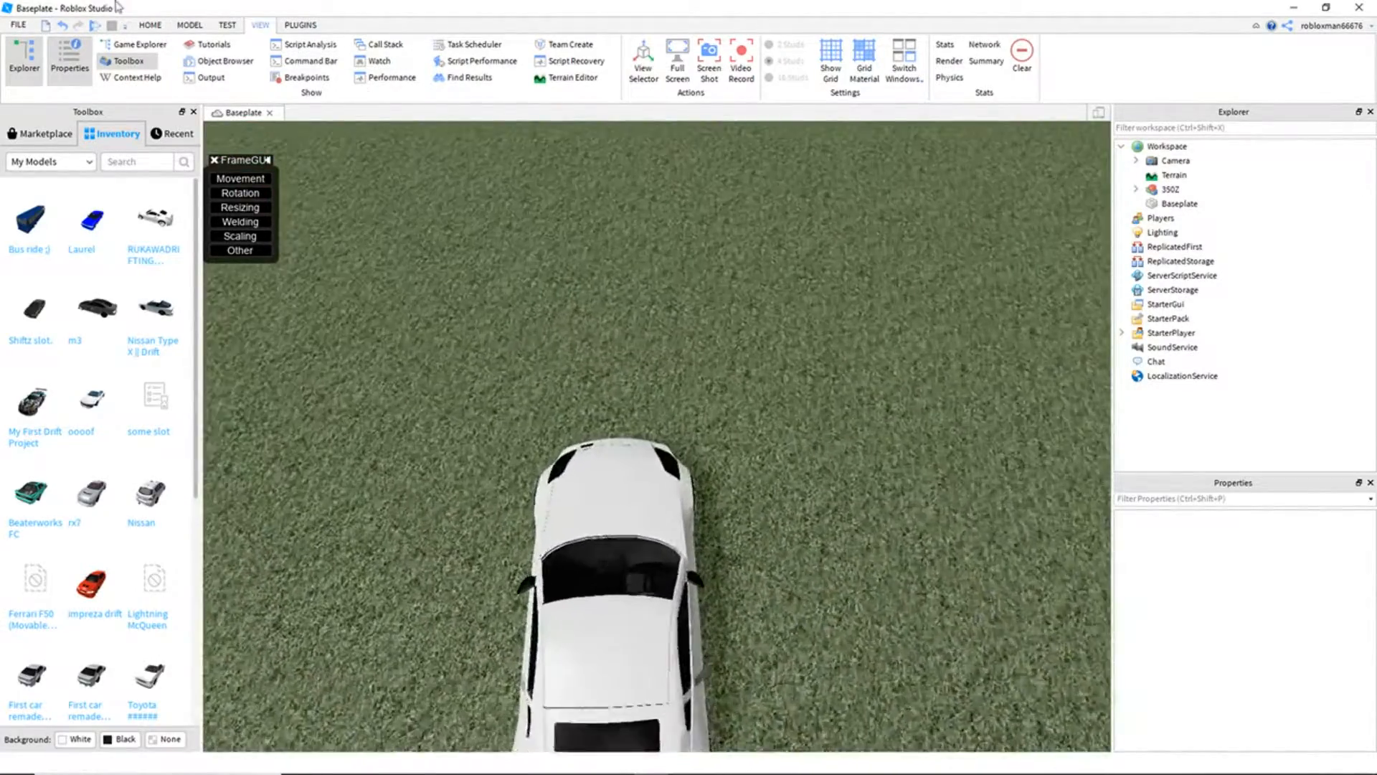
{"action": "left_click", "coordinate": [190, 26]}
{"action": "left_click", "coordinate": [391, 56]}
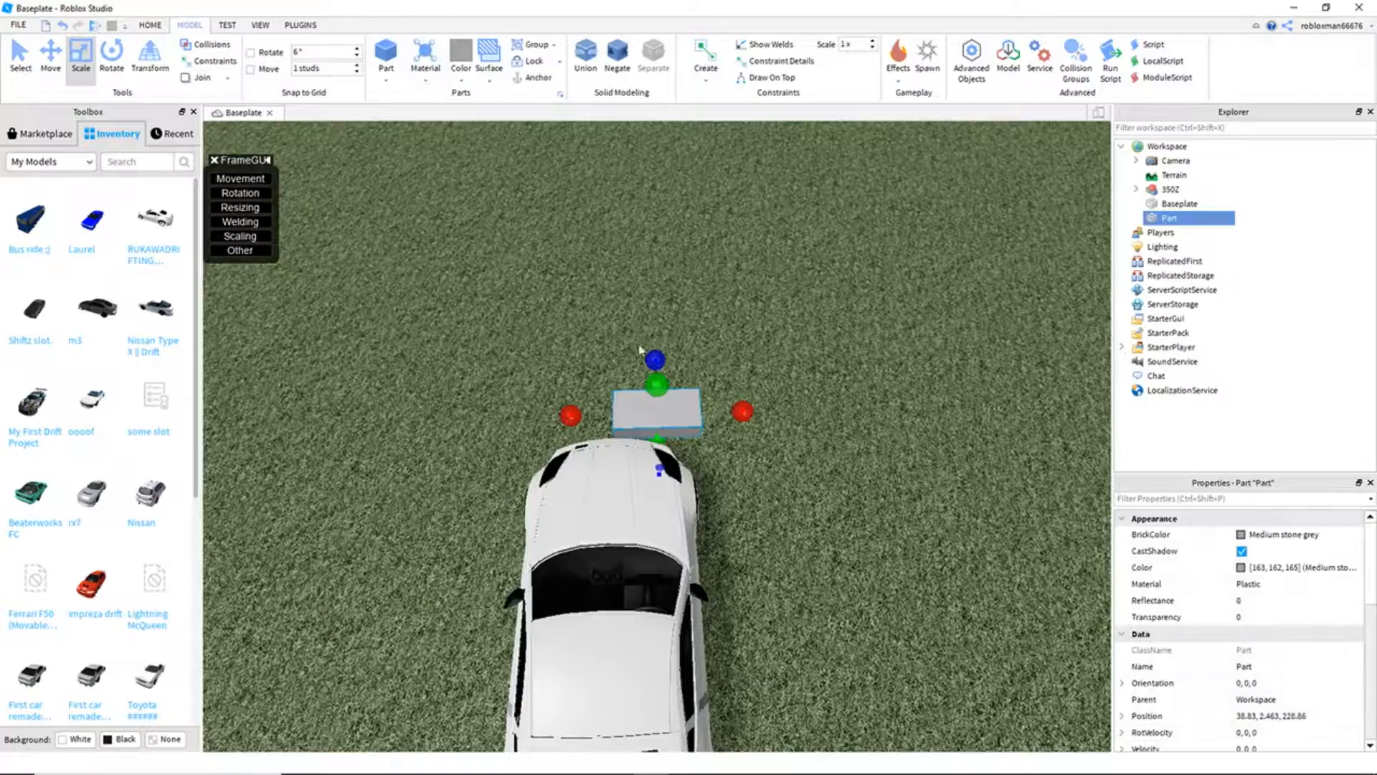
{"action": "left_click", "coordinate": [778, 376]}
{"action": "right_click_drag", "start_coordinate": [778, 376], "coordinate": [777, 376]}
{"action": "left_click_drag", "start_coordinate": [476, 409], "coordinate": [454, 356]}
Step: Flatten the part into a thin slab on the ground and stretch it sideways along its X axis
{"action": "scroll", "coordinate": [455, 357], "scroll_direction": "up", "scroll_amount": 3}
{"action": "right_click_drag", "start_coordinate": [588, 335], "coordinate": [587, 335]}
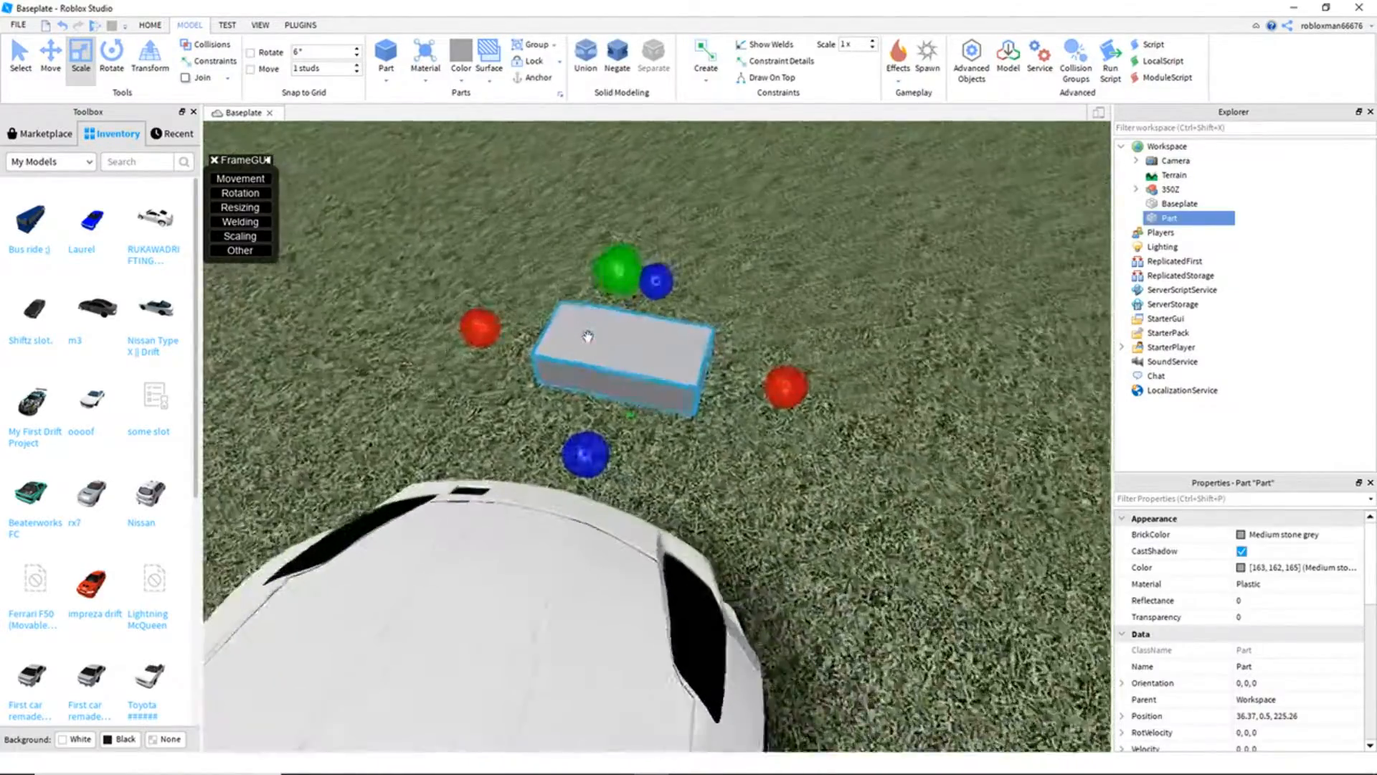
{"action": "left_click_drag", "start_coordinate": [655, 281], "coordinate": [637, 368]}
{"action": "left_click", "coordinate": [542, 350]}
{"action": "left_click", "coordinate": [637, 375]}
{"action": "left_click_drag", "start_coordinate": [523, 329], "coordinate": [330, 300]}
{"action": "scroll", "coordinate": [737, 382], "scroll_direction": "down", "scroll_amount": 3}
{"action": "right_click_drag", "start_coordinate": [737, 381], "coordinate": [738, 382]}
{"action": "scroll", "coordinate": [737, 381], "scroll_direction": "down", "scroll_amount": 3}
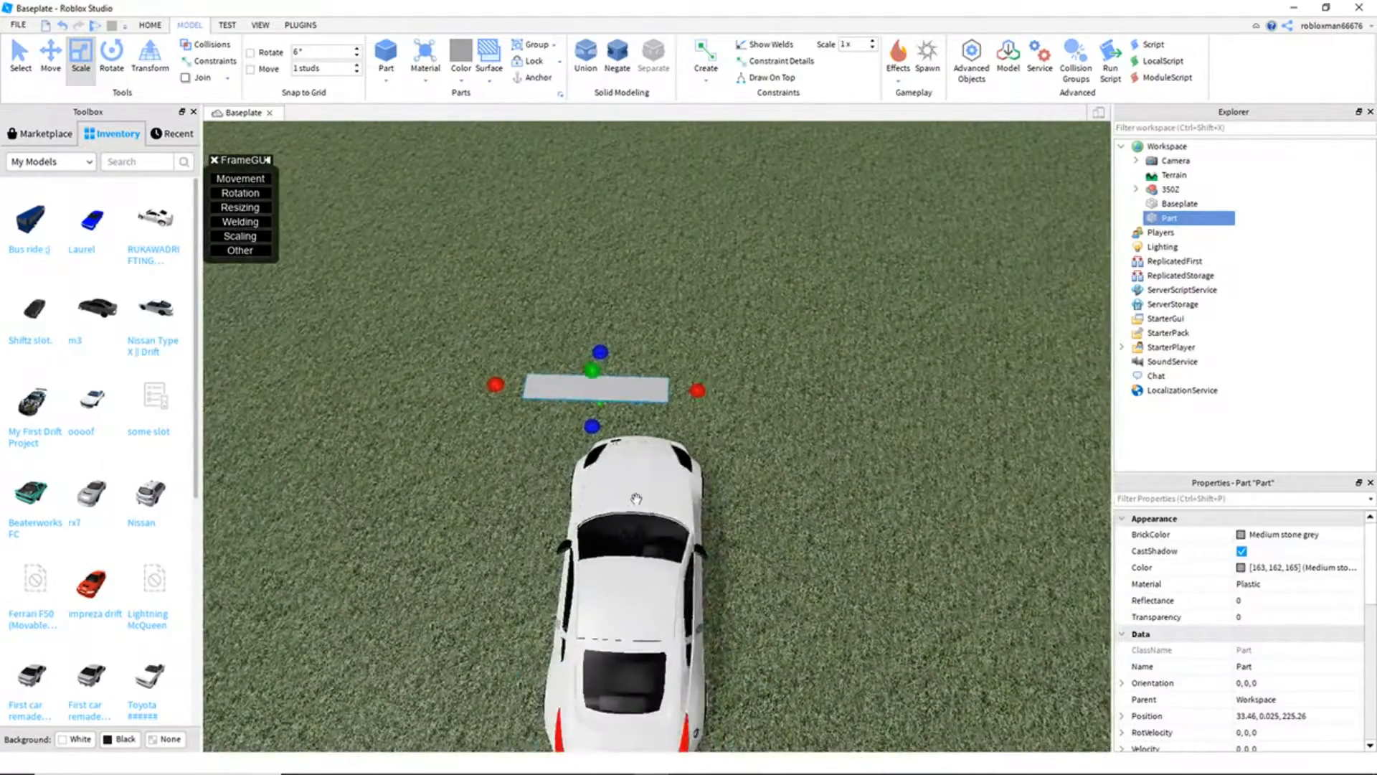
Step: Shift the car into line with one end of the strip and stretch the strip's other end several car widths outward
{"action": "left_click", "coordinate": [627, 462]}
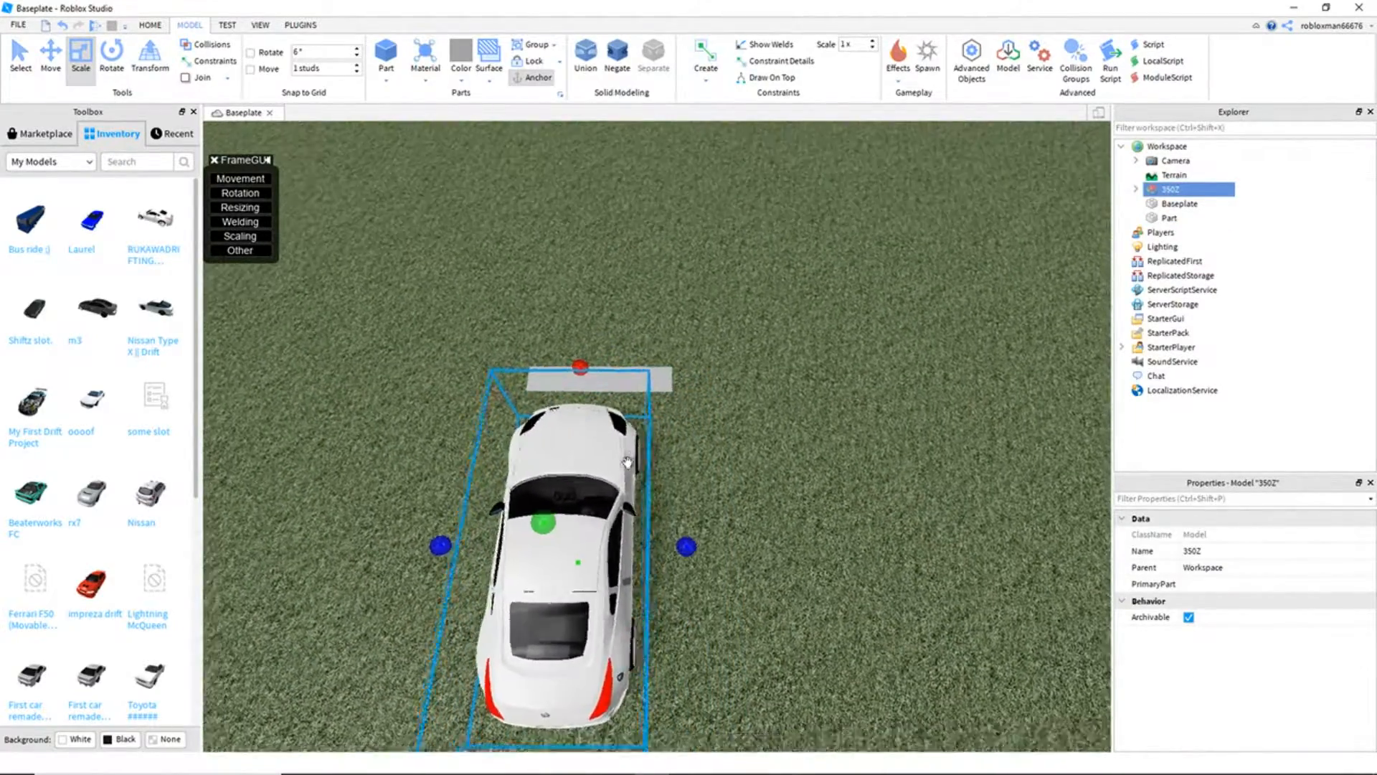
{"action": "scroll", "coordinate": [645, 430], "scroll_direction": "down", "scroll_amount": 3}
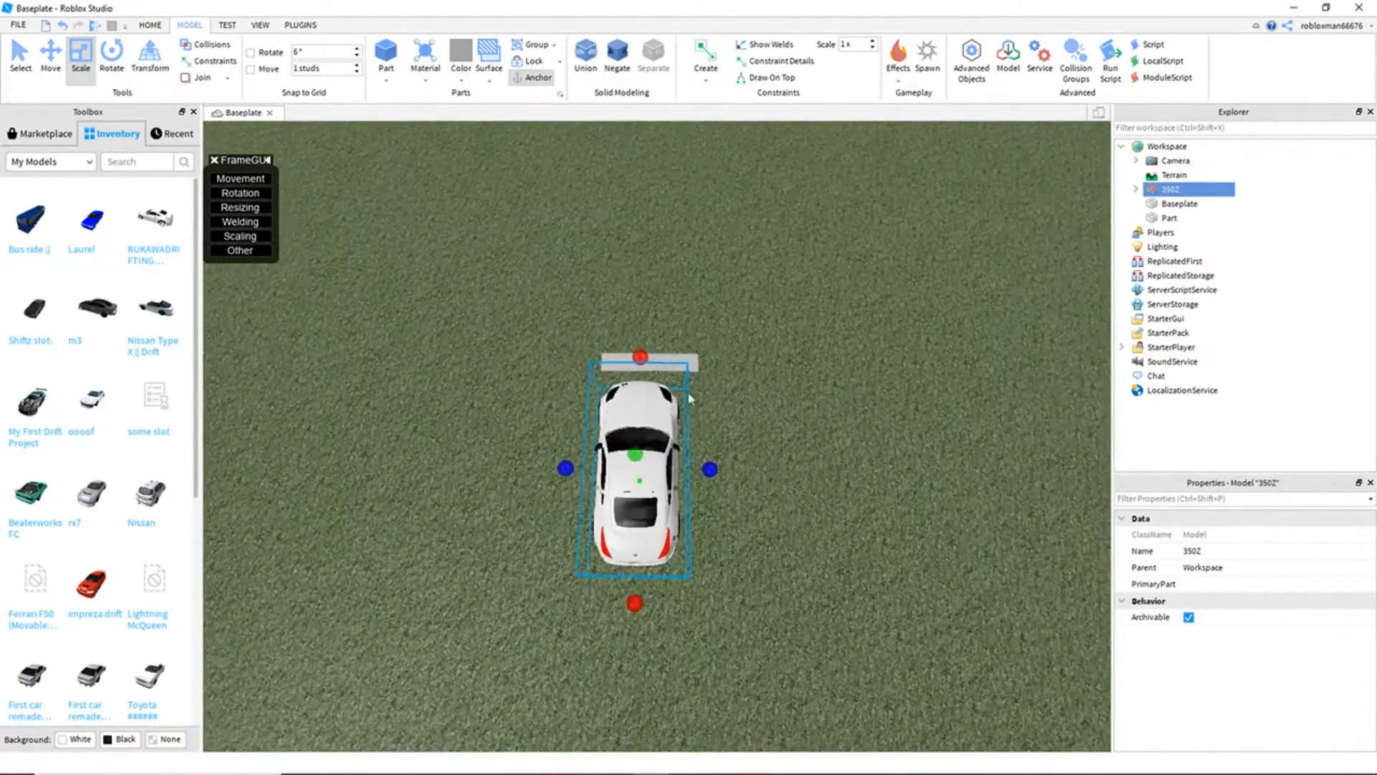
{"action": "left_click", "coordinate": [687, 362]}
{"action": "left_click_drag", "start_coordinate": [824, 368], "coordinate": [1069, 368]}
Step: Duplicate the 350Z car three times, placing the copies side by side along the strip to form a row of four
{"action": "left_click", "coordinate": [647, 454]}
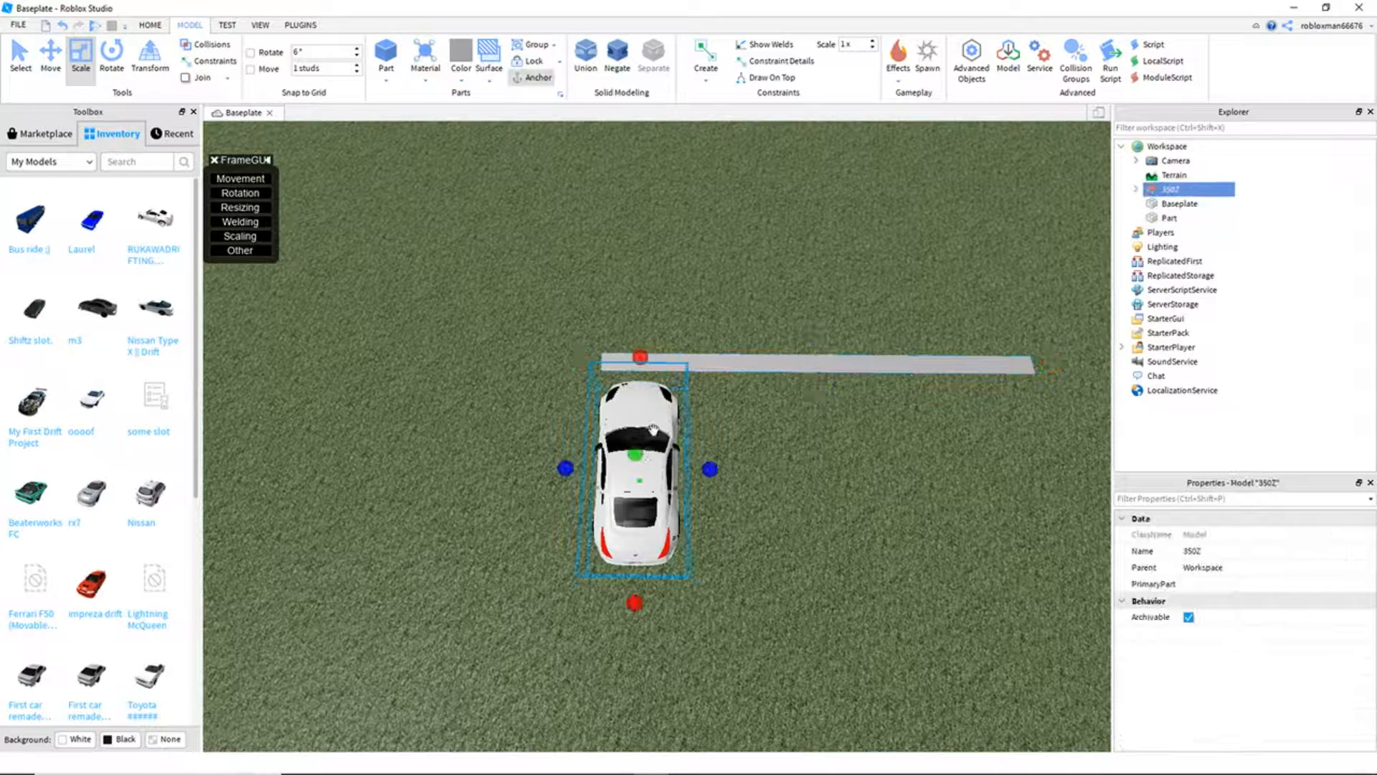
{"action": "left_click", "coordinate": [50, 57]}
{"action": "key", "text": "ctrl+d"}
{"action": "left_click_drag", "start_coordinate": [746, 471], "coordinate": [945, 468]}
{"action": "key", "text": "ctrl+d"}
{"action": "right_click_drag", "start_coordinate": [944, 468], "coordinate": [959, 452]}
{"action": "key", "text": "d"}
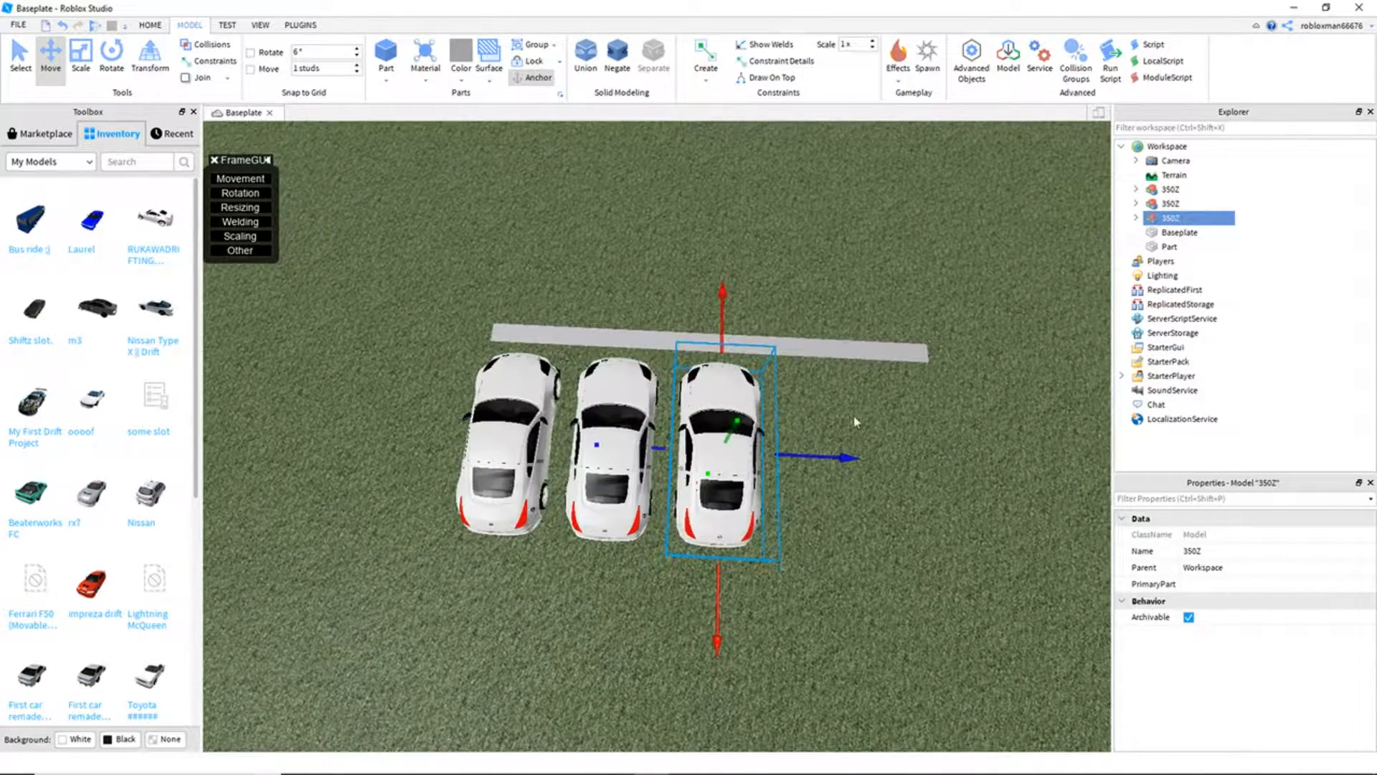
{"action": "key", "text": "ctrl+d"}
{"action": "left_click_drag", "start_coordinate": [826, 456], "coordinate": [940, 455]}
{"action": "left_click", "coordinate": [968, 358]}
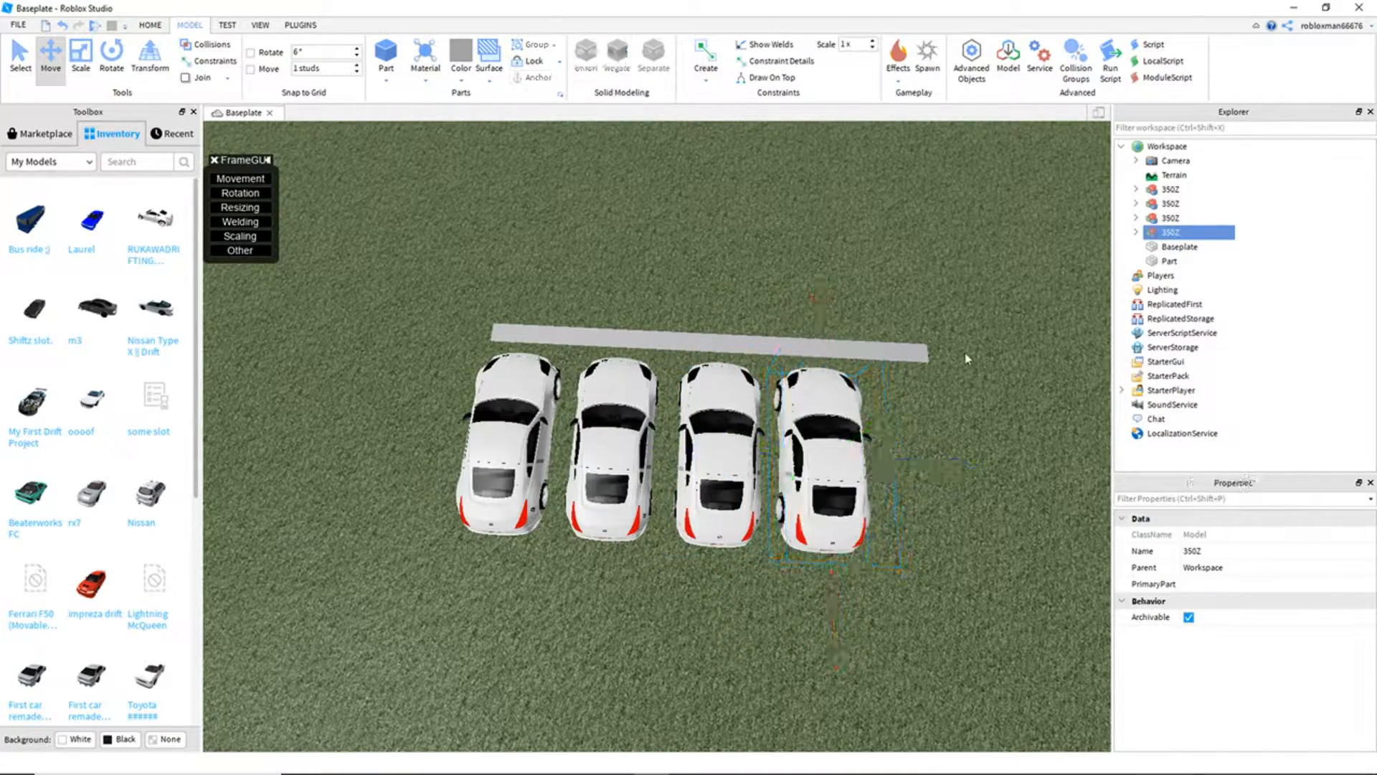
Step: Shorten the strip with the Scale tool so that its far end lines up with the outermost of the four cars
{"action": "key", "text": "w"}
{"action": "key", "text": "d"}
{"action": "key", "text": "s"}
{"action": "key", "text": "a"}
{"action": "left_click", "coordinate": [847, 334]}
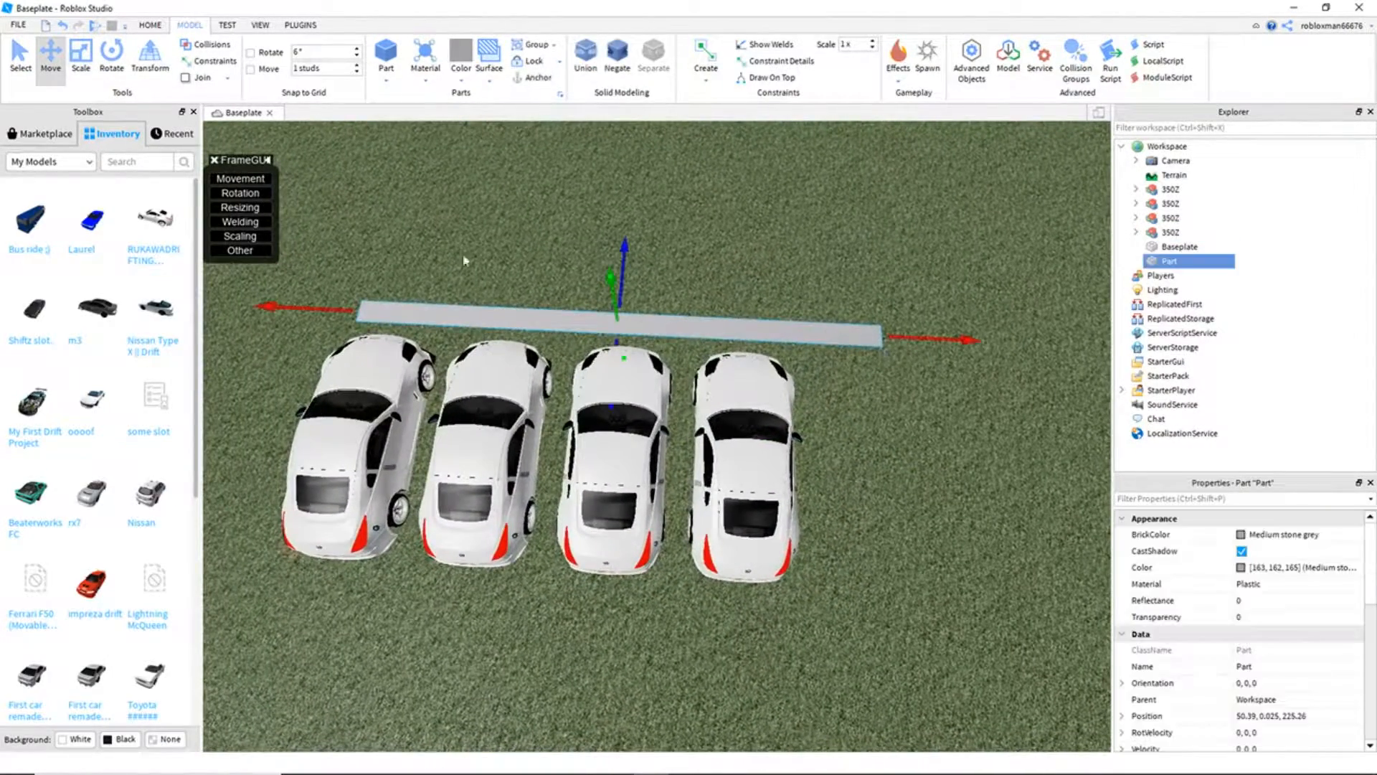
{"action": "left_click", "coordinate": [81, 56]}
{"action": "left_click_drag", "start_coordinate": [910, 335], "coordinate": [820, 358]}
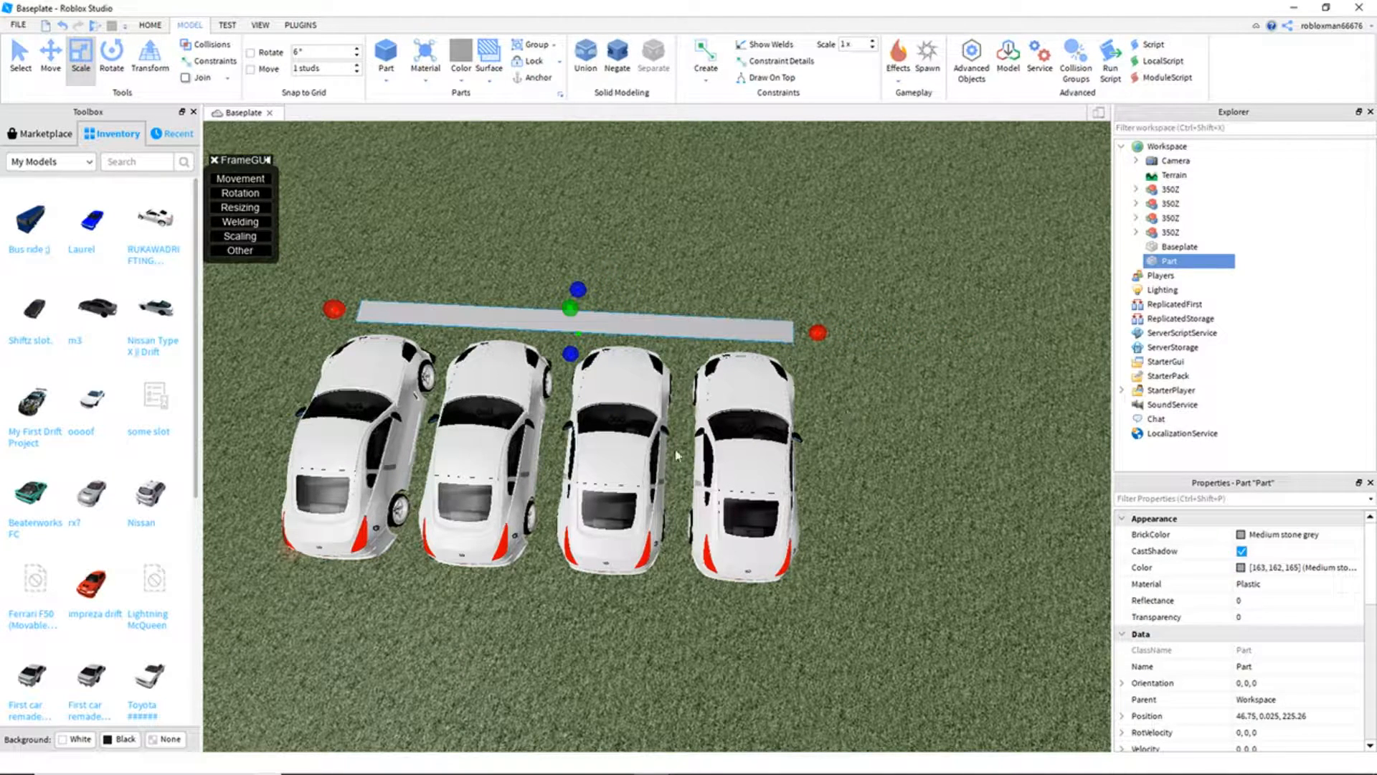
Step: Delete three of the four cars, keeping only the one at the strip's starting end
{"action": "left_click", "coordinate": [730, 460]}
{"action": "left_click", "coordinate": [619, 464], "text": "ctrl"}
{"action": "left_click", "coordinate": [483, 452], "text": "ctrl"}
{"action": "key", "text": "Delete"}
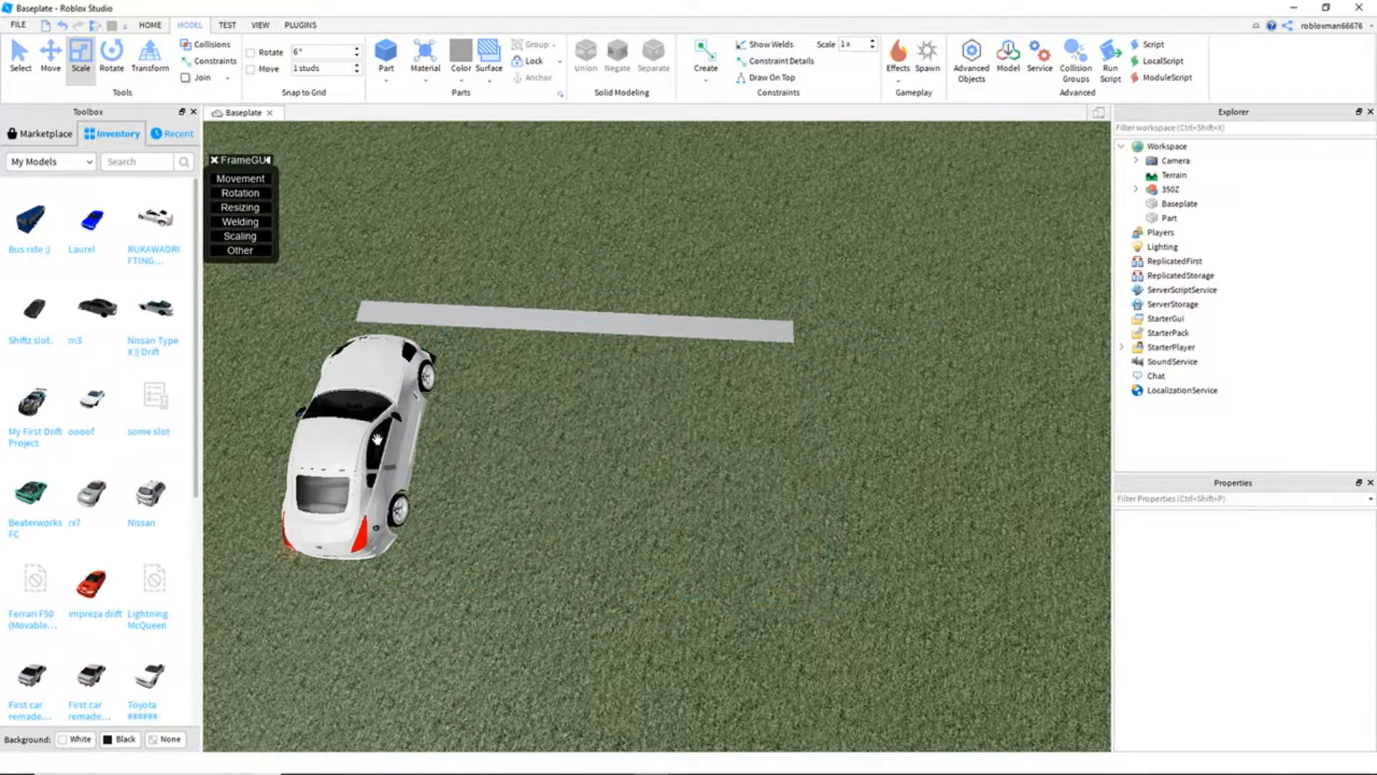
Step: Move the remaining car in front of the middle of the strip to judge its width, and delete the car
{"action": "left_click_drag", "start_coordinate": [381, 430], "coordinate": [573, 431]}
{"action": "left_click", "coordinate": [809, 460]}
{"action": "key", "text": "d"}
{"action": "right_click_drag", "start_coordinate": [808, 460], "coordinate": [808, 459]}
{"action": "right_click_drag", "start_coordinate": [816, 523], "coordinate": [814, 523]}
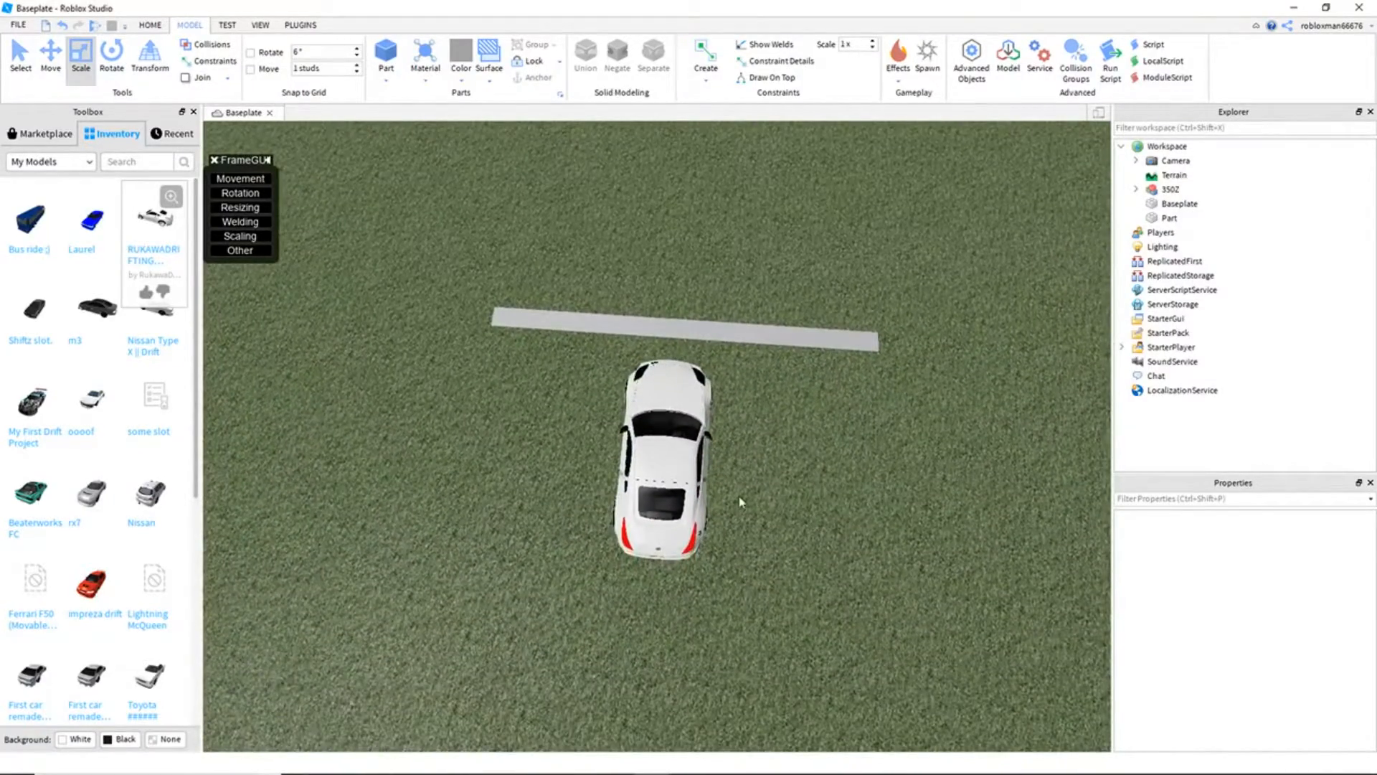
{"action": "left_click", "coordinate": [626, 486]}
{"action": "key", "text": "Delete"}
Step: Widen the strip along its Z axis by scaling one long side outward
{"action": "right_click_drag", "start_coordinate": [643, 430], "coordinate": [627, 360]}
{"action": "left_click", "coordinate": [606, 357]}
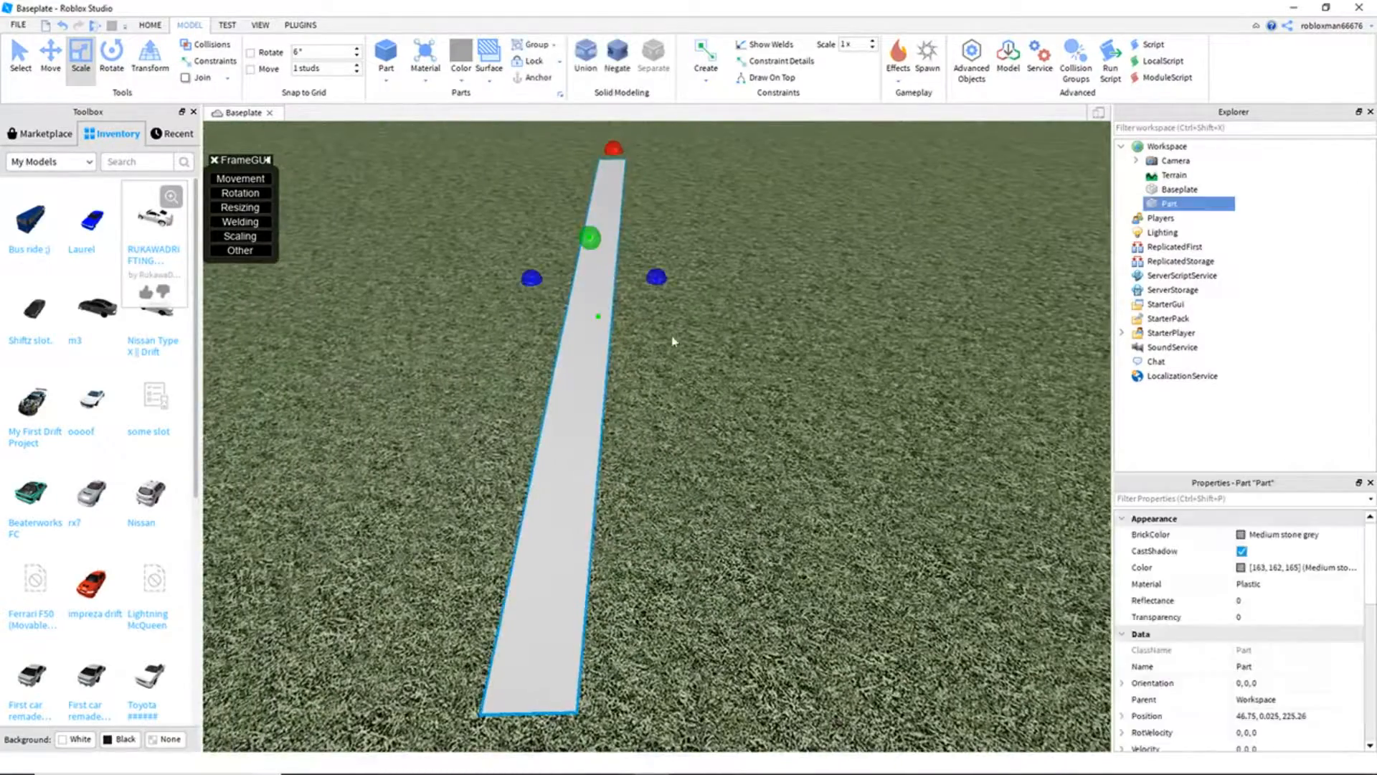
{"action": "left_click_drag", "start_coordinate": [656, 281], "coordinate": [731, 284]}
{"action": "left_click", "coordinate": [884, 392]}
{"action": "scroll", "coordinate": [883, 391], "scroll_direction": "down", "scroll_amount": 3}
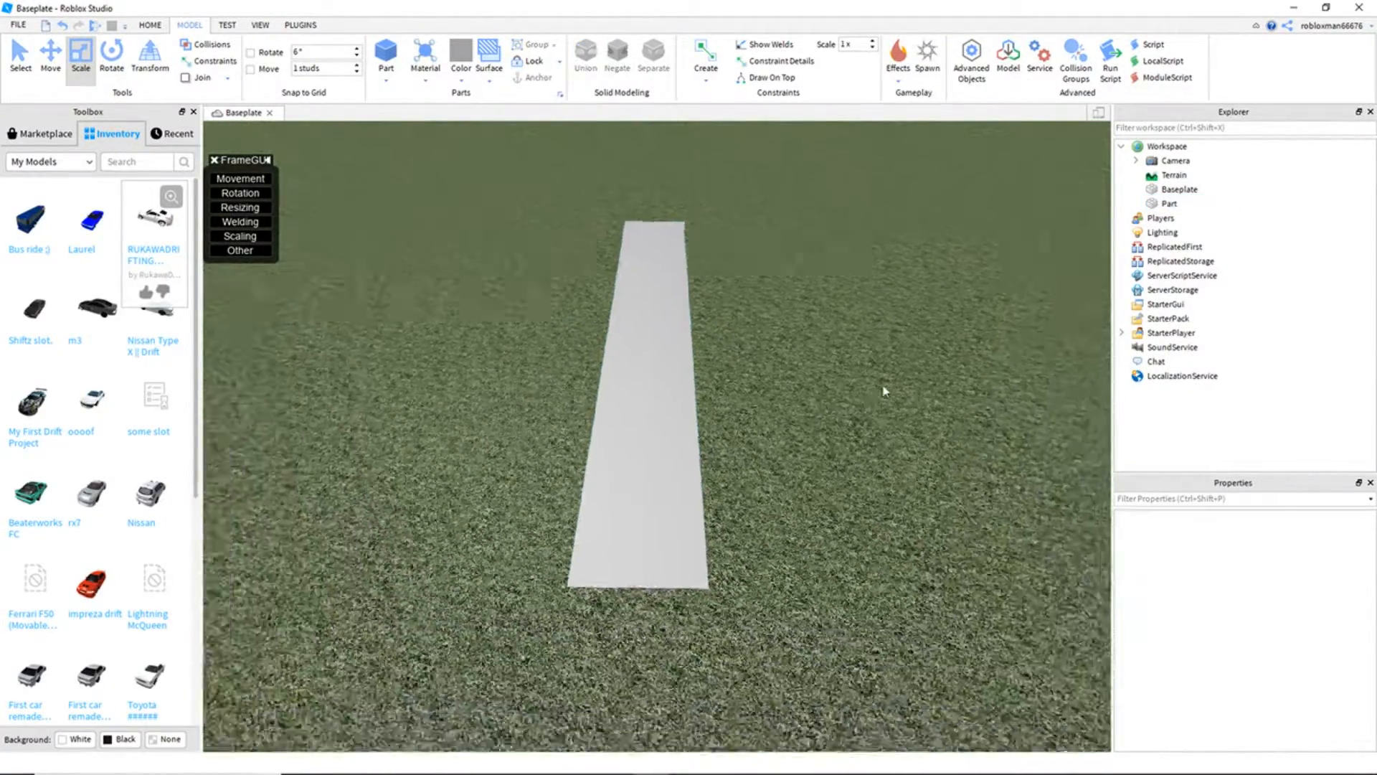
{"action": "right_click_drag", "start_coordinate": [884, 392], "coordinate": [879, 419]}
{"action": "left_click", "coordinate": [870, 462]}
{"action": "right_click_drag", "start_coordinate": [833, 335], "coordinate": [802, 349]}
{"action": "left_click", "coordinate": [803, 347]}
{"action": "right_click_drag", "start_coordinate": [747, 421], "coordinate": [726, 424]}
{"action": "scroll", "coordinate": [738, 415], "scroll_direction": "down", "scroll_amount": 3}
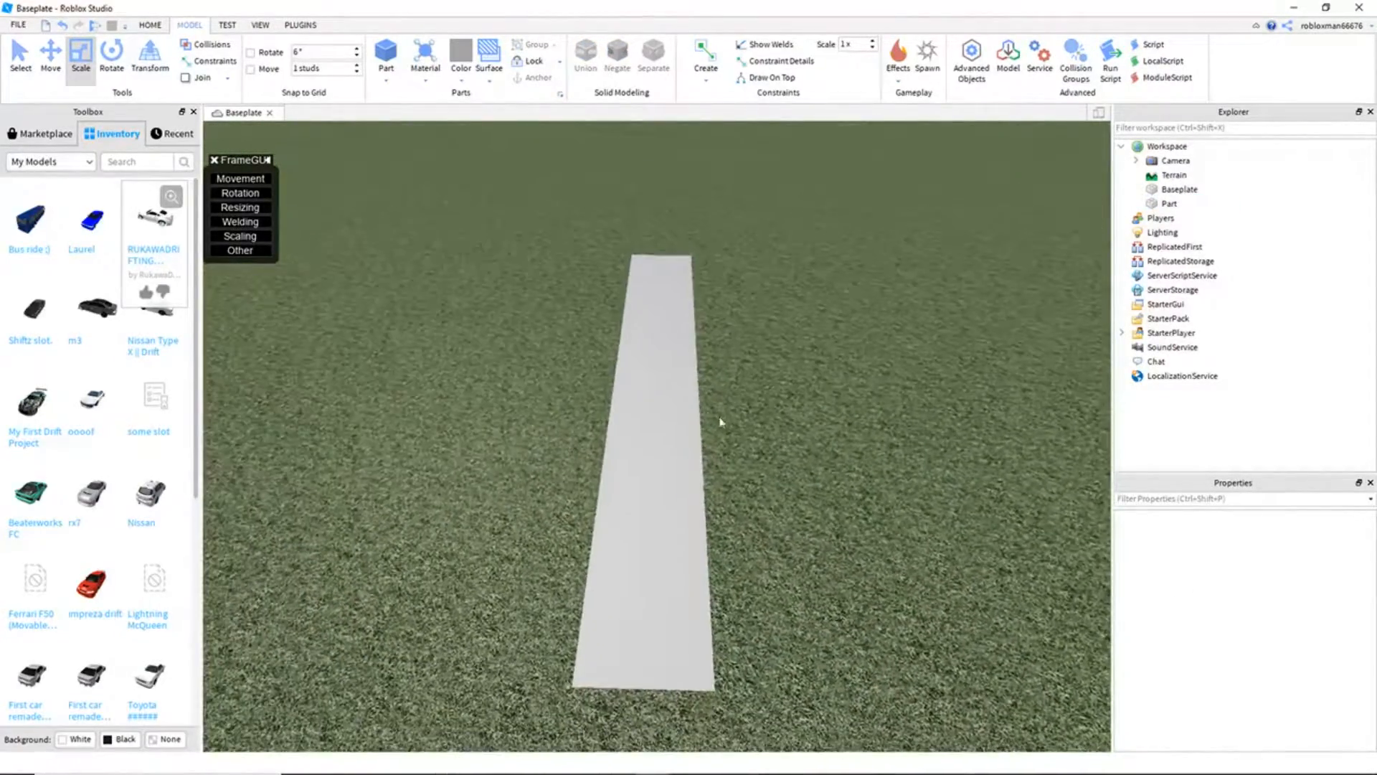
Step: Fine-tune the strip's width by scaling one of its long sides along the Z axis
{"action": "left_click", "coordinate": [686, 417]}
{"action": "right_click_drag", "start_coordinate": [826, 536], "coordinate": [763, 517]}
{"action": "left_click", "coordinate": [663, 526]}
{"action": "key", "text": "d"}
{"action": "left_click", "coordinate": [680, 499]}
{"action": "right_click_drag", "start_coordinate": [720, 434], "coordinate": [720, 433]}
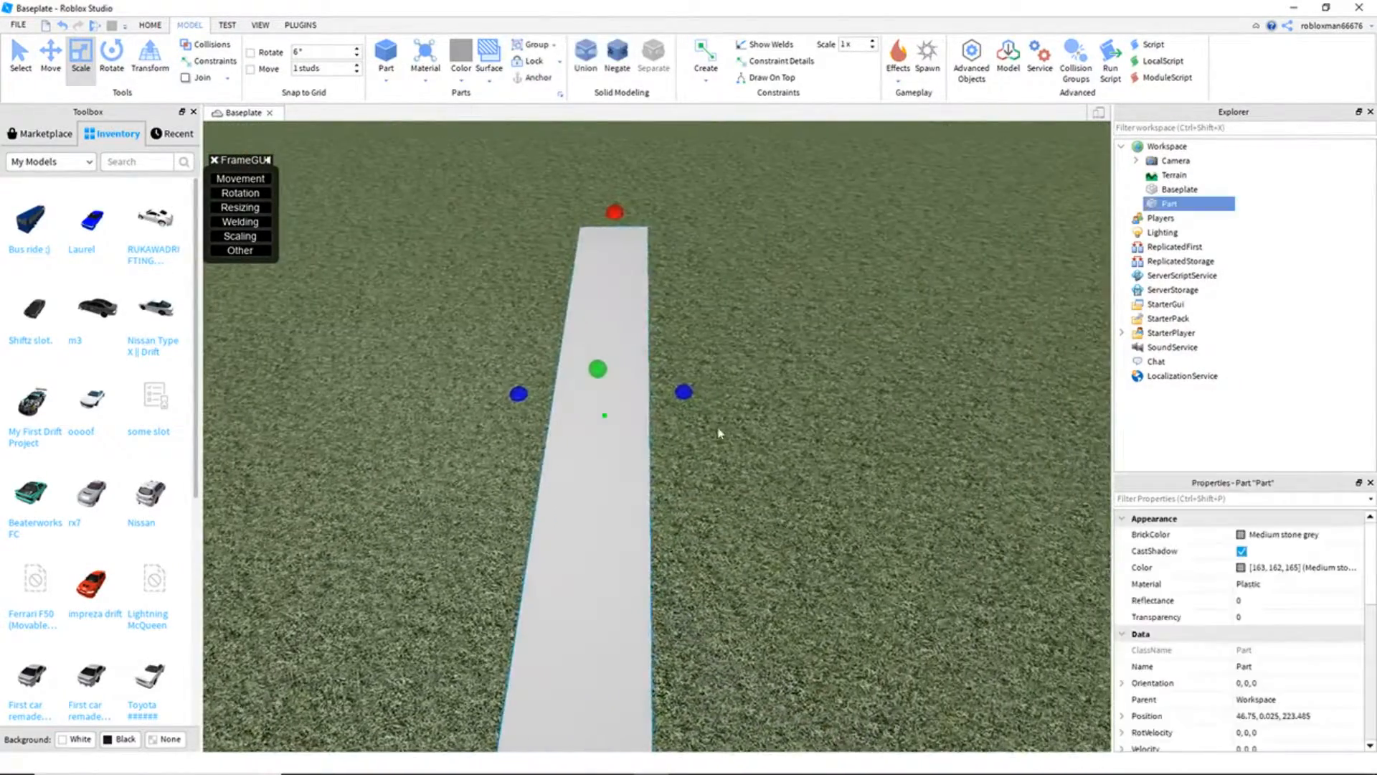
{"action": "key", "text": "s"}
{"action": "key", "text": "d"}
{"action": "left_click_drag", "start_coordinate": [687, 391], "coordinate": [490, 422]}
{"action": "key", "text": "a"}
{"action": "key", "text": "a"}
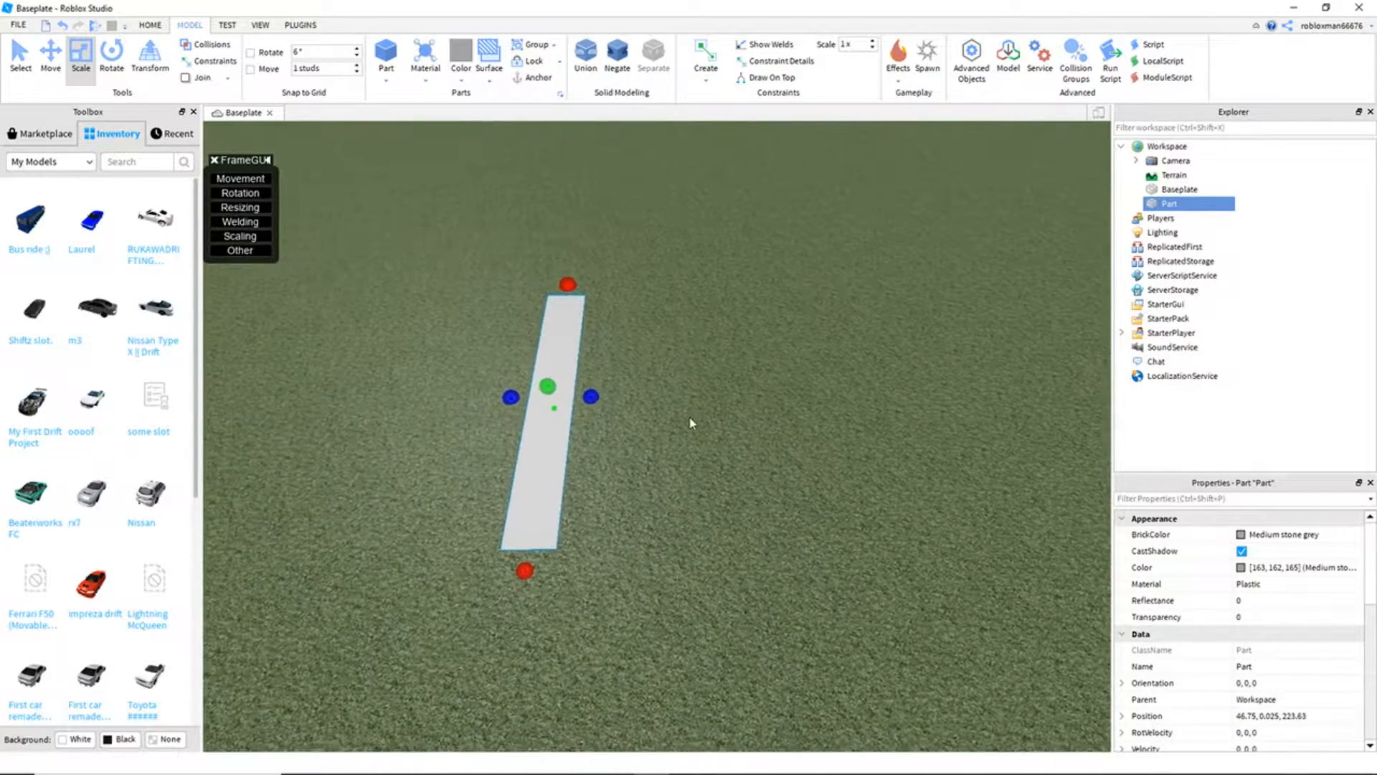
Step: Duplicate the strip and move the copy sideways along the Z axis, leaving a wide gap between the two
{"action": "key", "text": "ctrl+2"}
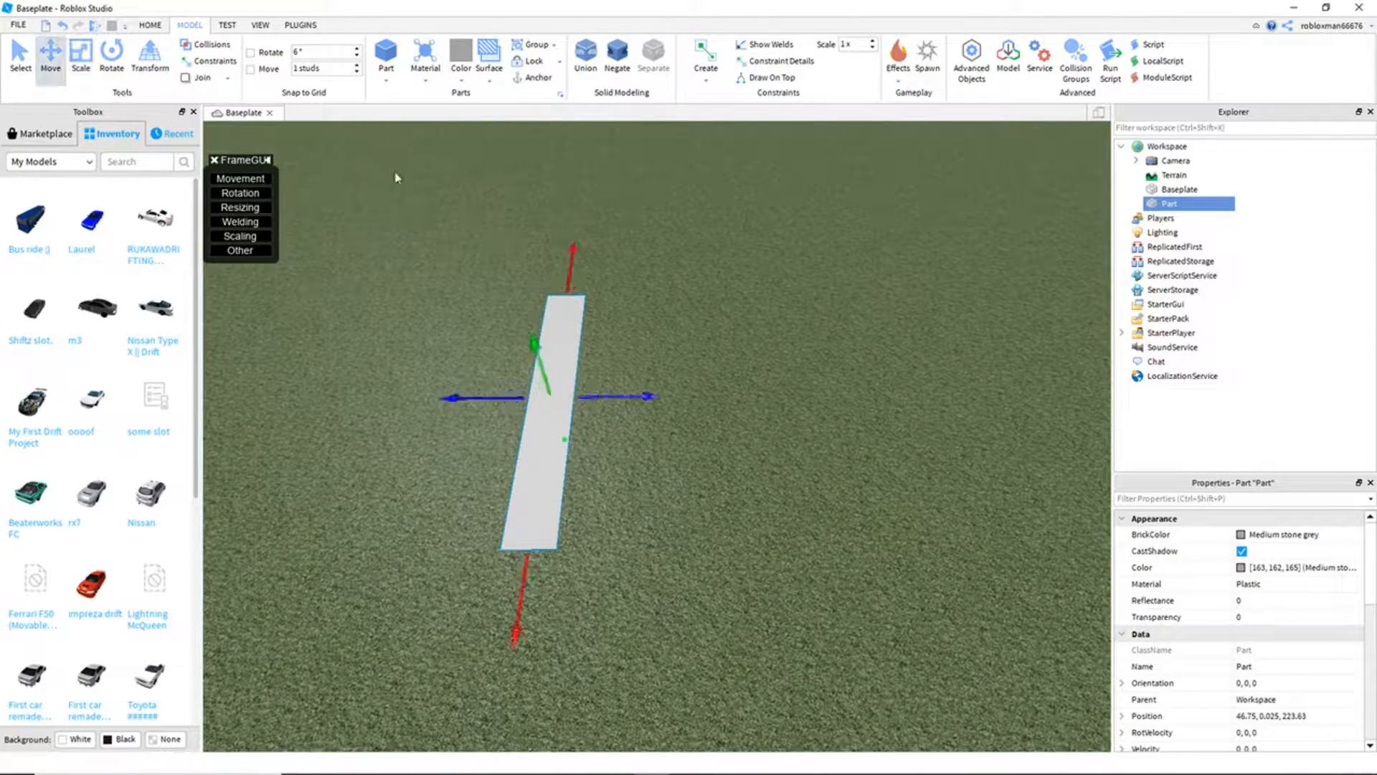
{"action": "key", "text": "ctrl+d"}
{"action": "key", "text": "d"}
{"action": "left_click_drag", "start_coordinate": [630, 398], "coordinate": [922, 393]}
{"action": "key", "text": "a"}
{"action": "left_click", "coordinate": [609, 493]}
{"action": "right_click_drag", "start_coordinate": [593, 455], "coordinate": [746, 433]}
{"action": "key", "text": "a"}
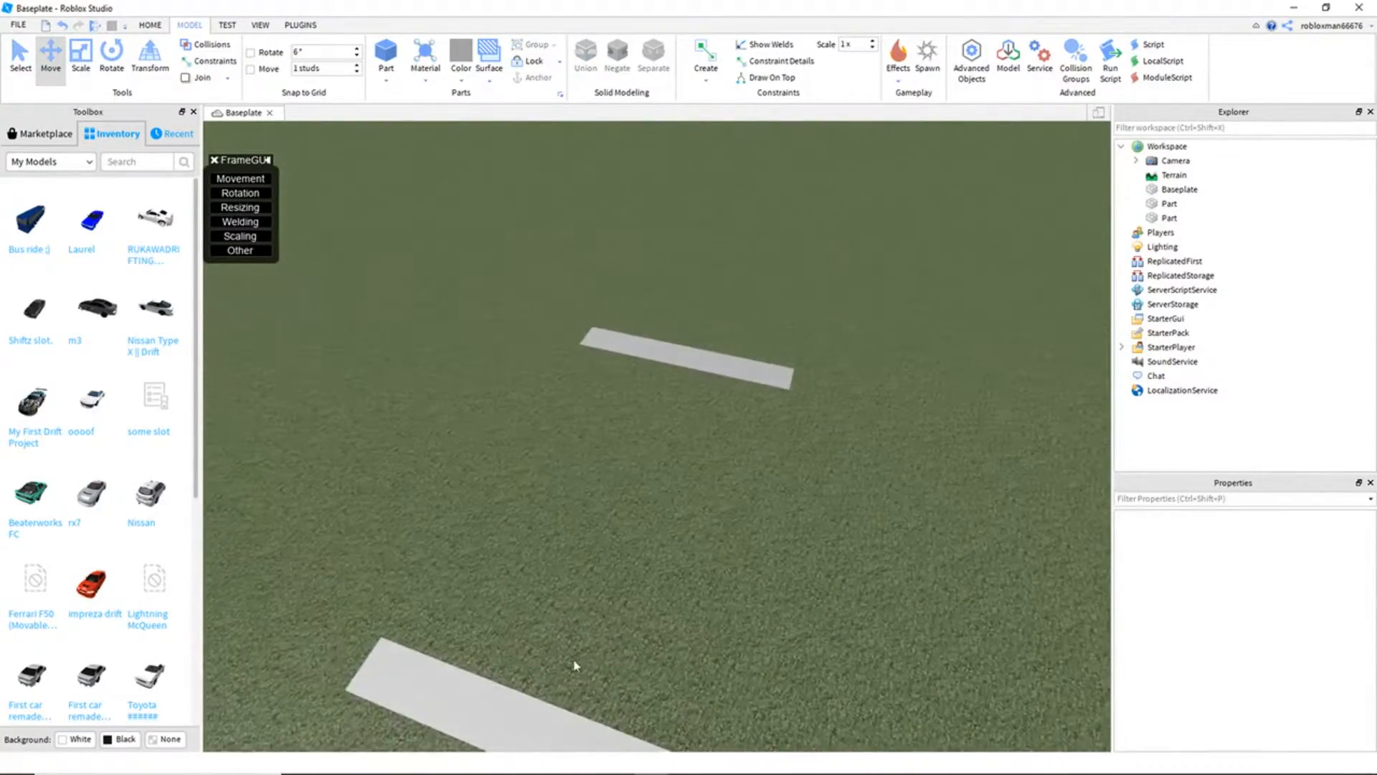
Step: Scale the original strip along the Z axis until its side reaches the distant copy, forming a long road section
{"action": "left_click", "coordinate": [499, 726]}
{"action": "key", "text": "d"}
{"action": "right_click_drag", "start_coordinate": [582, 655], "coordinate": [413, 611]}
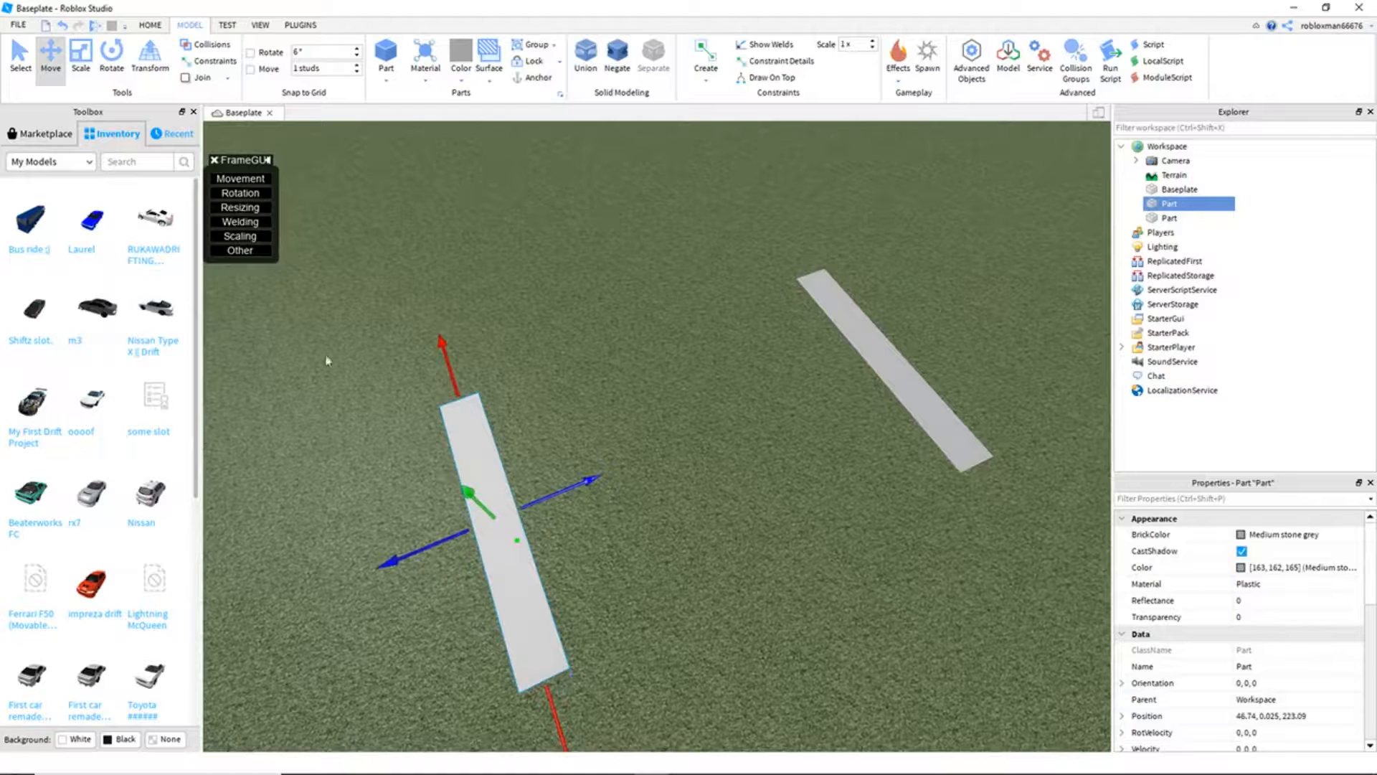
{"action": "key", "text": "ctrl+2"}
{"action": "key", "text": "ctrl+2"}
{"action": "key", "text": "ctrl+3"}
{"action": "left_click_drag", "start_coordinate": [557, 505], "coordinate": [916, 424]}
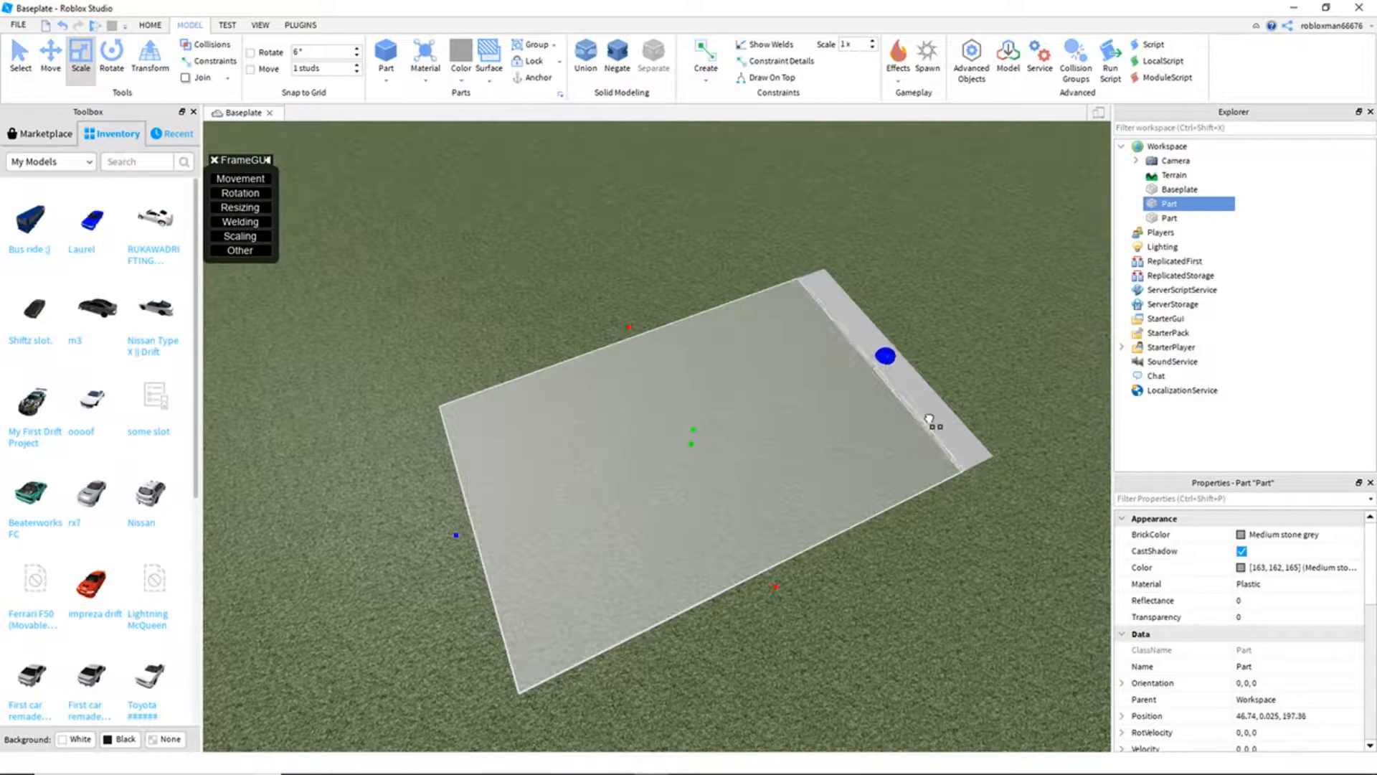
Step: Examine the edges and corners where the extended road section meets the narrow strip
{"action": "left_click", "coordinate": [973, 594]}
{"action": "scroll", "coordinate": [836, 467], "scroll_direction": "up", "scroll_amount": 5}
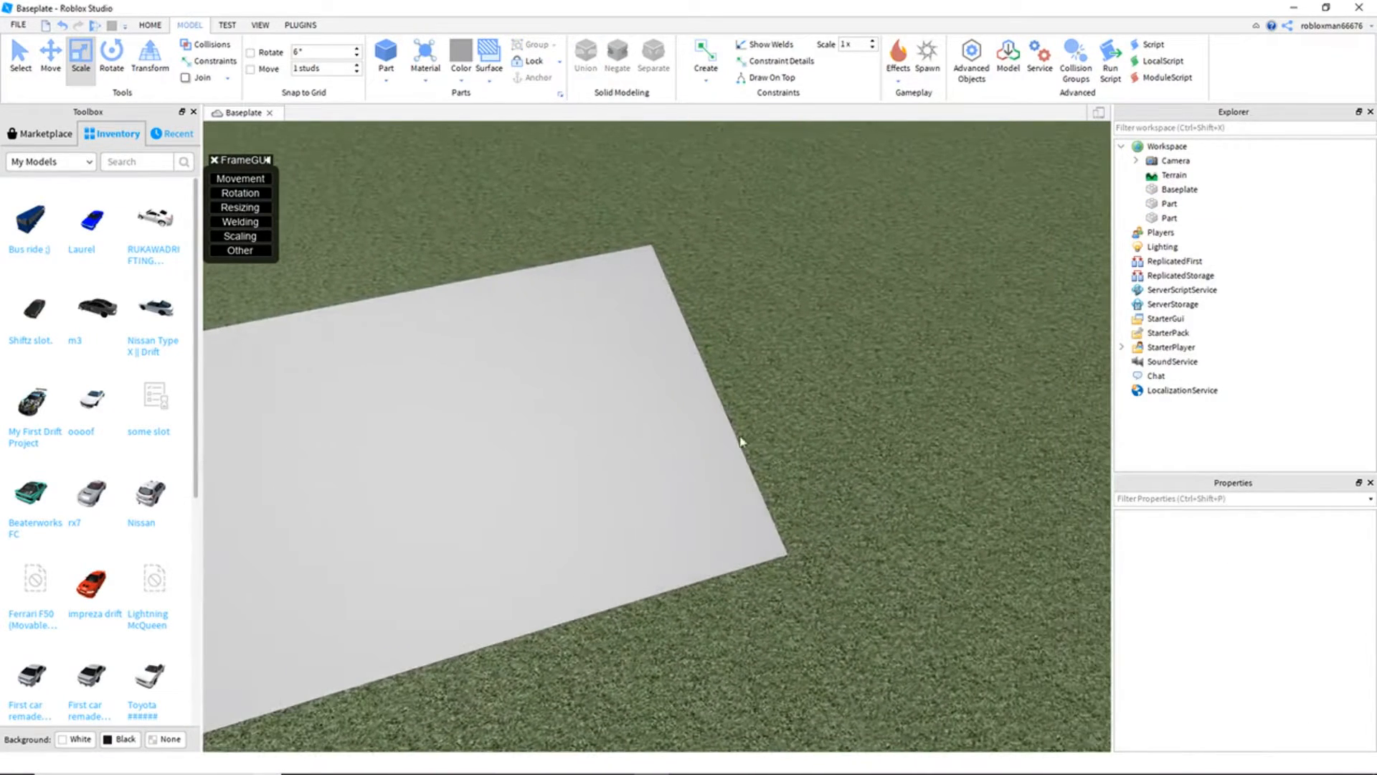
{"action": "left_click", "coordinate": [723, 440]}
{"action": "right_click_drag", "start_coordinate": [763, 435], "coordinate": [856, 388]}
{"action": "left_click", "coordinate": [789, 441]}
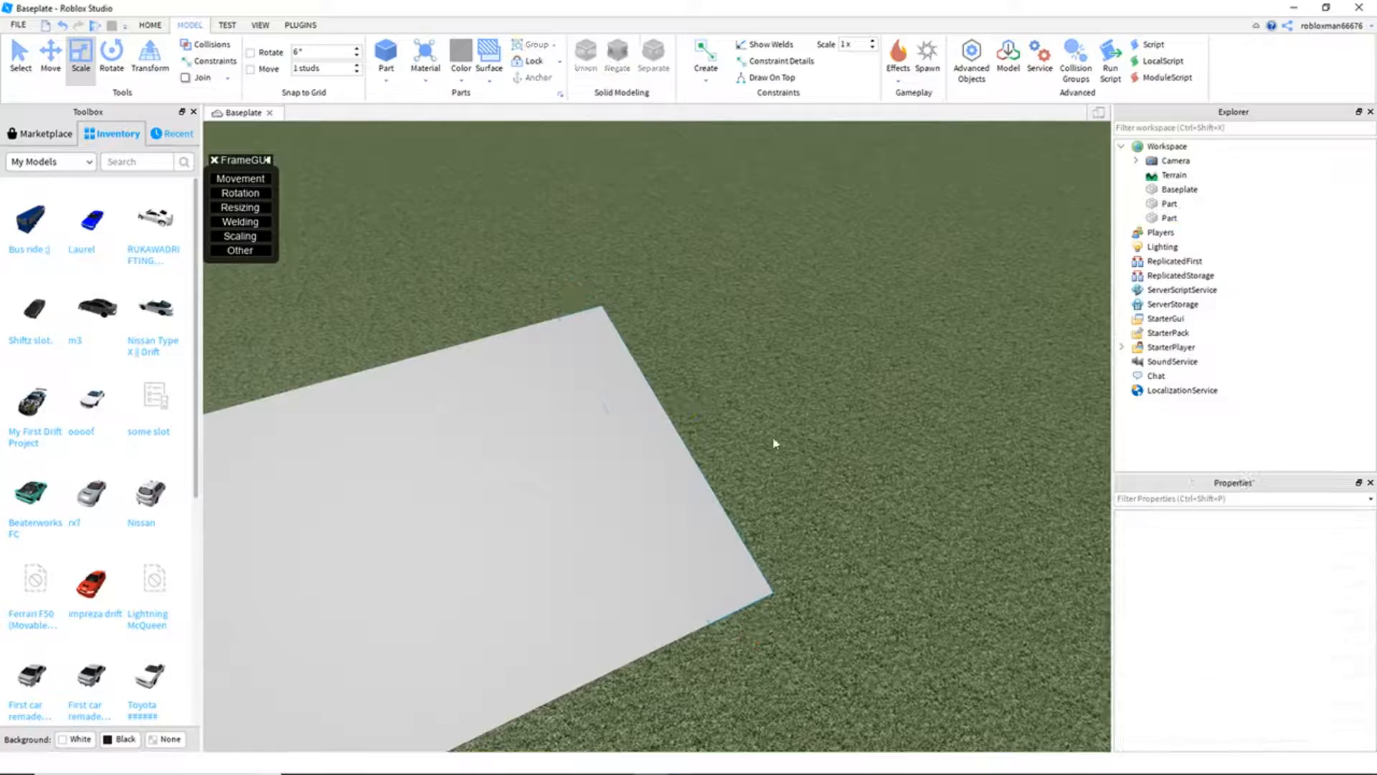
{"action": "left_click", "coordinate": [690, 472]}
{"action": "right_click_drag", "start_coordinate": [675, 471], "coordinate": [670, 471]}
{"action": "right_click_drag", "start_coordinate": [780, 355], "coordinate": [783, 355]}
{"action": "right_click_drag", "start_coordinate": [1029, 498], "coordinate": [1009, 497]}
{"action": "key", "text": "s"}
{"action": "left_click", "coordinate": [922, 499]}
{"action": "right_click_drag", "start_coordinate": [922, 499], "coordinate": [919, 486]}
{"action": "key", "text": "w"}
{"action": "key", "text": "d"}
{"action": "key", "text": "d"}
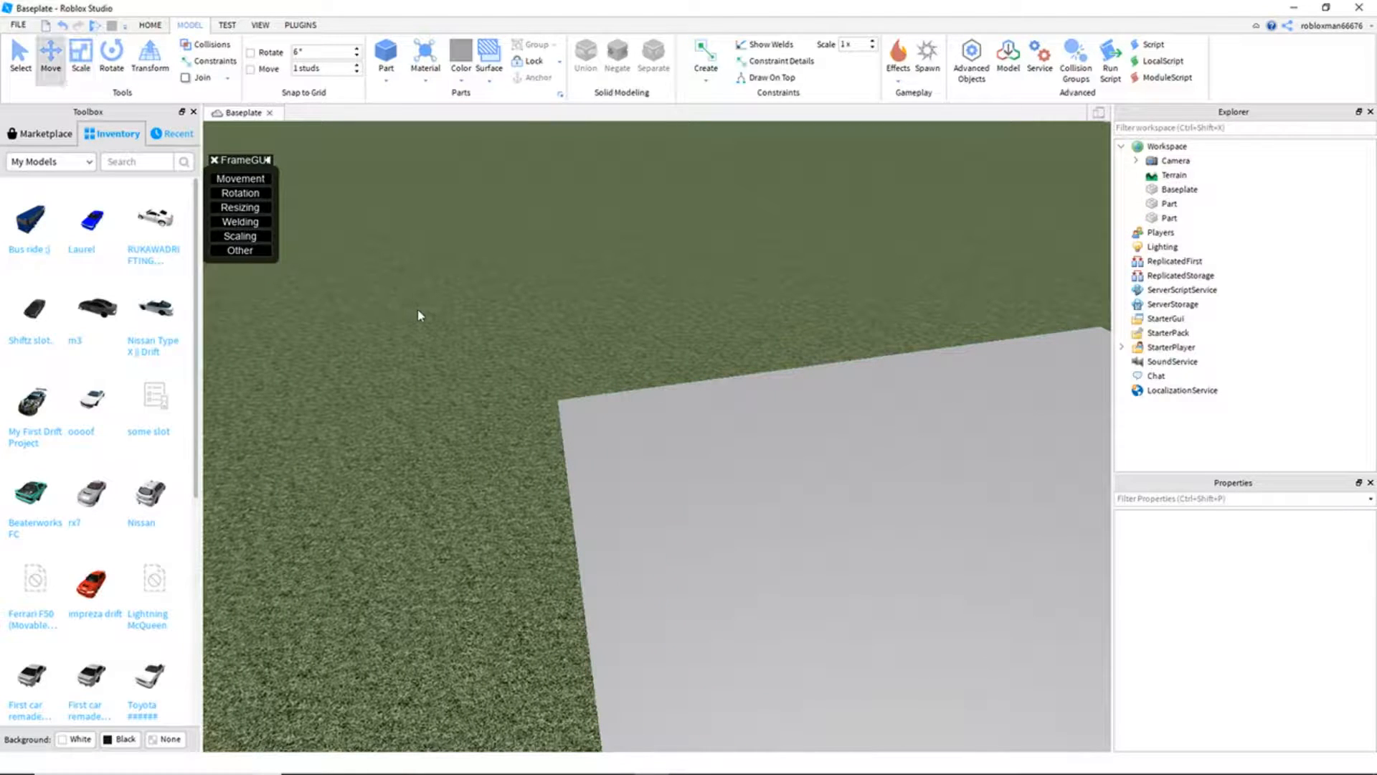
Step: Select the narrow strip and move it outward along the Z axis, leaving a small gap beyond the road section's end
{"action": "key", "text": "ctrl+2"}
{"action": "left_click", "coordinate": [608, 515]}
{"action": "right_click_drag", "start_coordinate": [612, 408], "coordinate": [615, 416]}
{"action": "key", "text": "s"}
{"action": "key", "text": "ctrl+2"}
{"action": "key", "text": "ctrl+4"}
{"action": "key", "text": "ctrl+2"}
{"action": "key", "text": "ctrl+4"}
{"action": "key", "text": "ctrl+2"}
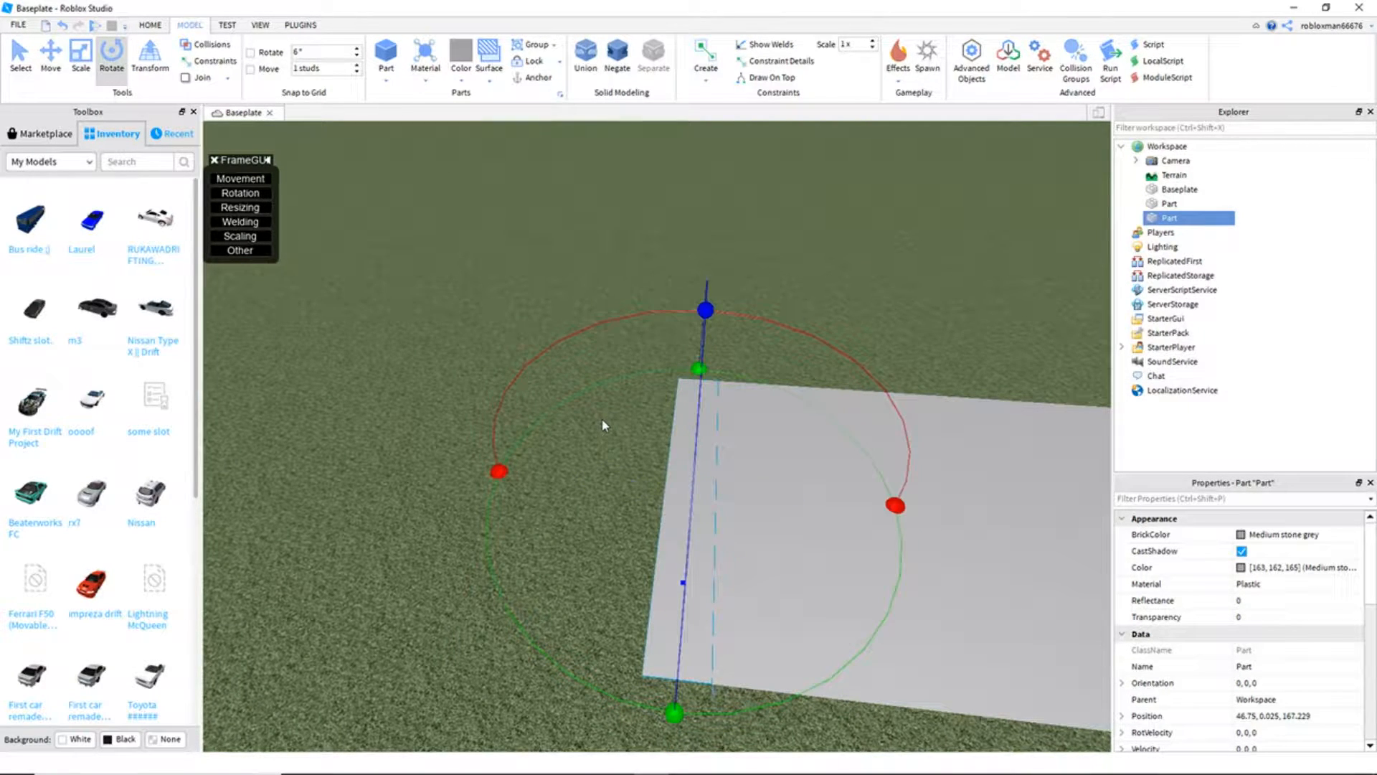
{"action": "key", "text": "ctrl+2"}
{"action": "left_click_drag", "start_coordinate": [781, 499], "coordinate": [738, 504]}
{"action": "right_click_drag", "start_coordinate": [794, 384], "coordinate": [794, 386]}
{"action": "scroll", "coordinate": [756, 338], "scroll_direction": "up", "scroll_amount": 3}
{"action": "right_click_drag", "start_coordinate": [760, 324], "coordinate": [761, 325]}
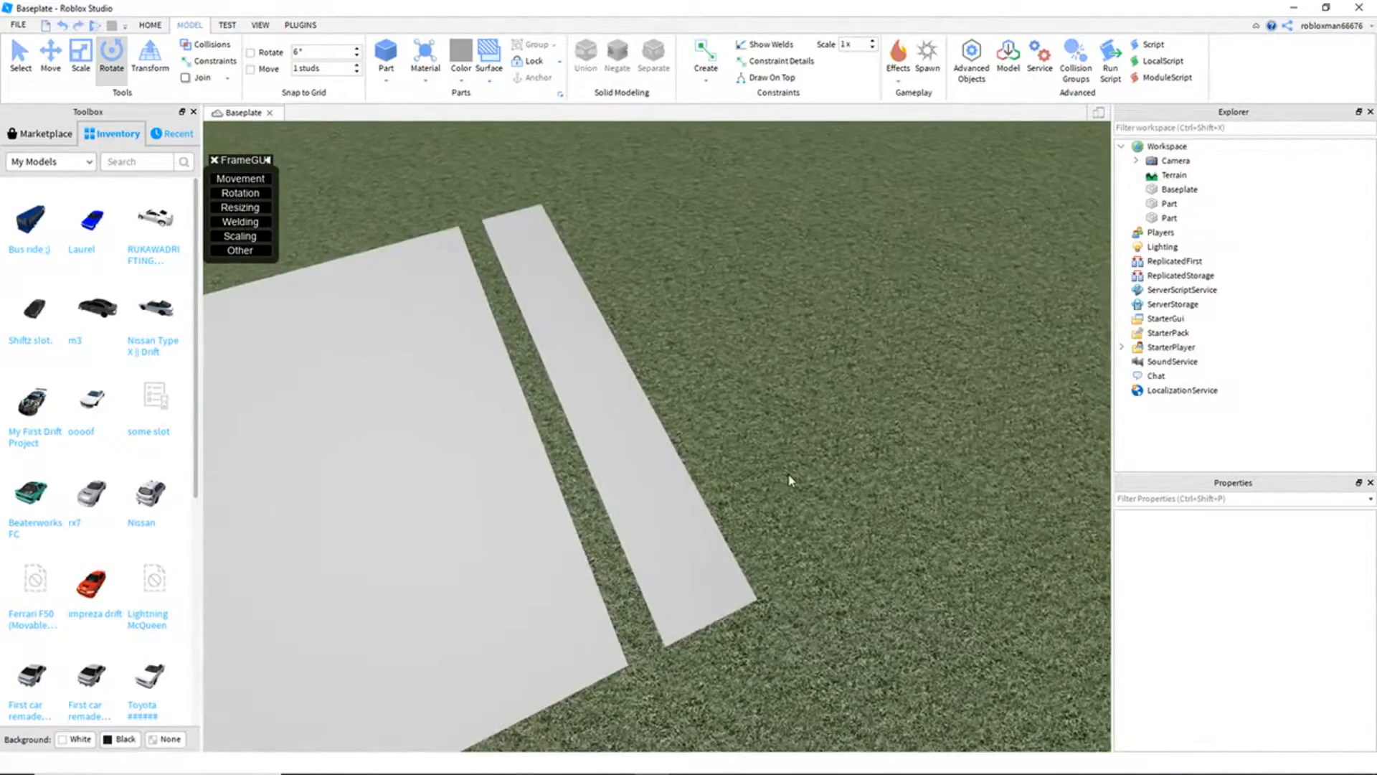
Step: Set the rotation snap increment to 6° and turn rotation snapping on
{"action": "right_click_drag", "start_coordinate": [1009, 363], "coordinate": [1009, 363]}
{"action": "right_click_drag", "start_coordinate": [624, 449], "coordinate": [624, 449]}
{"action": "left_click", "coordinate": [609, 513]}
{"action": "left_click", "coordinate": [622, 412]}
{"action": "scroll", "coordinate": [762, 431], "scroll_direction": "up", "scroll_amount": 3}
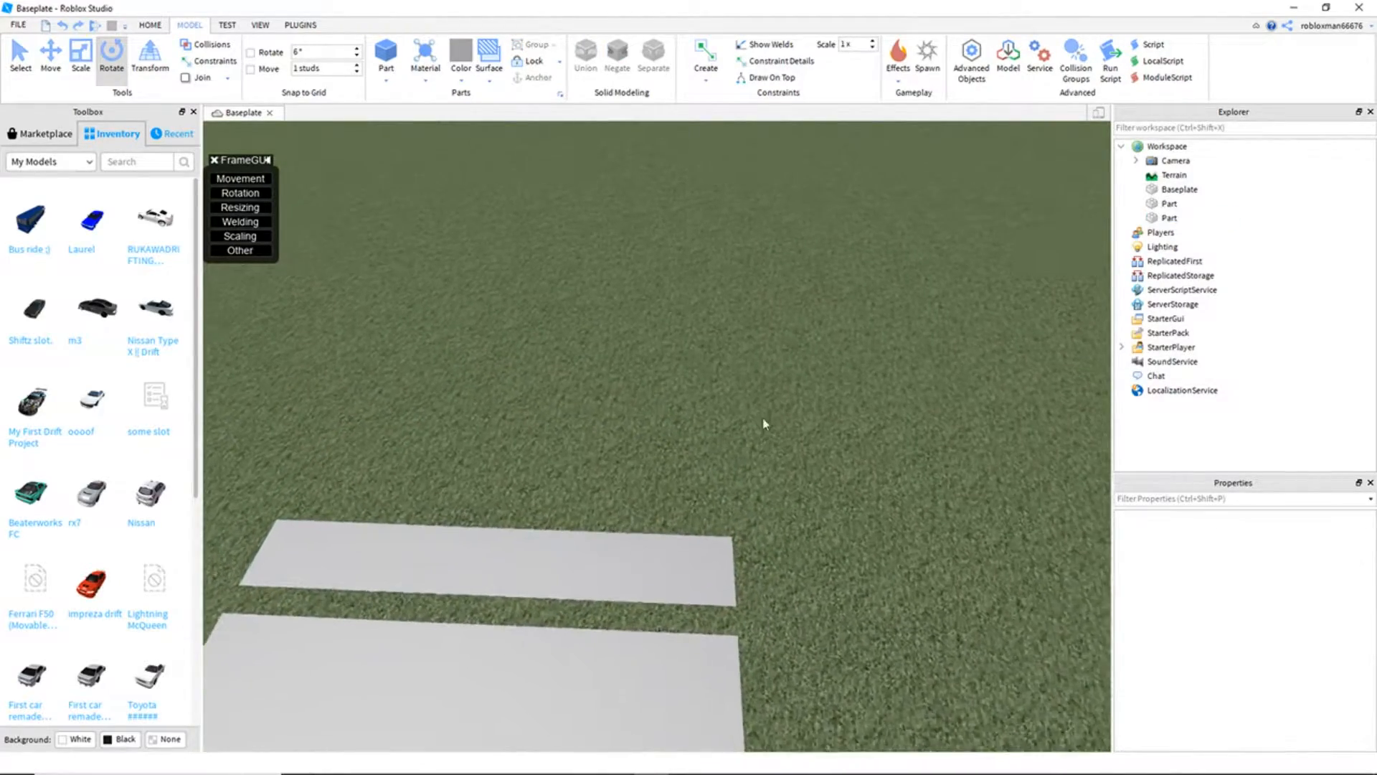
{"action": "right_click_drag", "start_coordinate": [742, 387], "coordinate": [738, 387]}
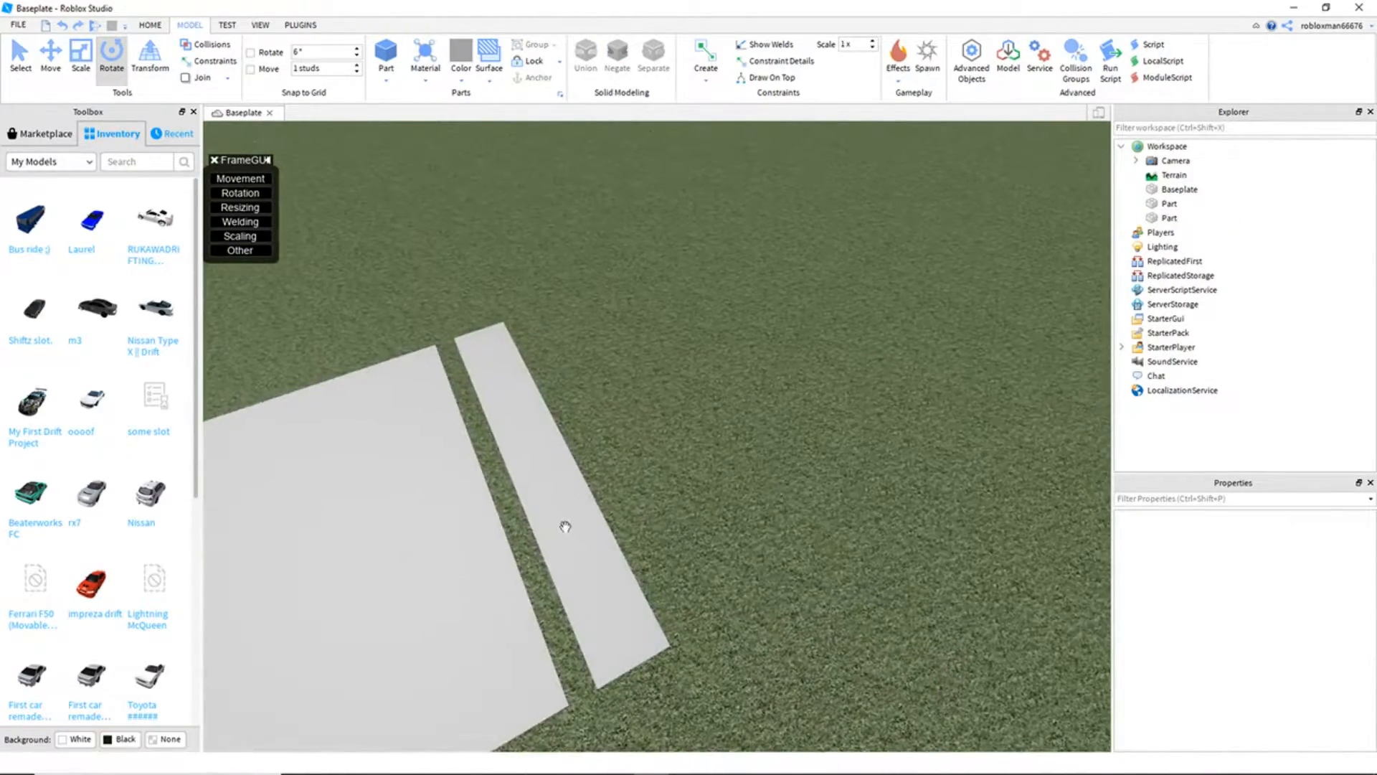
{"action": "left_click", "coordinate": [566, 525]}
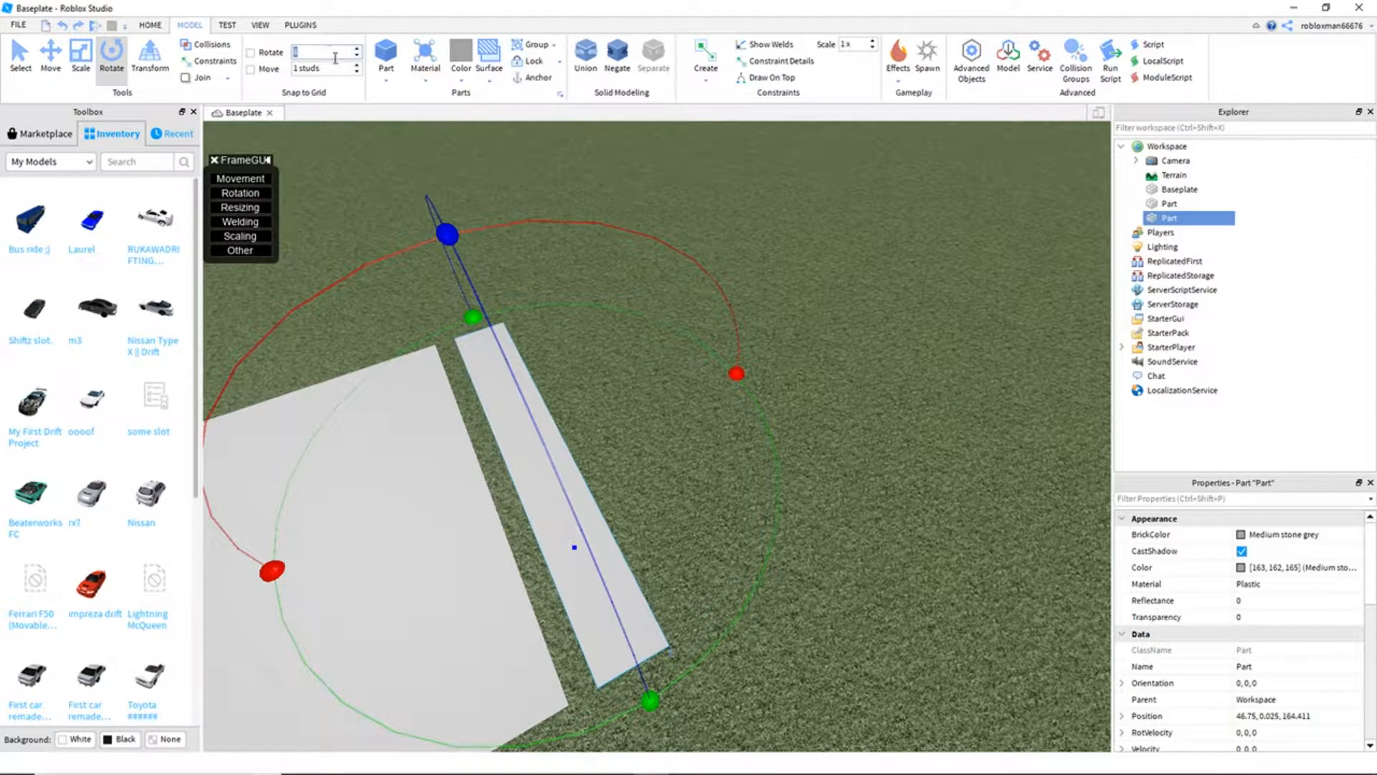
{"action": "type", "text": "6"}
{"action": "left_click", "coordinate": [540, 173]}
{"action": "left_click", "coordinate": [550, 450]}
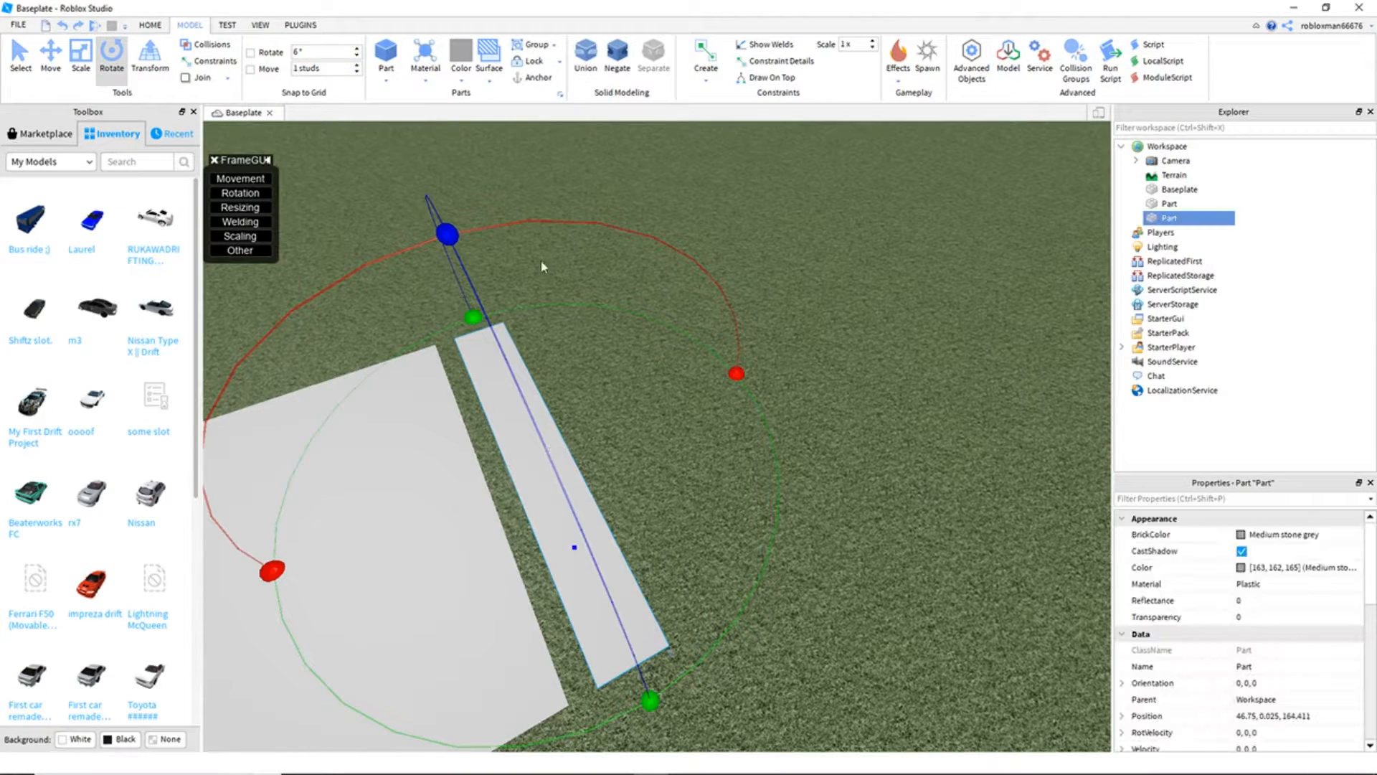
{"action": "left_click", "coordinate": [772, 493]}
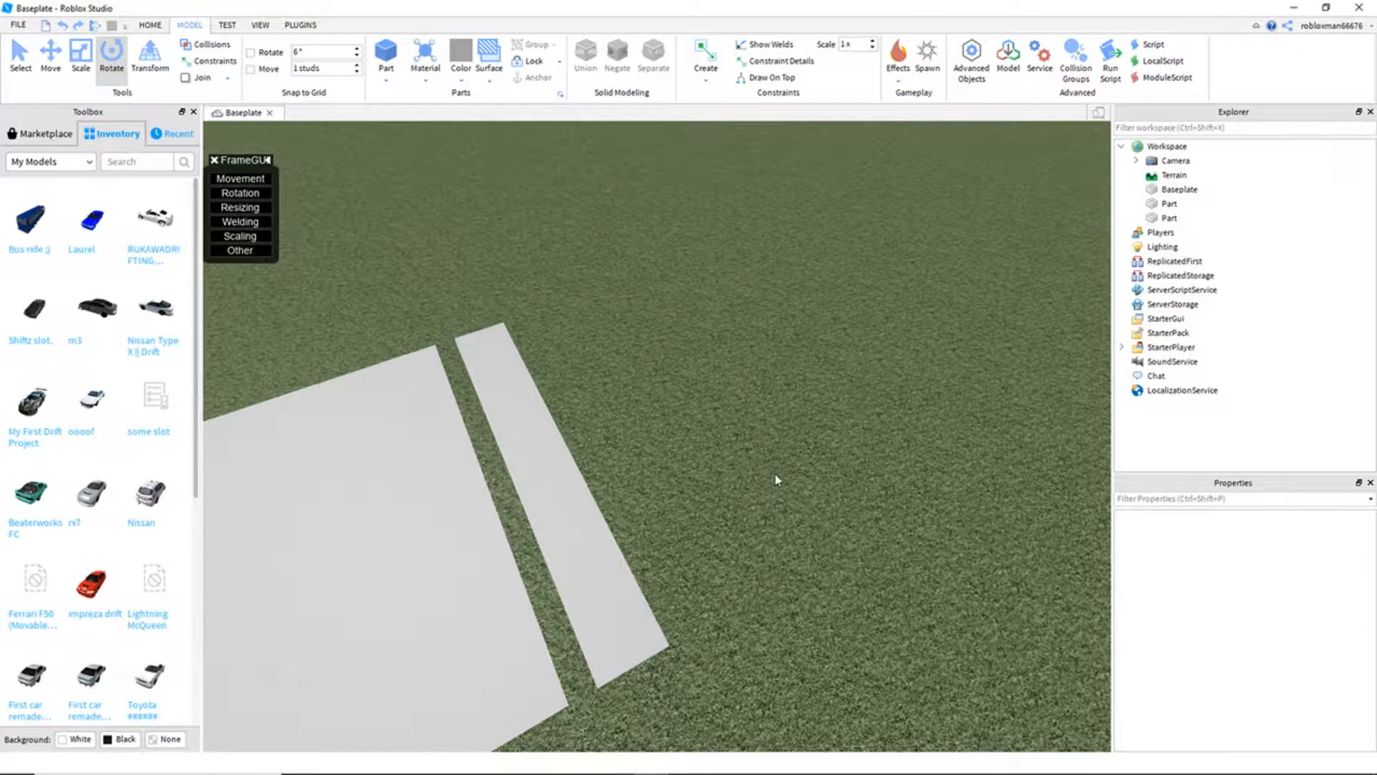
{"action": "right_click_drag", "start_coordinate": [776, 480], "coordinate": [769, 483]}
{"action": "key", "text": "w"}
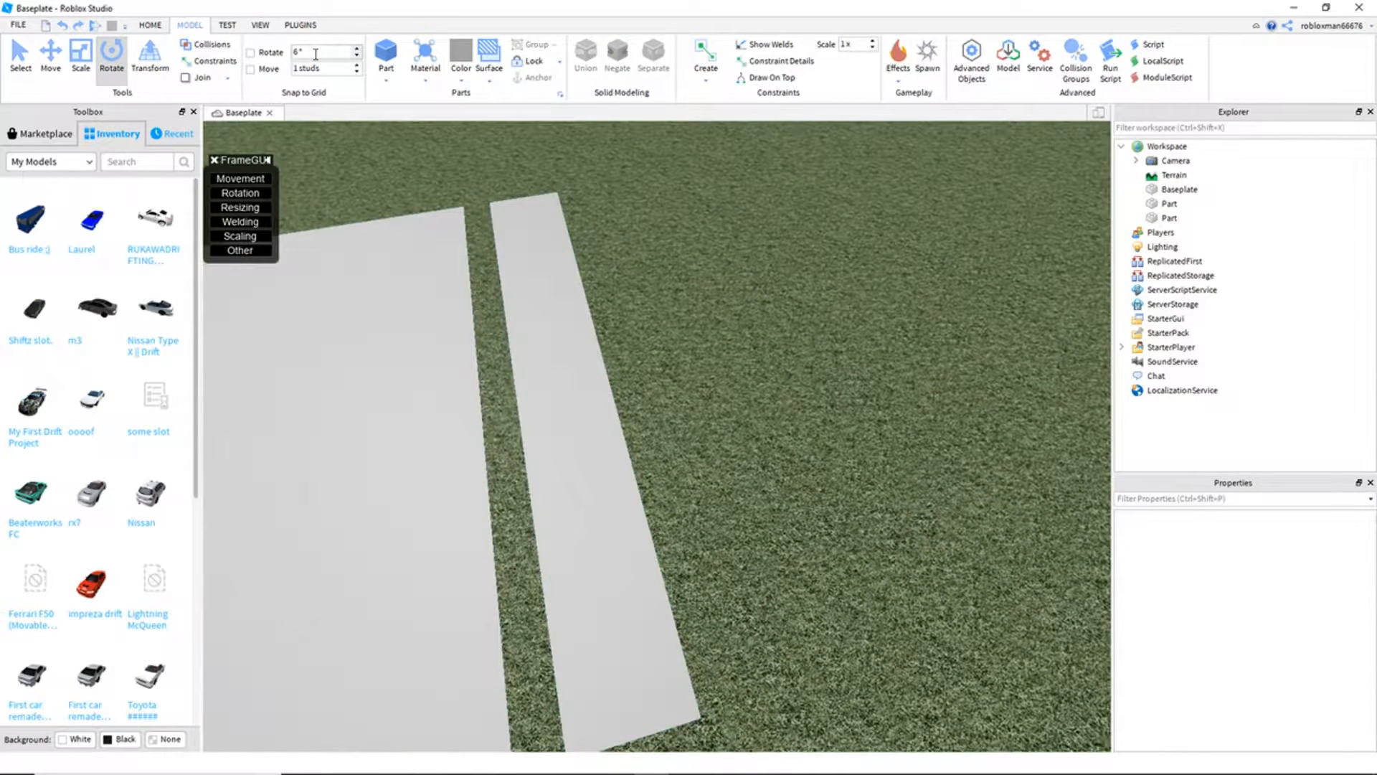
Step: Duplicate the narrow strip, move the copy outward along the Z axis and rotate it 6° about the vertical axis
{"action": "left_click", "coordinate": [603, 376]}
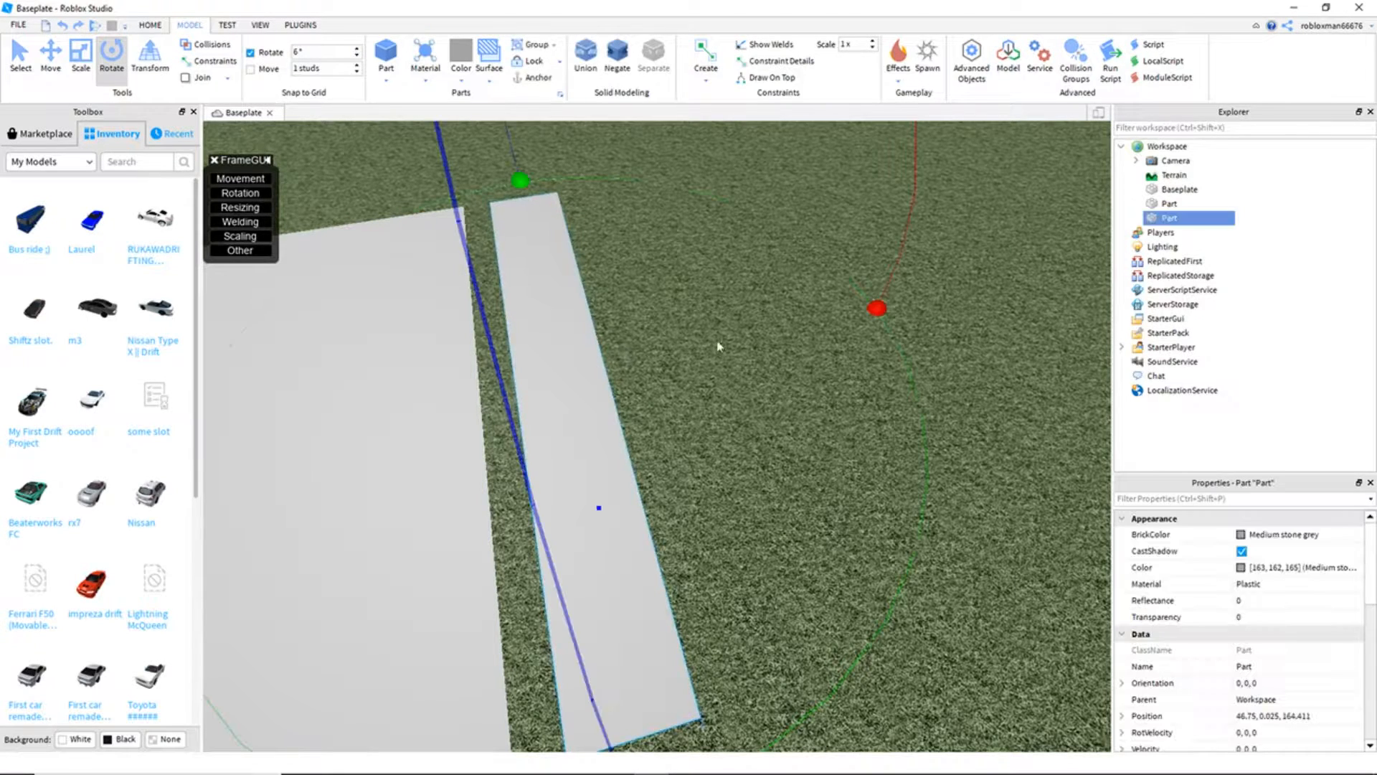
{"action": "key", "text": "ctrl+d"}
{"action": "key", "text": "ctrl+2"}
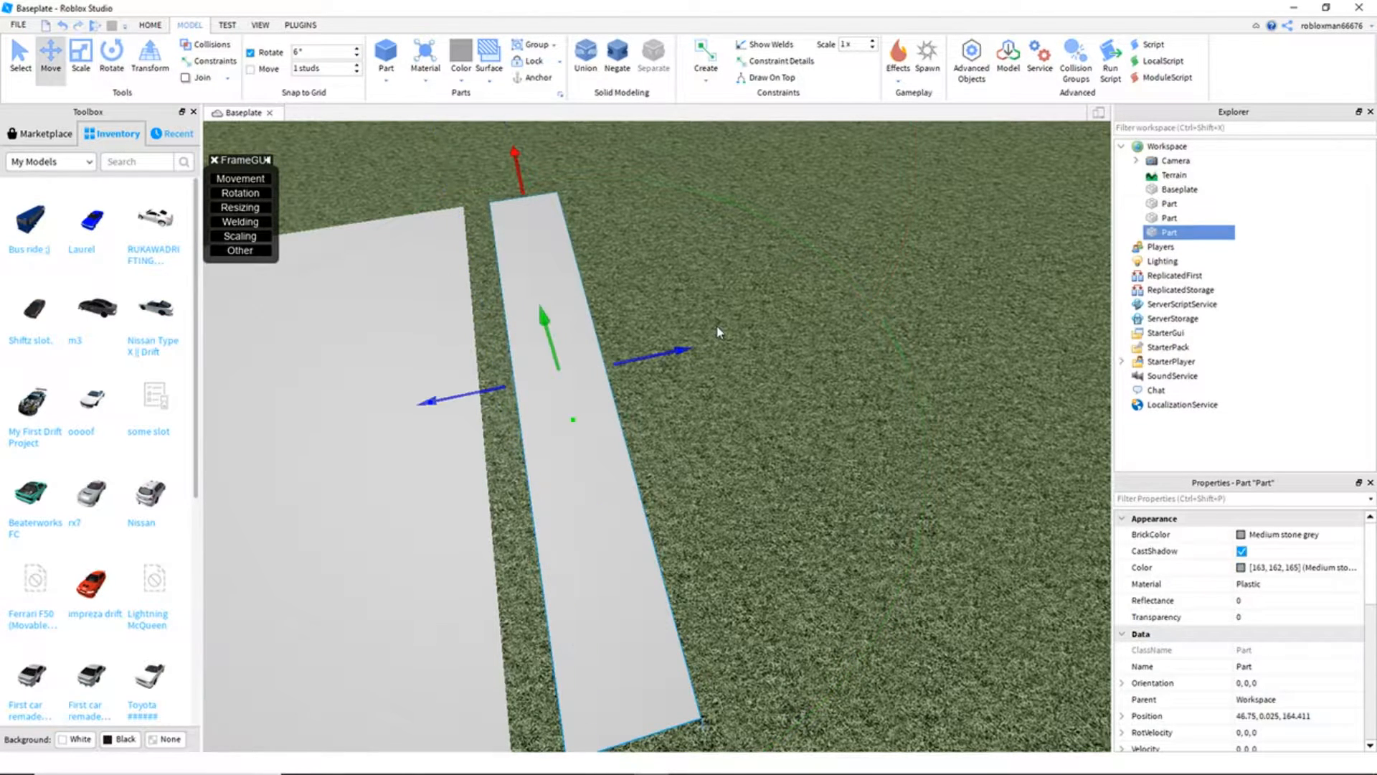
{"action": "left_click_drag", "start_coordinate": [683, 350], "coordinate": [806, 372]}
{"action": "key", "text": "ctrl+4"}
{"action": "right_click_drag", "start_coordinate": [806, 372], "coordinate": [761, 401]}
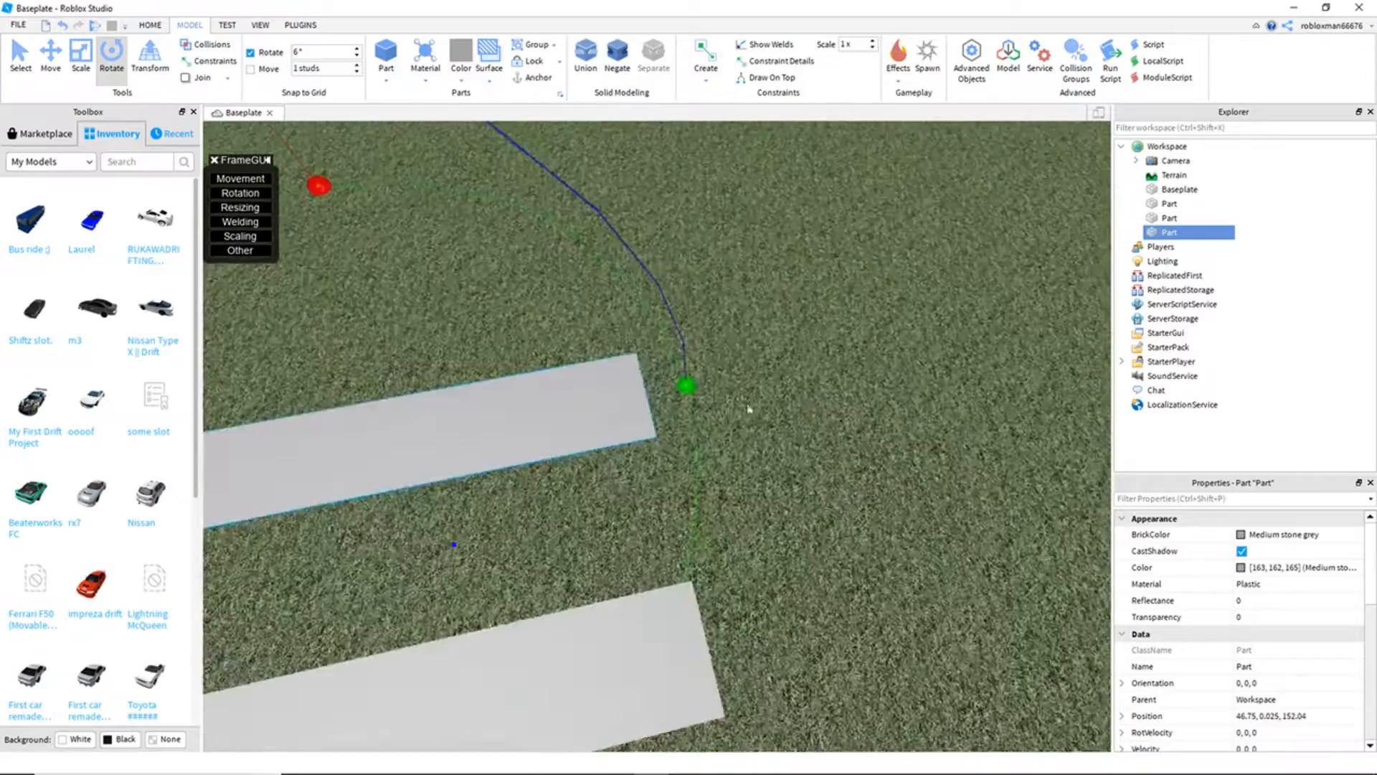
{"action": "left_click_drag", "start_coordinate": [693, 398], "coordinate": [708, 424]}
Step: Move the rotated strip back along its Z axis until its near corner meets the first narrow strip
{"action": "key", "text": "ctrl+2"}
{"action": "right_click_drag", "start_coordinate": [707, 424], "coordinate": [755, 328]}
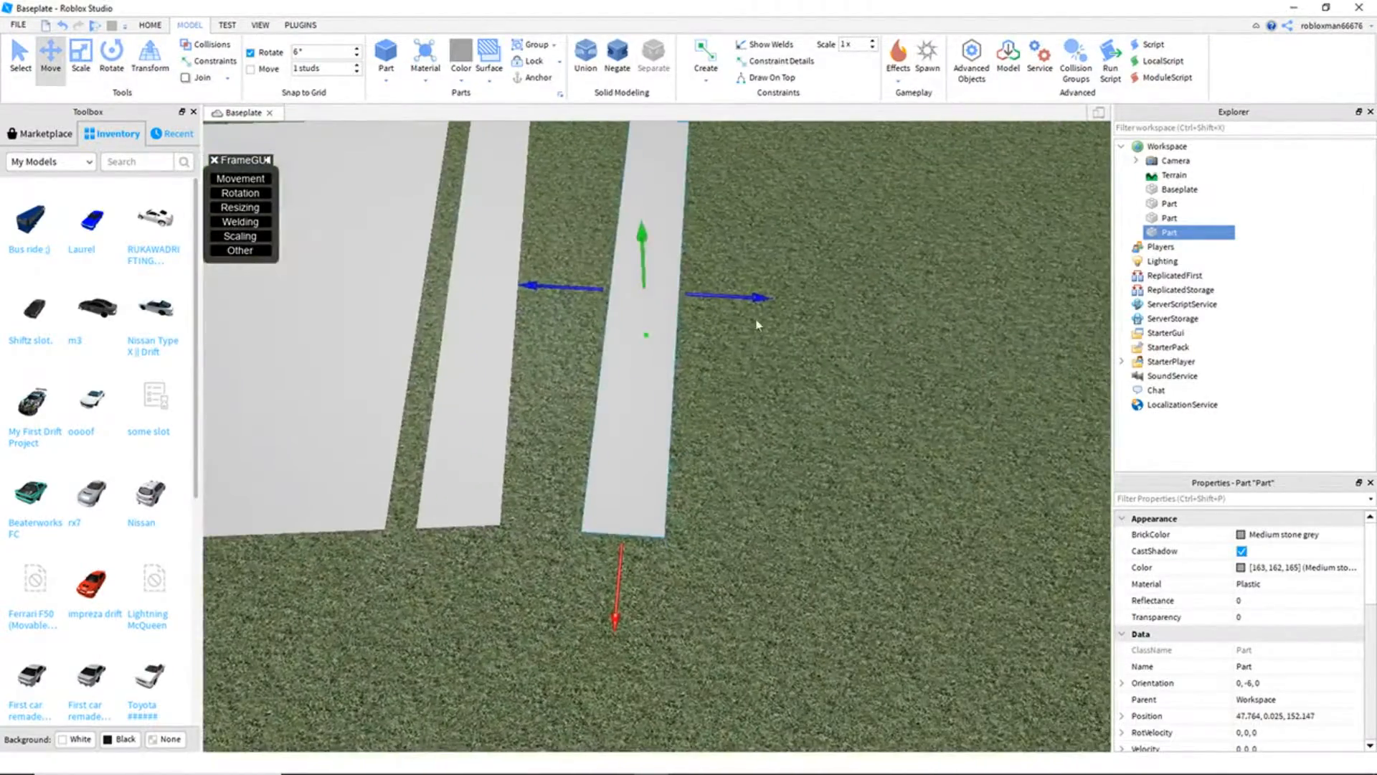
{"action": "left_click_drag", "start_coordinate": [761, 297], "coordinate": [689, 302]}
{"action": "scroll", "coordinate": [688, 302], "scroll_direction": "up", "scroll_amount": 5}
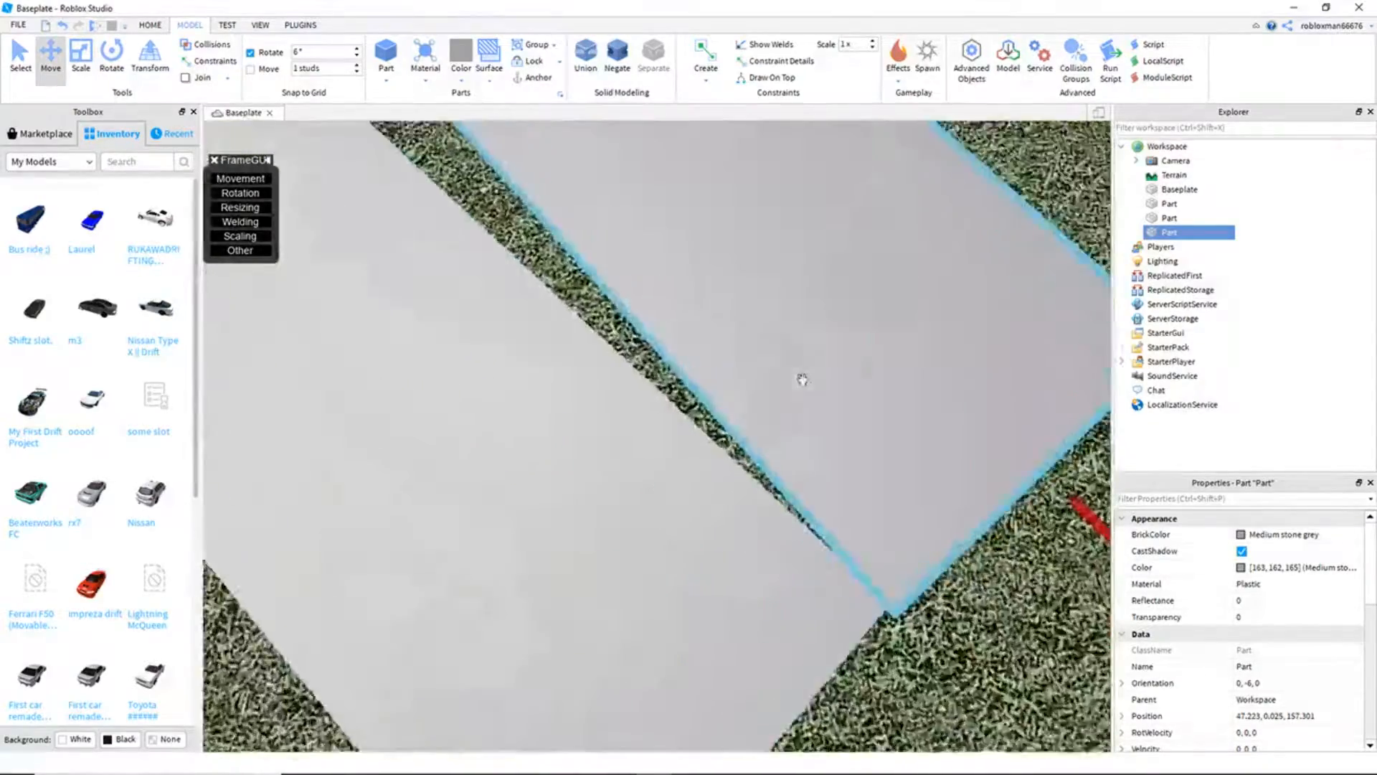
{"action": "right_click_drag", "start_coordinate": [803, 380], "coordinate": [836, 330]}
{"action": "left_click", "coordinate": [832, 316]}
{"action": "key", "text": "d"}
{"action": "left_click", "coordinate": [667, 316]}
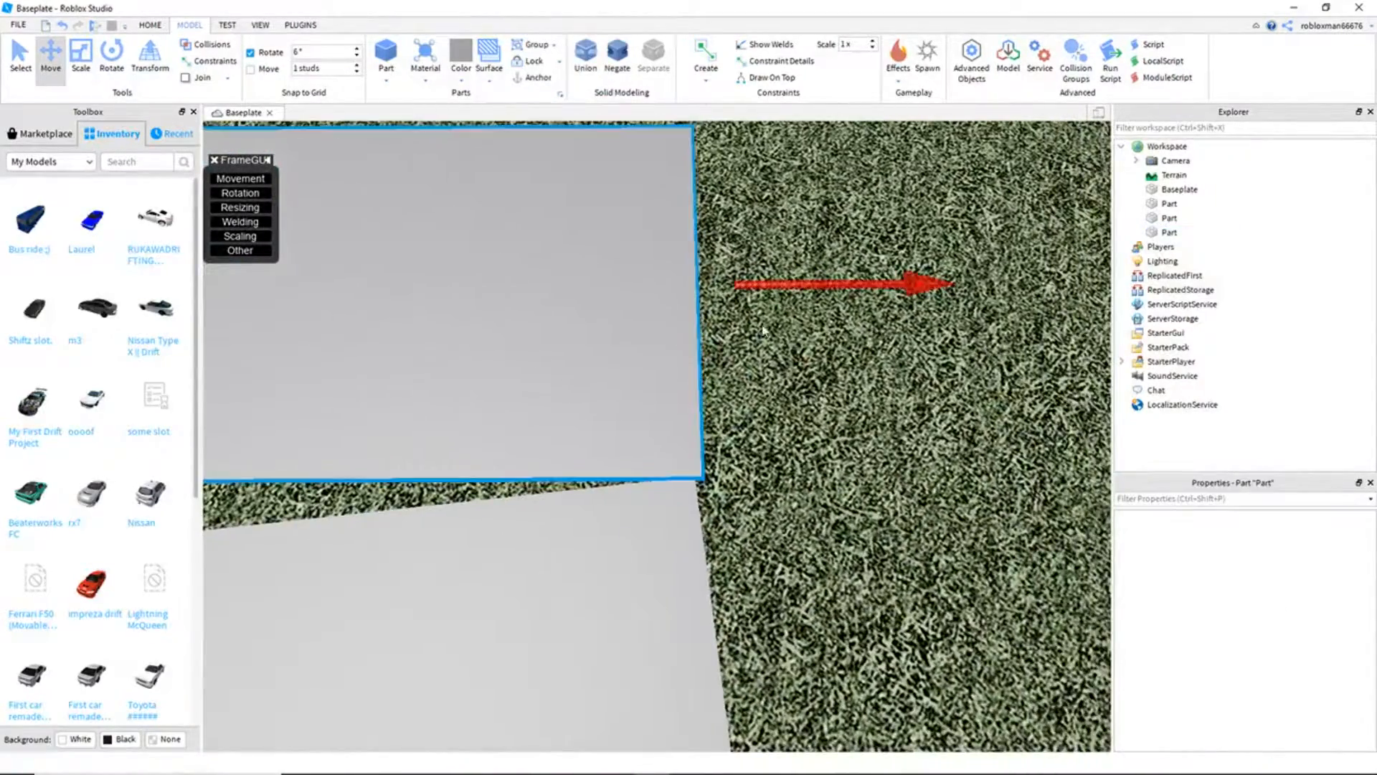
Step: Shift the rotated strip lengthwise in small amounts so its near corner lines up with the first narrow strip's corner
{"action": "left_click_drag", "start_coordinate": [809, 287], "coordinate": [800, 285]}
{"action": "left_click", "coordinate": [841, 398]}
{"action": "right_click_drag", "start_coordinate": [839, 398], "coordinate": [933, 431]}
{"action": "left_click", "coordinate": [676, 443]}
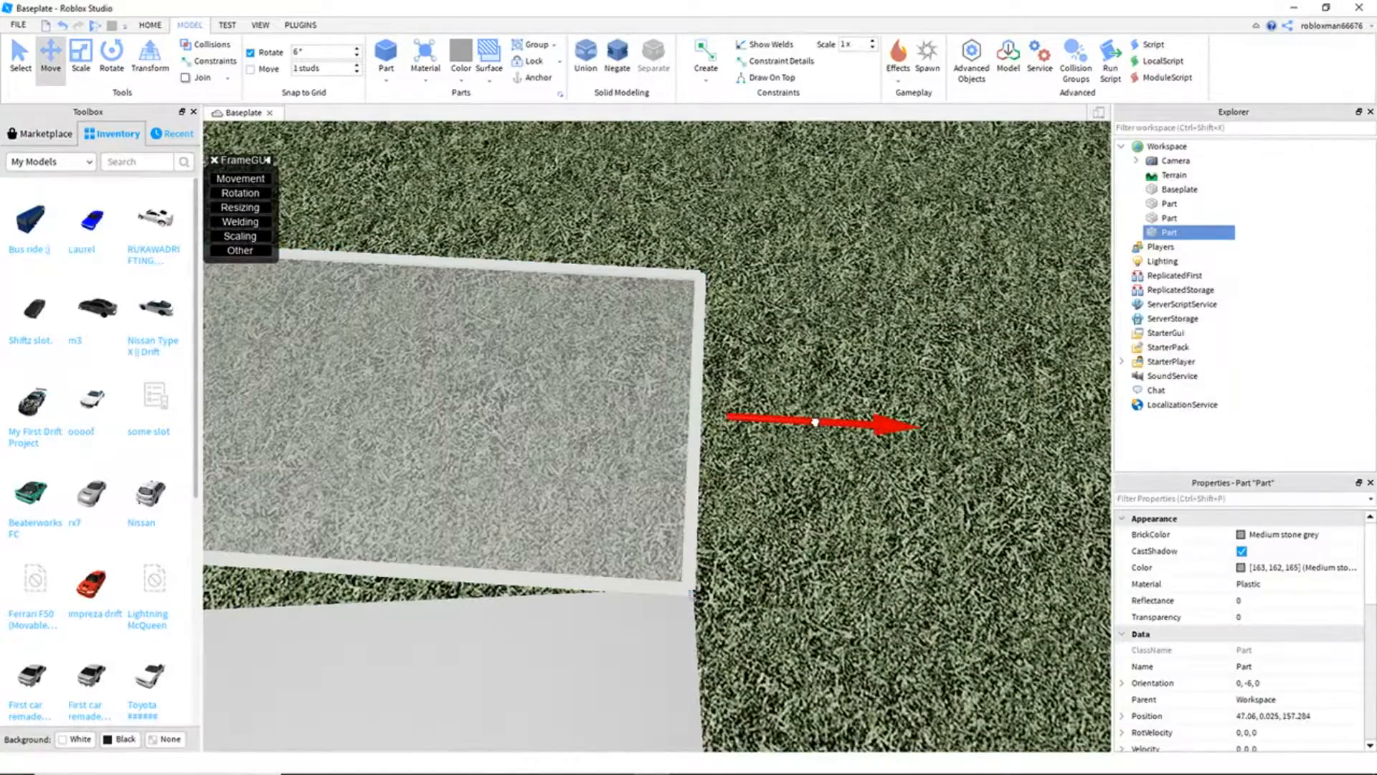
{"action": "left_click", "coordinate": [838, 502]}
{"action": "right_click_drag", "start_coordinate": [838, 502], "coordinate": [838, 502]}
{"action": "left_click", "coordinate": [682, 459]}
{"action": "left_click_drag", "start_coordinate": [823, 447], "coordinate": [827, 452]}
{"action": "left_click", "coordinate": [832, 534]}
{"action": "right_click_drag", "start_coordinate": [832, 535], "coordinate": [832, 535]}
{"action": "left_click", "coordinate": [705, 425]}
{"action": "right_click_drag", "start_coordinate": [790, 426], "coordinate": [792, 429]}
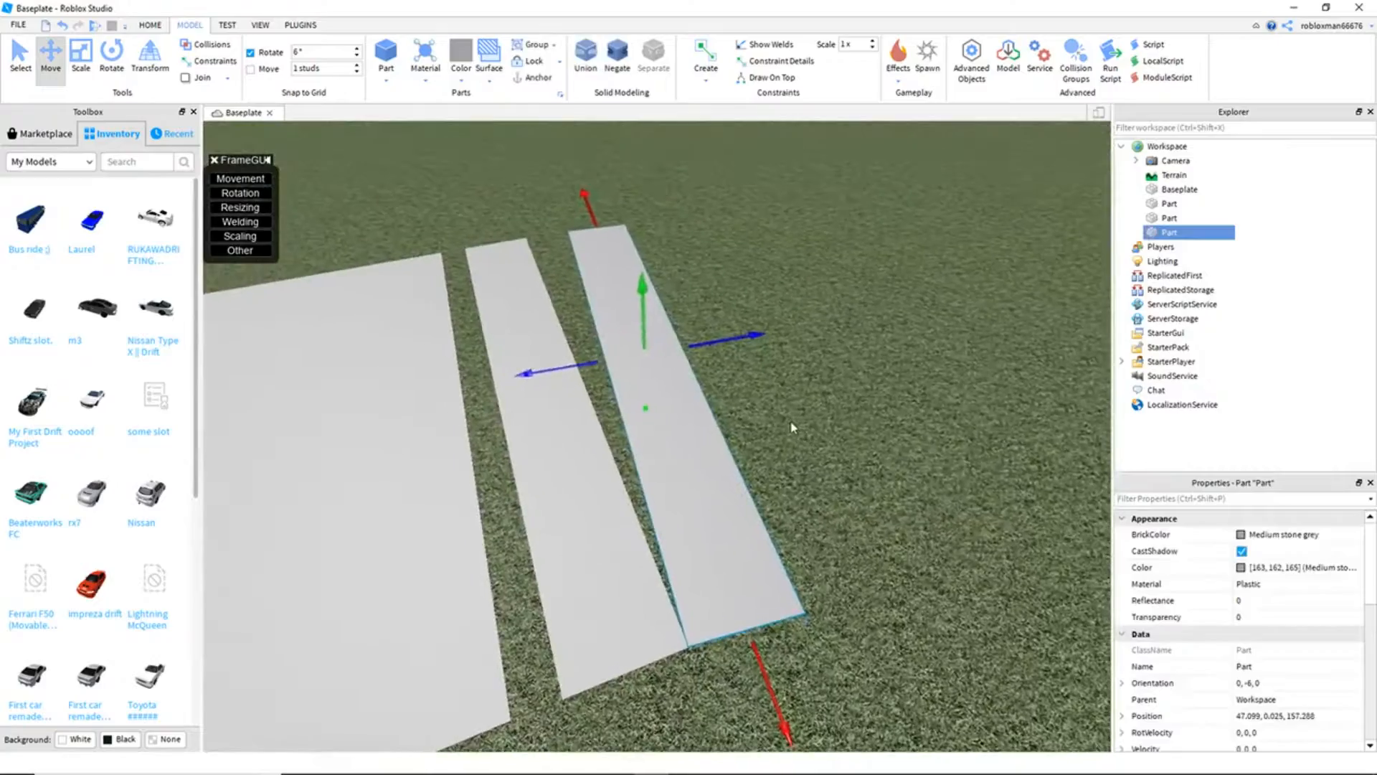
Step: Move the rotated strip slightly into its neighbour and realign it lengthwise so their end corners join cleanly
{"action": "left_click_drag", "start_coordinate": [759, 330], "coordinate": [751, 333]}
{"action": "left_click", "coordinate": [867, 506]}
{"action": "right_click_drag", "start_coordinate": [867, 506], "coordinate": [864, 498]}
{"action": "key", "text": "w"}
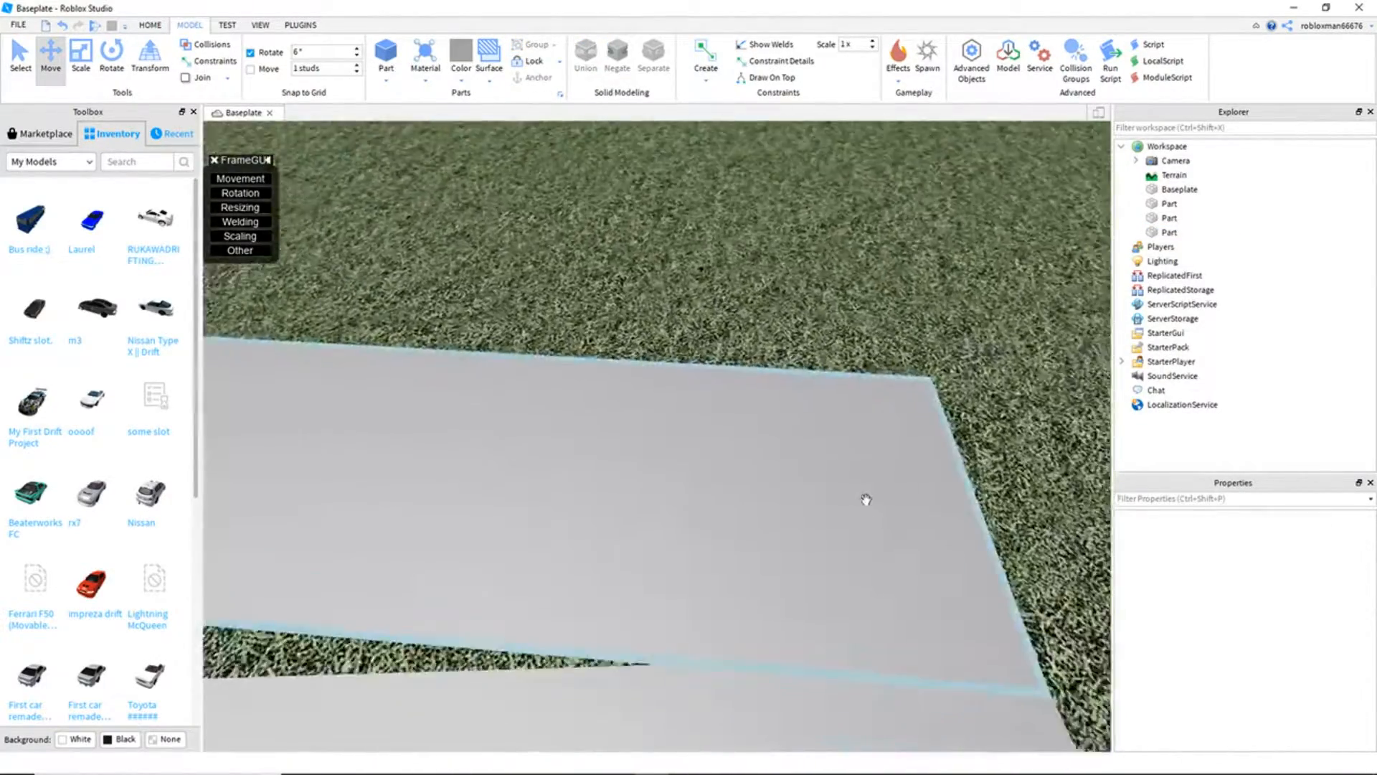
{"action": "left_click", "coordinate": [760, 483]}
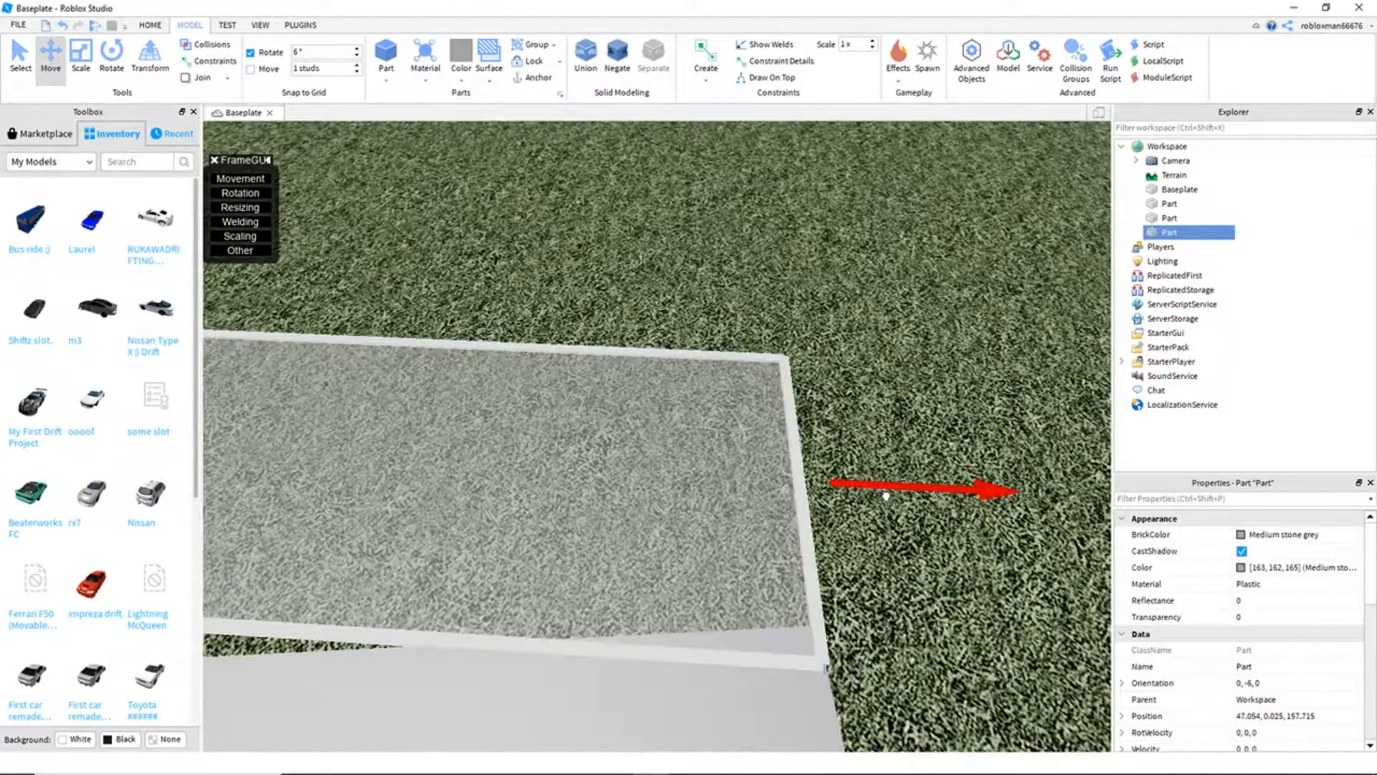
{"action": "left_click_drag", "start_coordinate": [886, 495], "coordinate": [886, 495]}
{"action": "left_click", "coordinate": [894, 585]}
{"action": "right_click_drag", "start_coordinate": [894, 585], "coordinate": [895, 587]}
{"action": "key", "text": "s"}
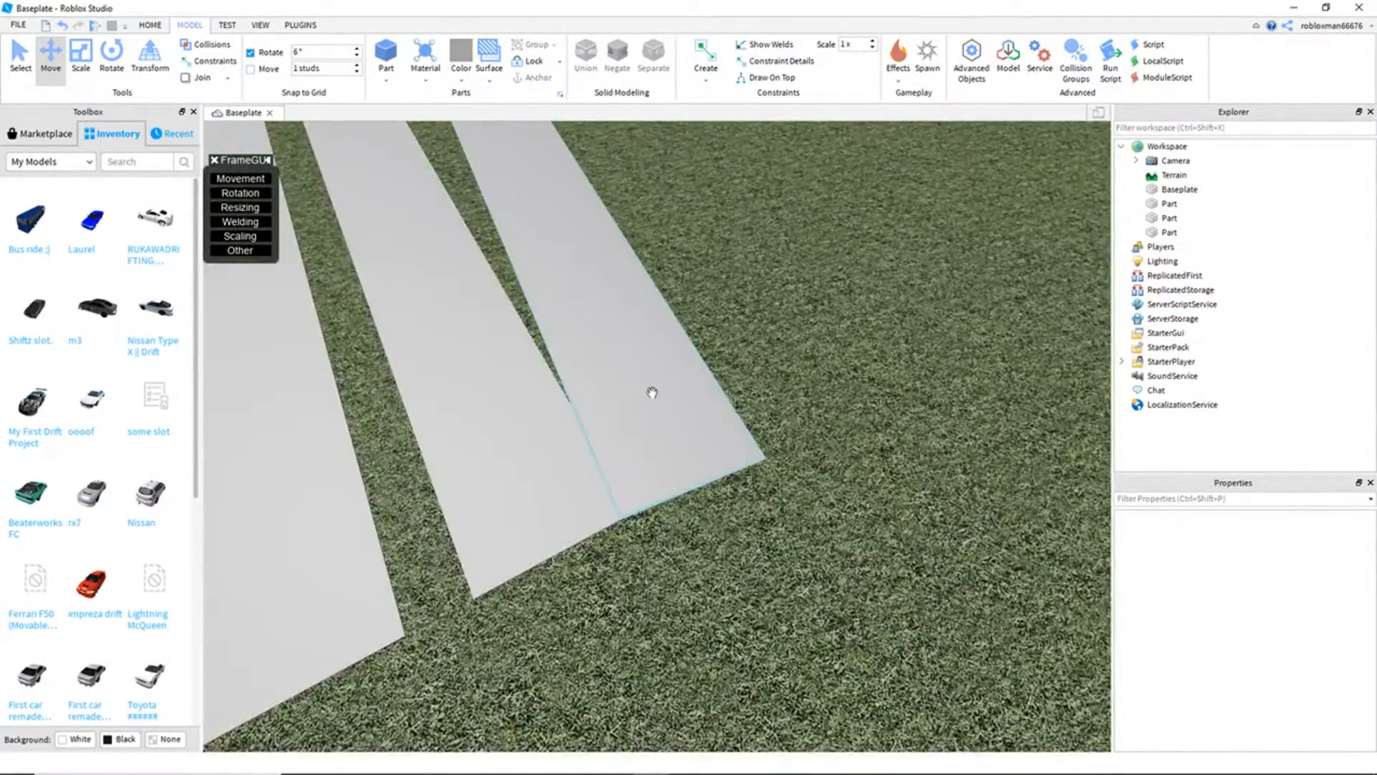
Step: Duplicate the rotated strip, move the copy outward and rotate it another 6° about the vertical axis
{"action": "left_click", "coordinate": [652, 392]}
{"action": "right_click_drag", "start_coordinate": [764, 409], "coordinate": [765, 408]}
{"action": "key", "text": "ctrl+d"}
{"action": "left_click_drag", "start_coordinate": [605, 318], "coordinate": [722, 323]}
{"action": "key", "text": "ctrl+4"}
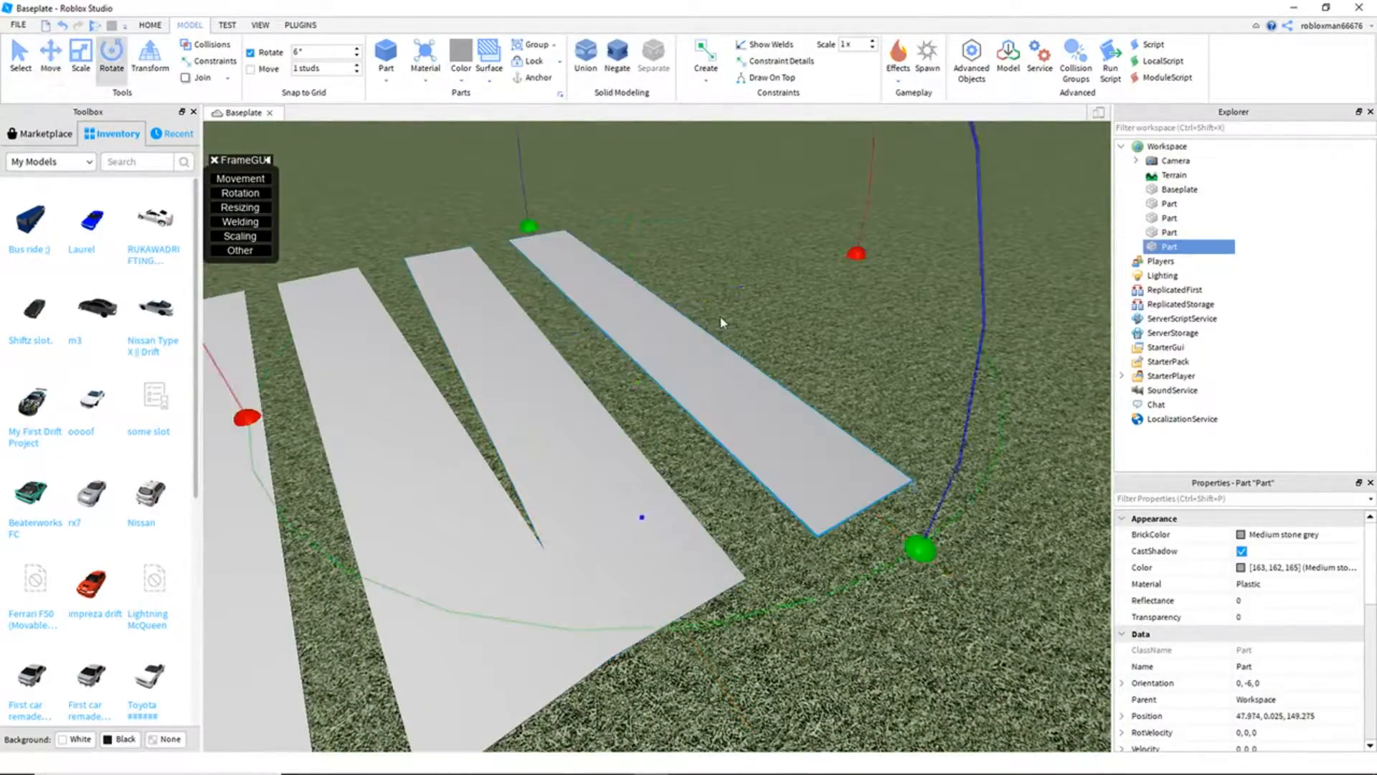
{"action": "right_click_drag", "start_coordinate": [790, 411], "coordinate": [790, 412]}
{"action": "left_click_drag", "start_coordinate": [729, 416], "coordinate": [705, 474]}
Step: Move the third narrow strip against the second and align their end corners to continue the curve
{"action": "key", "text": "ctrl+2"}
{"action": "right_click_drag", "start_coordinate": [707, 466], "coordinate": [707, 467]}
{"action": "left_click_drag", "start_coordinate": [372, 341], "coordinate": [375, 401]}
{"action": "right_click_drag", "start_coordinate": [680, 378], "coordinate": [695, 399]}
{"action": "scroll", "coordinate": [694, 400], "scroll_direction": "up", "scroll_amount": 3}
{"action": "scroll", "coordinate": [695, 399], "scroll_direction": "up", "scroll_amount": 2}
{"action": "mouse_move", "coordinate": [733, 516]}
{"action": "left_mouse_down"}
{"action": "mouse_move", "coordinate": [756, 524]}
{"action": "mouse_move", "coordinate": [723, 515]}
{"action": "left_mouse_up"}
{"action": "left_click", "coordinate": [755, 524]}
{"action": "left_click", "coordinate": [635, 518]}
{"action": "left_click", "coordinate": [763, 598]}
{"action": "right_click_drag", "start_coordinate": [763, 598], "coordinate": [763, 598]}
{"action": "scroll", "coordinate": [763, 598], "scroll_direction": "down", "scroll_amount": 5}
Step: Duplicate the third narrow strip and turn the copy a further 6°, to an orientation of -18° about the vertical axis
{"action": "left_click", "coordinate": [721, 500]}
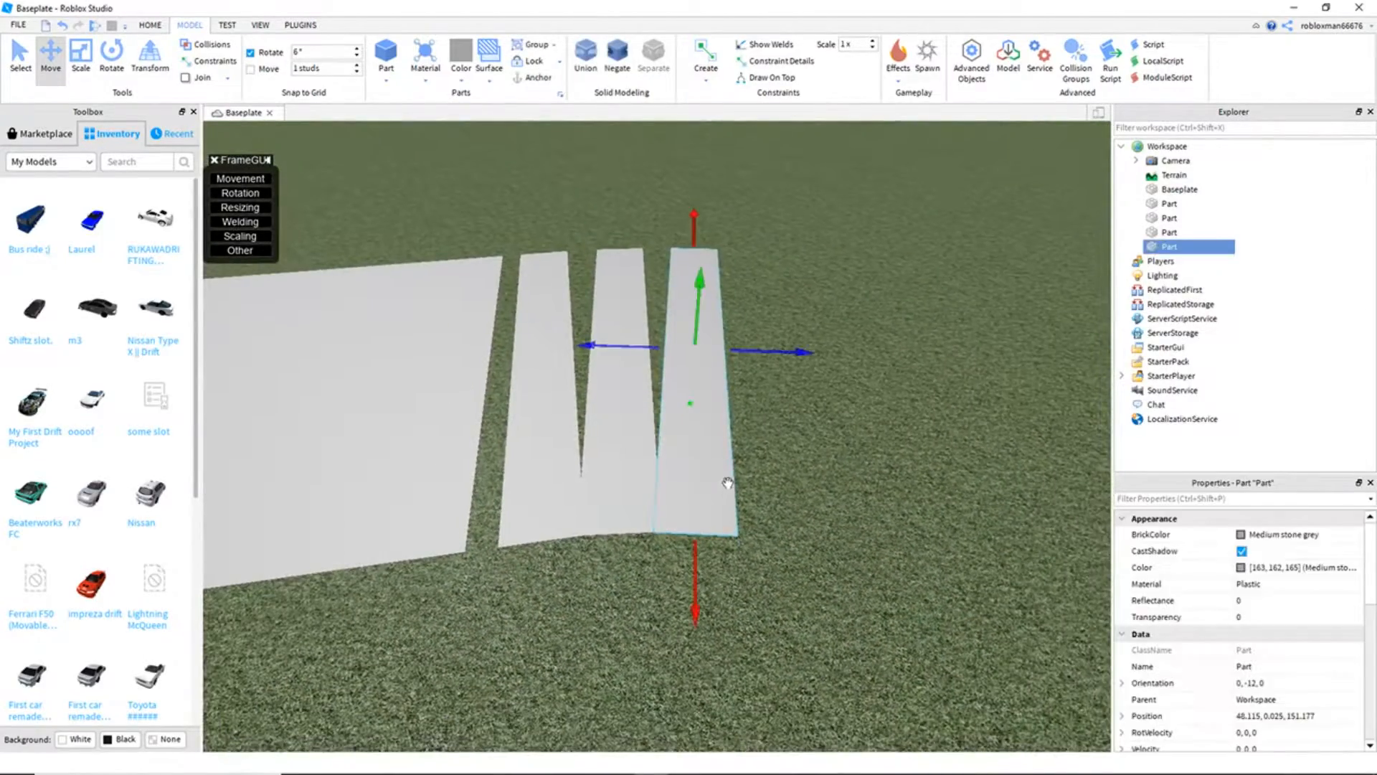
{"action": "key", "text": "ctrl+4"}
{"action": "right_click_drag", "start_coordinate": [818, 399], "coordinate": [818, 400]}
{"action": "left_click_drag", "start_coordinate": [741, 366], "coordinate": [704, 414]}
{"action": "right_click_drag", "start_coordinate": [704, 414], "coordinate": [704, 414]}
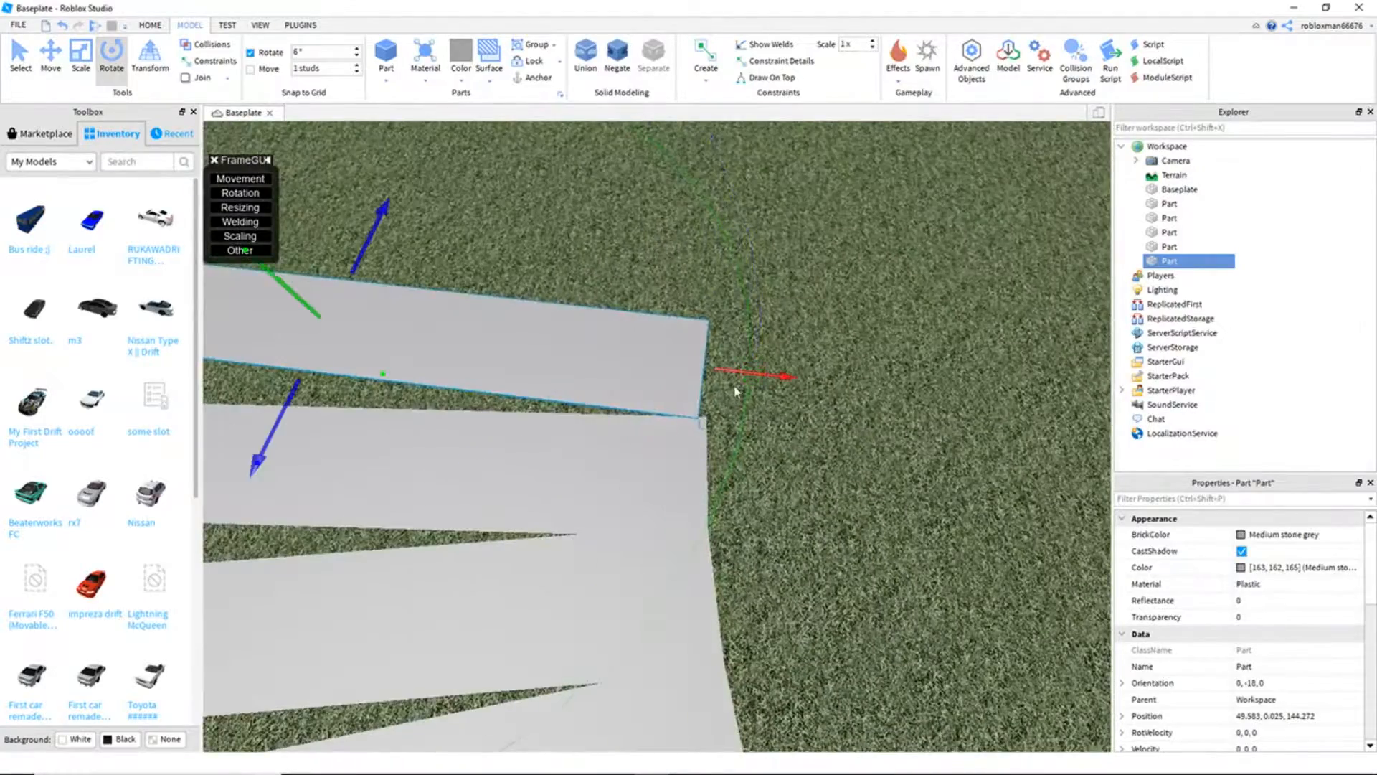
Step: Move the fourth narrow strip lengthwise and sideways until its inner corner meets the third strip's corner
{"action": "left_click_drag", "start_coordinate": [748, 373], "coordinate": [756, 382]}
{"action": "scroll", "coordinate": [753, 394], "scroll_direction": "up", "scroll_amount": 6}
{"action": "right_click_drag", "start_coordinate": [717, 310], "coordinate": [717, 310]}
{"action": "left_click_drag", "start_coordinate": [645, 210], "coordinate": [639, 209]}
{"action": "right_click_drag", "start_coordinate": [686, 281], "coordinate": [687, 281]}
{"action": "left_click_drag", "start_coordinate": [773, 289], "coordinate": [771, 292]}
{"action": "left_click", "coordinate": [765, 413]}
{"action": "right_click_drag", "start_coordinate": [765, 416], "coordinate": [834, 439]}
{"action": "scroll", "coordinate": [765, 415], "scroll_direction": "down", "scroll_amount": 6}
{"action": "scroll", "coordinate": [835, 439], "scroll_direction": "up", "scroll_amount": 3}
{"action": "scroll", "coordinate": [652, 546], "scroll_direction": "down", "scroll_amount": 3}
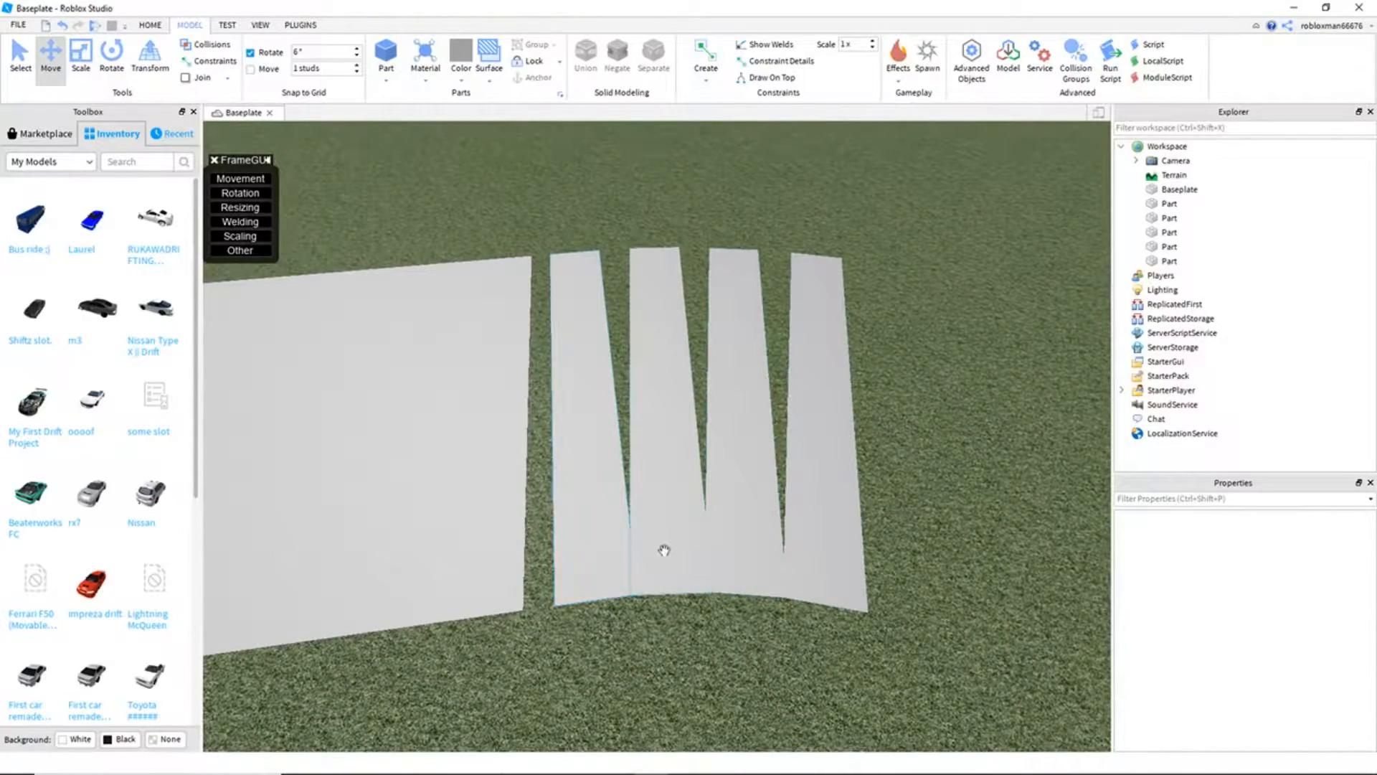
Step: Select all four narrow strips, duplicate them together and move the copies outward beyond the last strip
{"action": "left_click", "coordinate": [598, 554]}
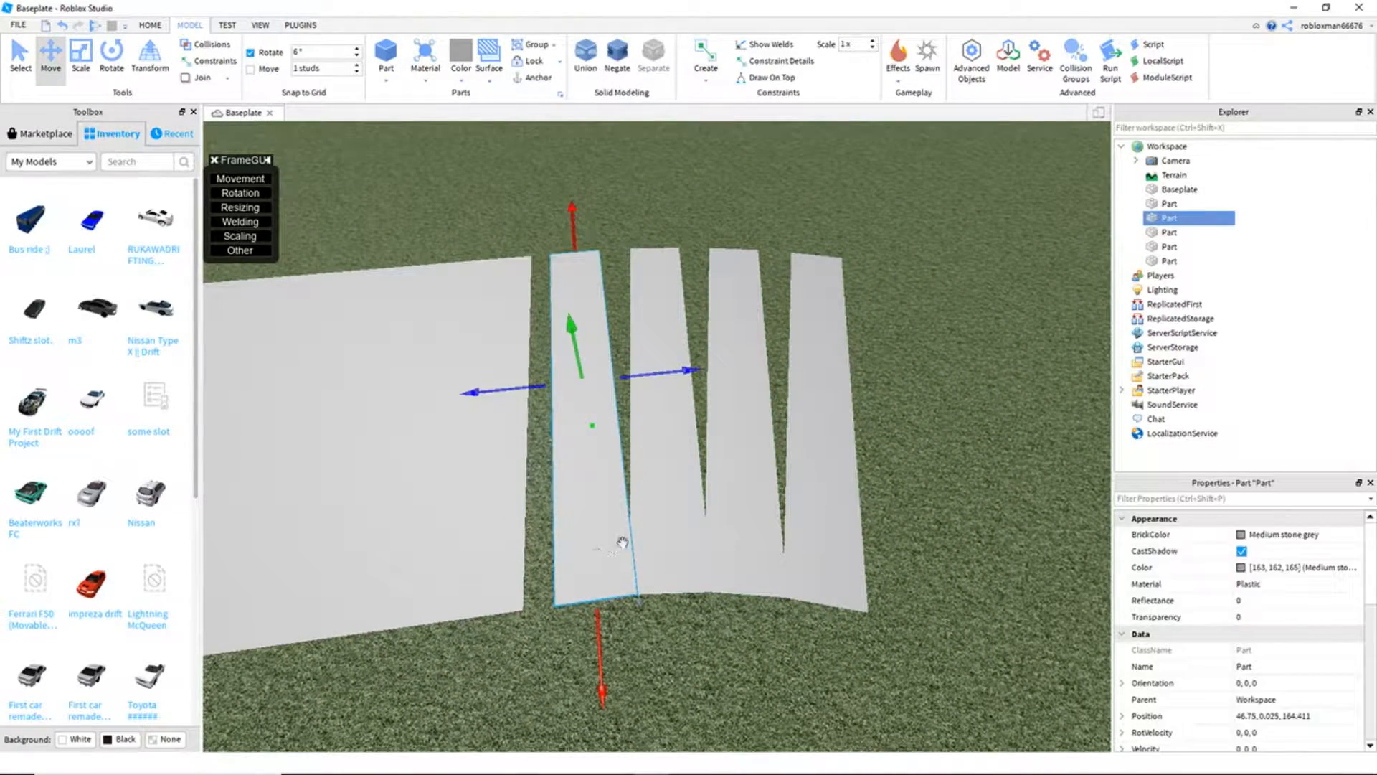
{"action": "left_click", "coordinate": [667, 530], "text": "ctrl"}
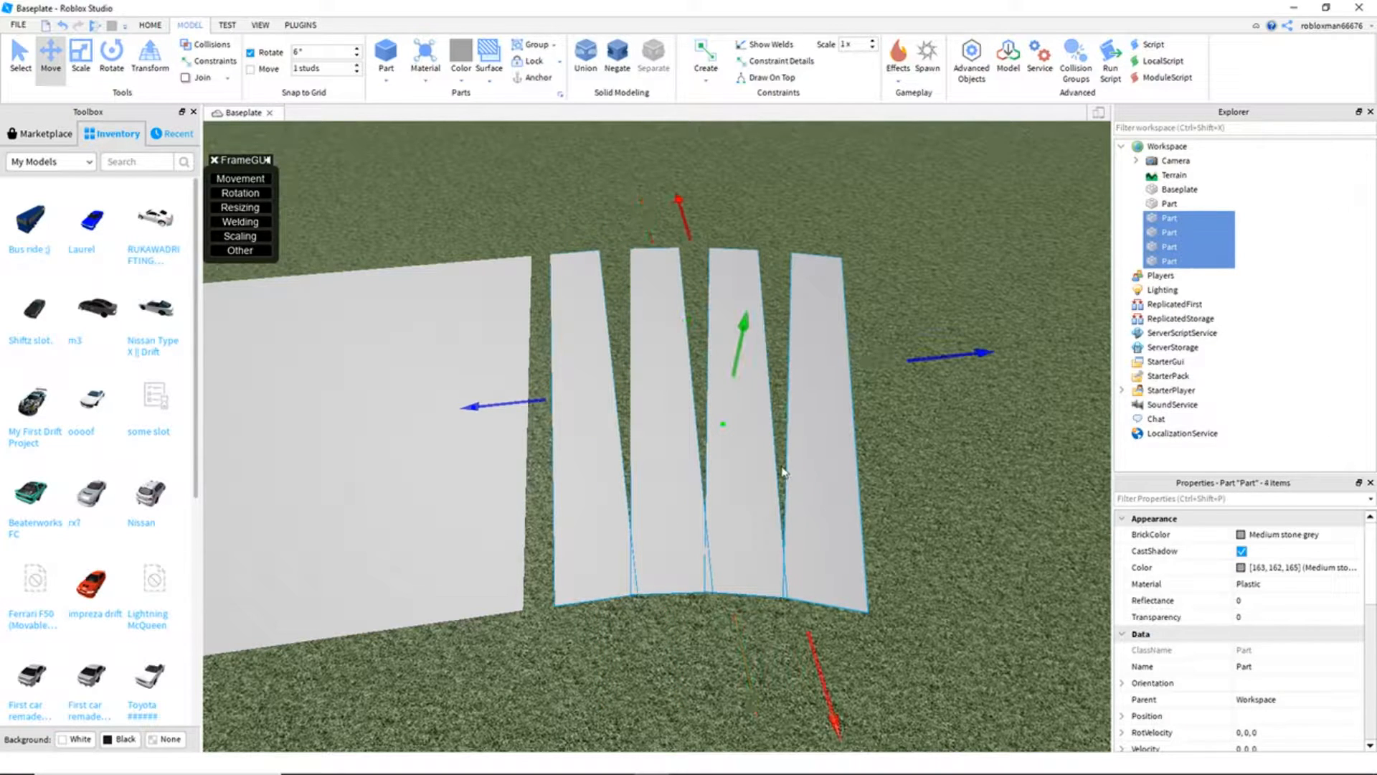
{"action": "key", "text": "ctrl+d"}
{"action": "left_click_drag", "start_coordinate": [919, 362], "coordinate": [979, 364]}
Step: Turn off rotation snapping and rotate the four copied strips together about the vertical axis to follow the curve
{"action": "key", "text": "s"}
{"action": "key", "text": "d"}
{"action": "key", "text": "a"}
{"action": "key", "text": "ctrl+4"}
{"action": "right_click_drag", "start_coordinate": [785, 421], "coordinate": [790, 423]}
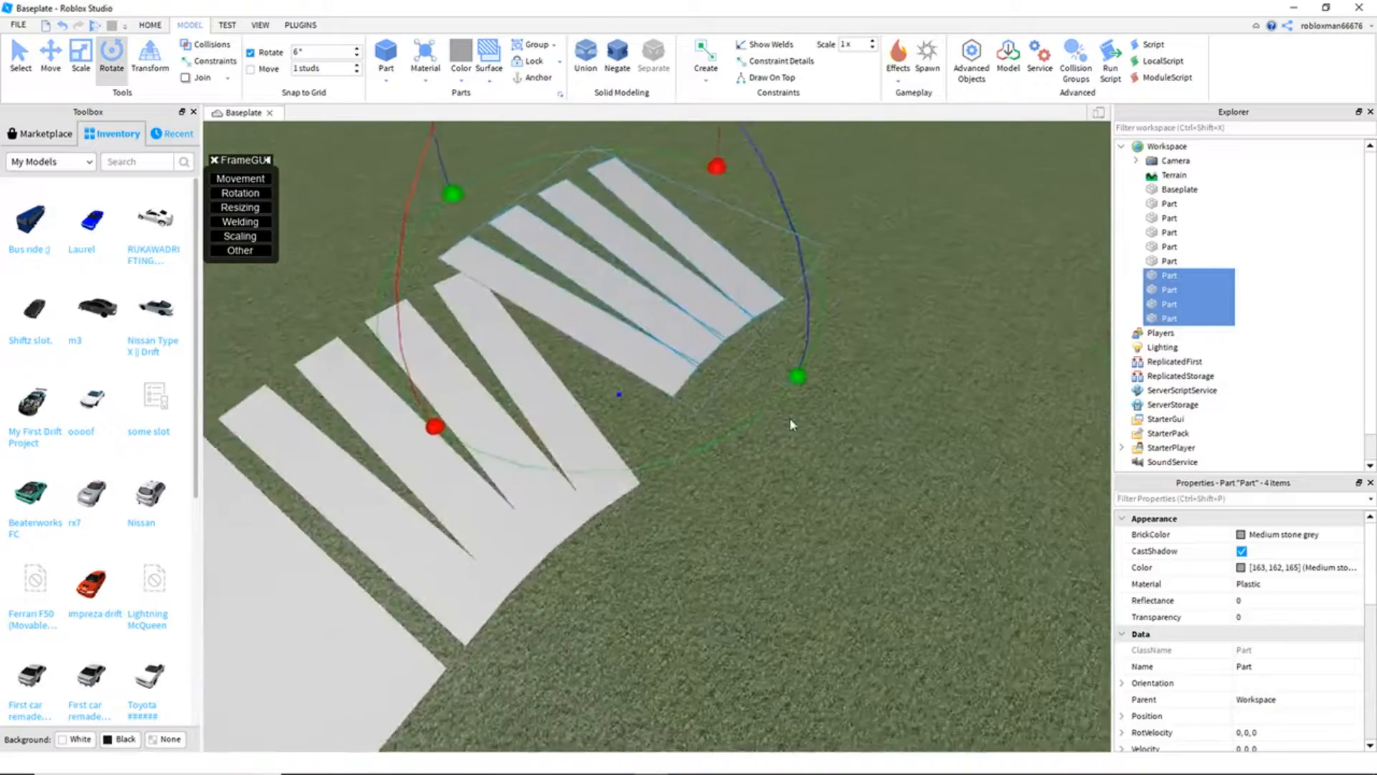
{"action": "key", "text": "w"}
{"action": "right_click_drag", "start_coordinate": [852, 388], "coordinate": [878, 380]}
{"action": "left_click_drag", "start_coordinate": [695, 288], "coordinate": [700, 292]}
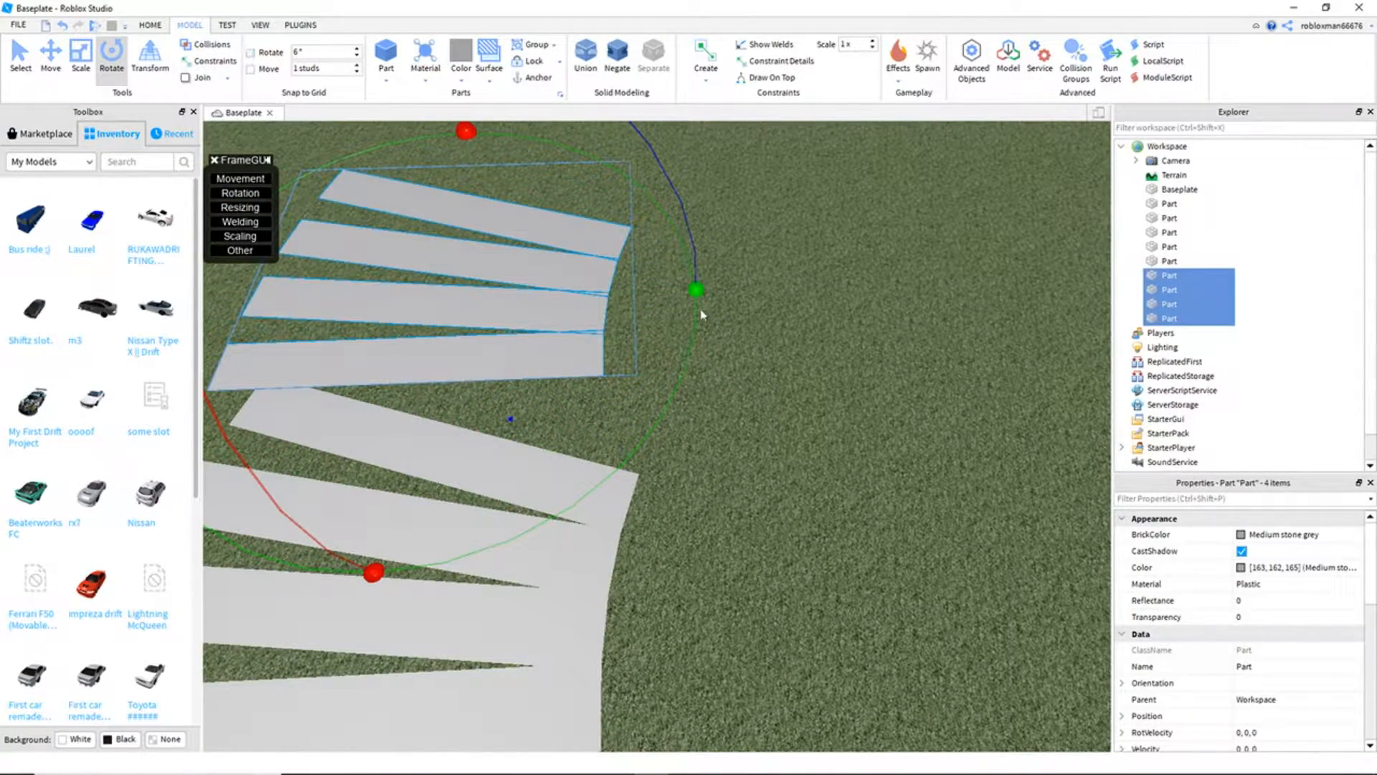
{"action": "left_click_drag", "start_coordinate": [697, 290], "coordinate": [697, 421]}
{"action": "left_click", "coordinate": [701, 421]}
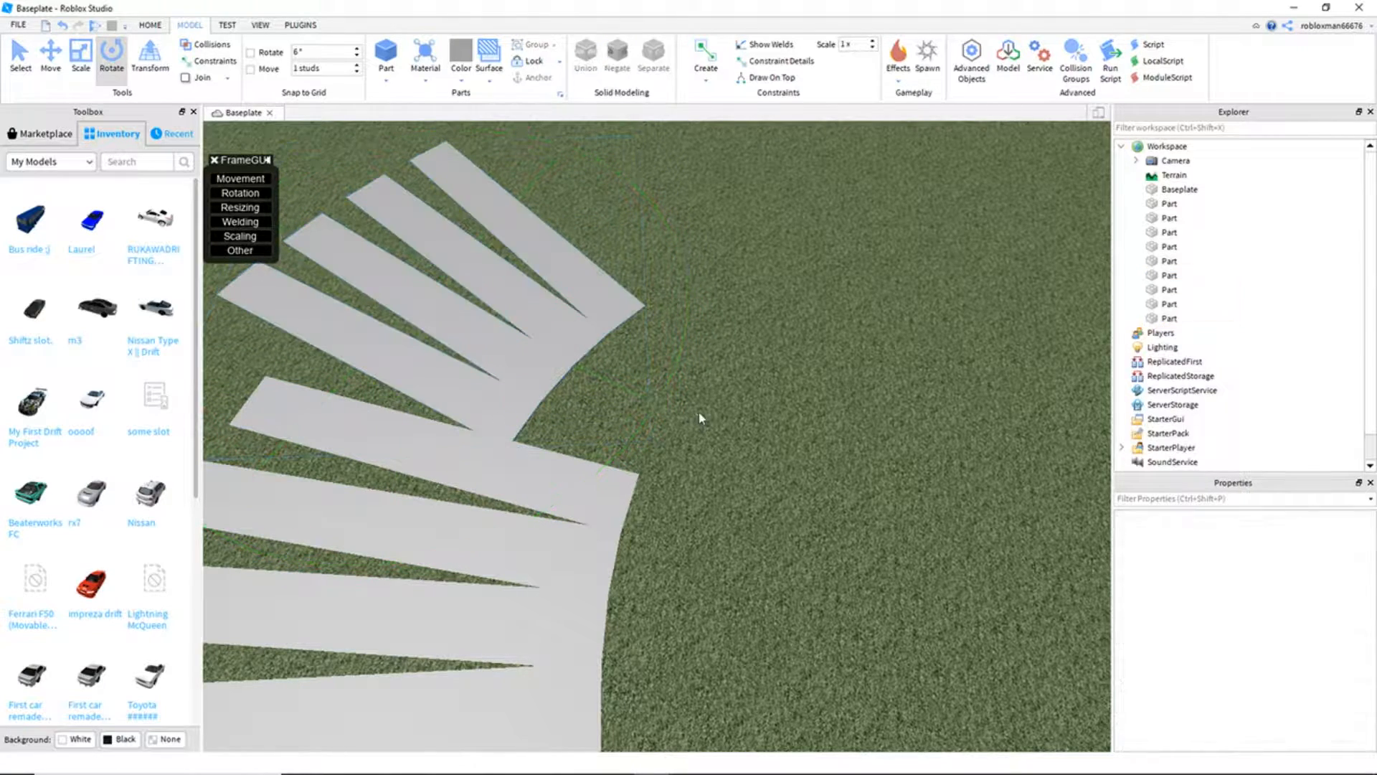
Step: Reselect the four copied strips and move them until their first inner corner meets the end of the original group
{"action": "left_click", "coordinate": [546, 360], "text": "ctrl"}
{"action": "left_click", "coordinate": [578, 339], "text": "ctrl"}
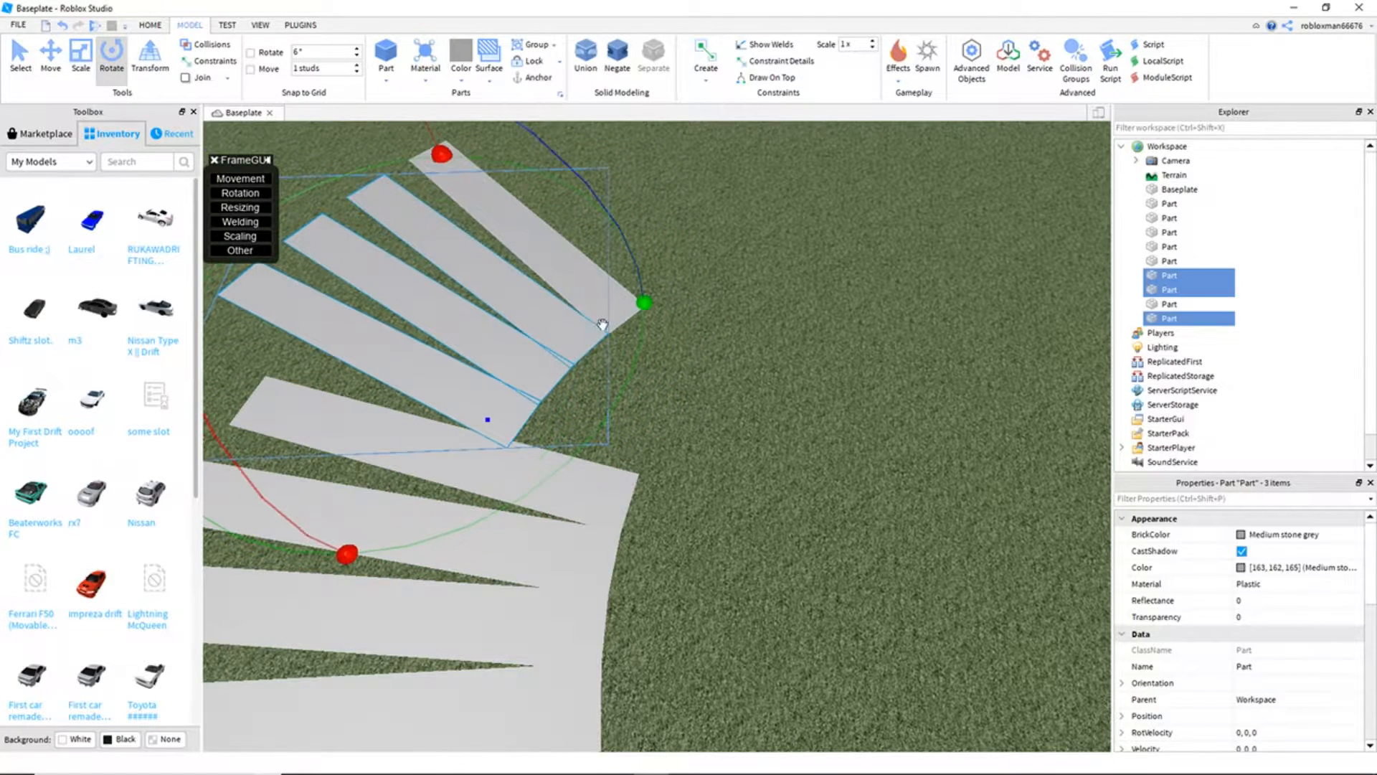
{"action": "left_click", "coordinate": [602, 320], "text": "ctrl"}
{"action": "key", "text": "ctrl+2"}
{"action": "left_click_drag", "start_coordinate": [698, 259], "coordinate": [764, 316]}
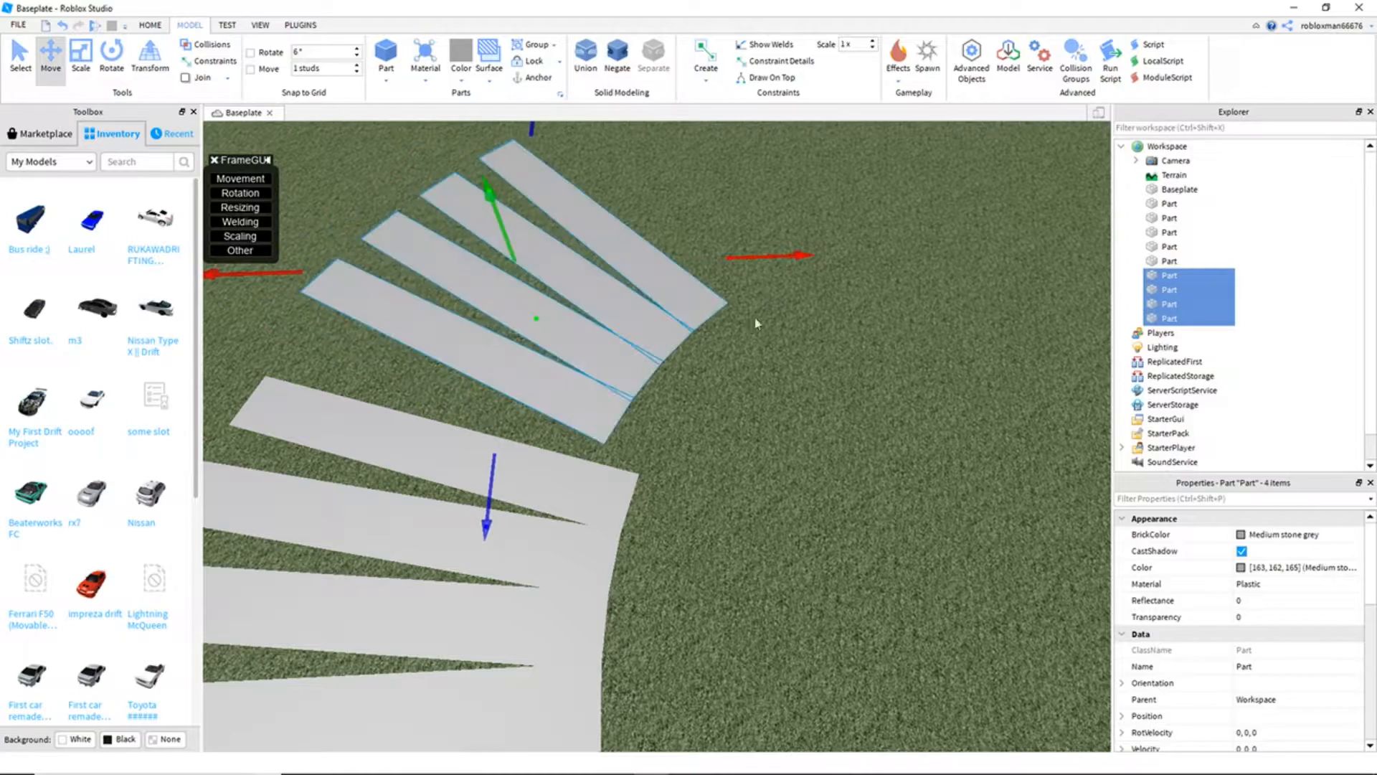
{"action": "left_click_drag", "start_coordinate": [501, 488], "coordinate": [524, 537]}
{"action": "right_click_drag", "start_coordinate": [701, 409], "coordinate": [759, 374]}
{"action": "left_click_drag", "start_coordinate": [836, 381], "coordinate": [853, 435]}
{"action": "right_click_drag", "start_coordinate": [841, 426], "coordinate": [839, 422]}
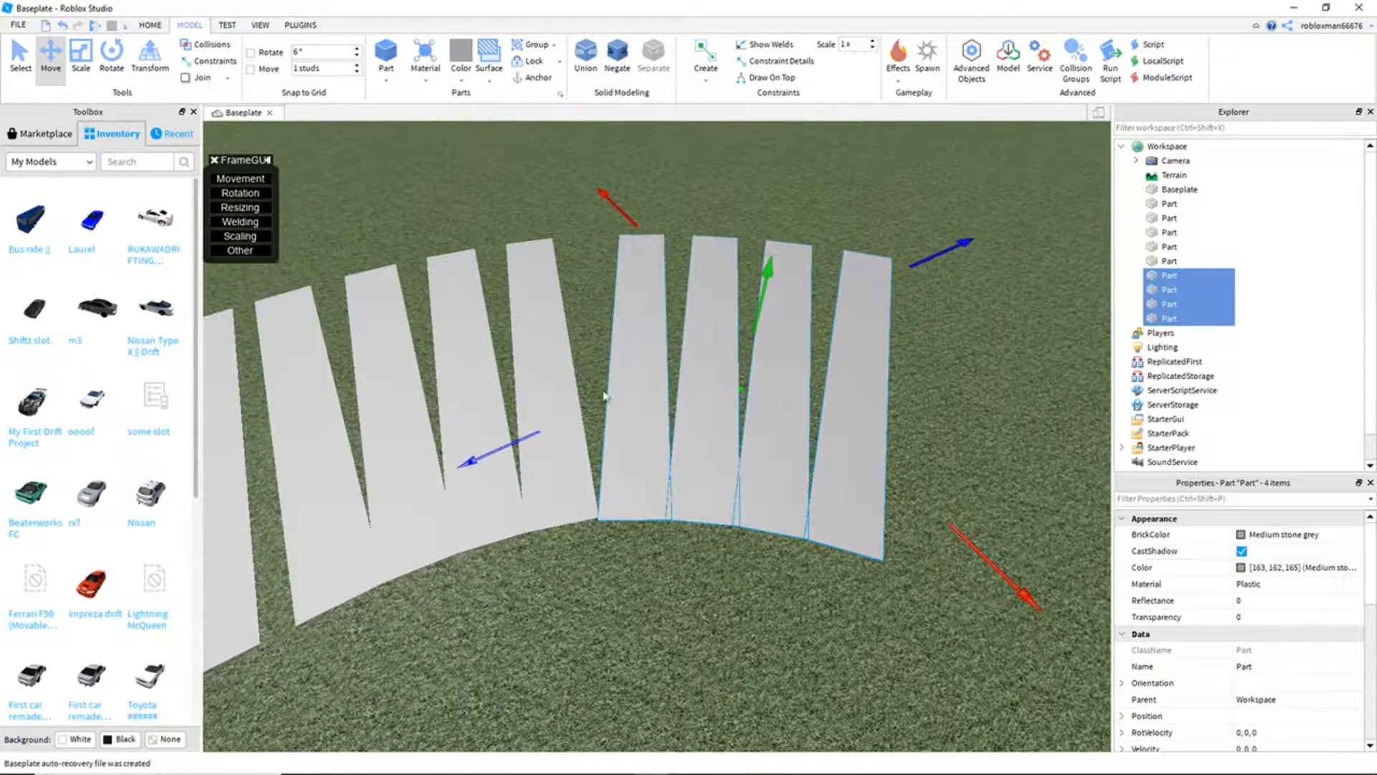
Step: Rotate the four copied strips slightly and shift them to overlap the original group's last strip along the inner edge
{"action": "key", "text": "ctrl+4"}
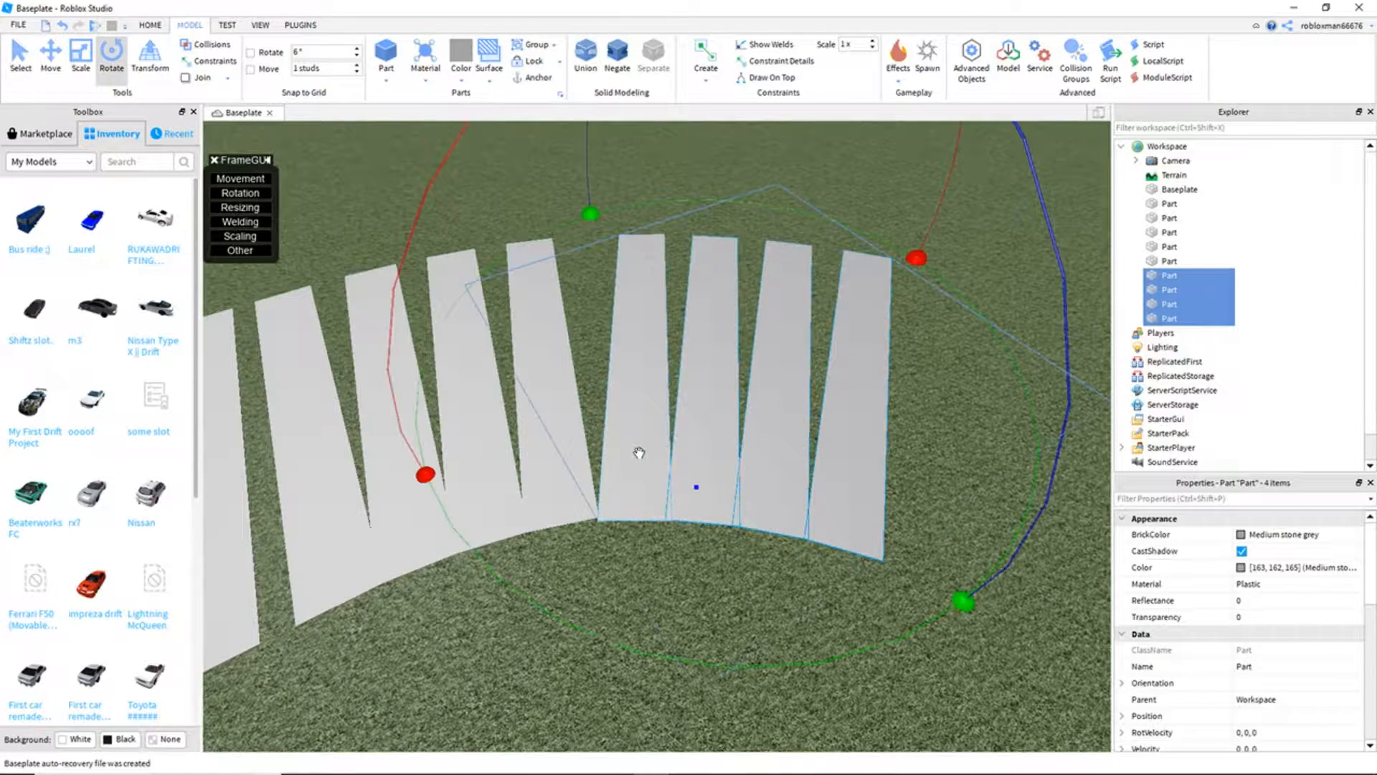
{"action": "left_click_drag", "start_coordinate": [960, 607], "coordinate": [1002, 586]}
{"action": "key", "text": "ctrl+2"}
{"action": "left_click_drag", "start_coordinate": [554, 443], "coordinate": [535, 453]}
{"action": "left_click_drag", "start_coordinate": [989, 592], "coordinate": [984, 592]}
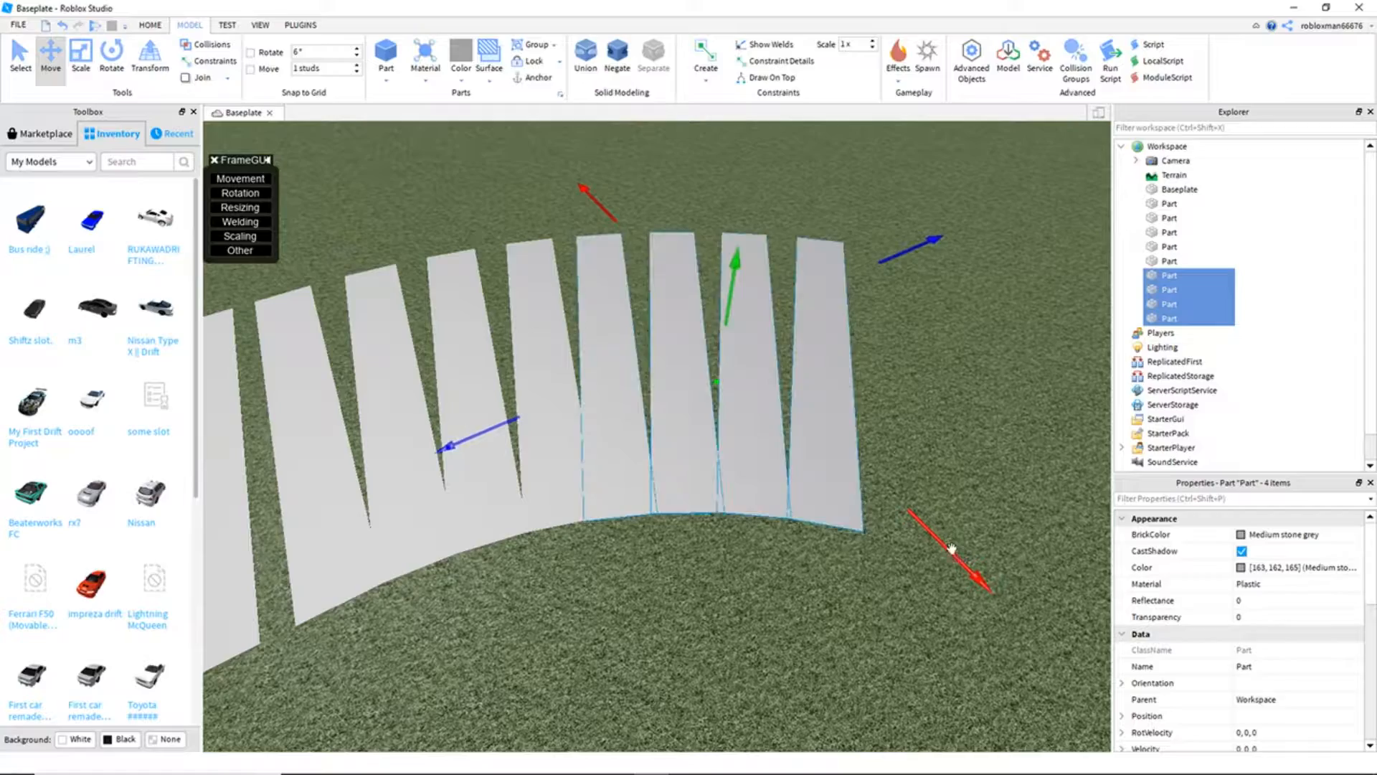
{"action": "right_click_drag", "start_coordinate": [1008, 489], "coordinate": [837, 404]}
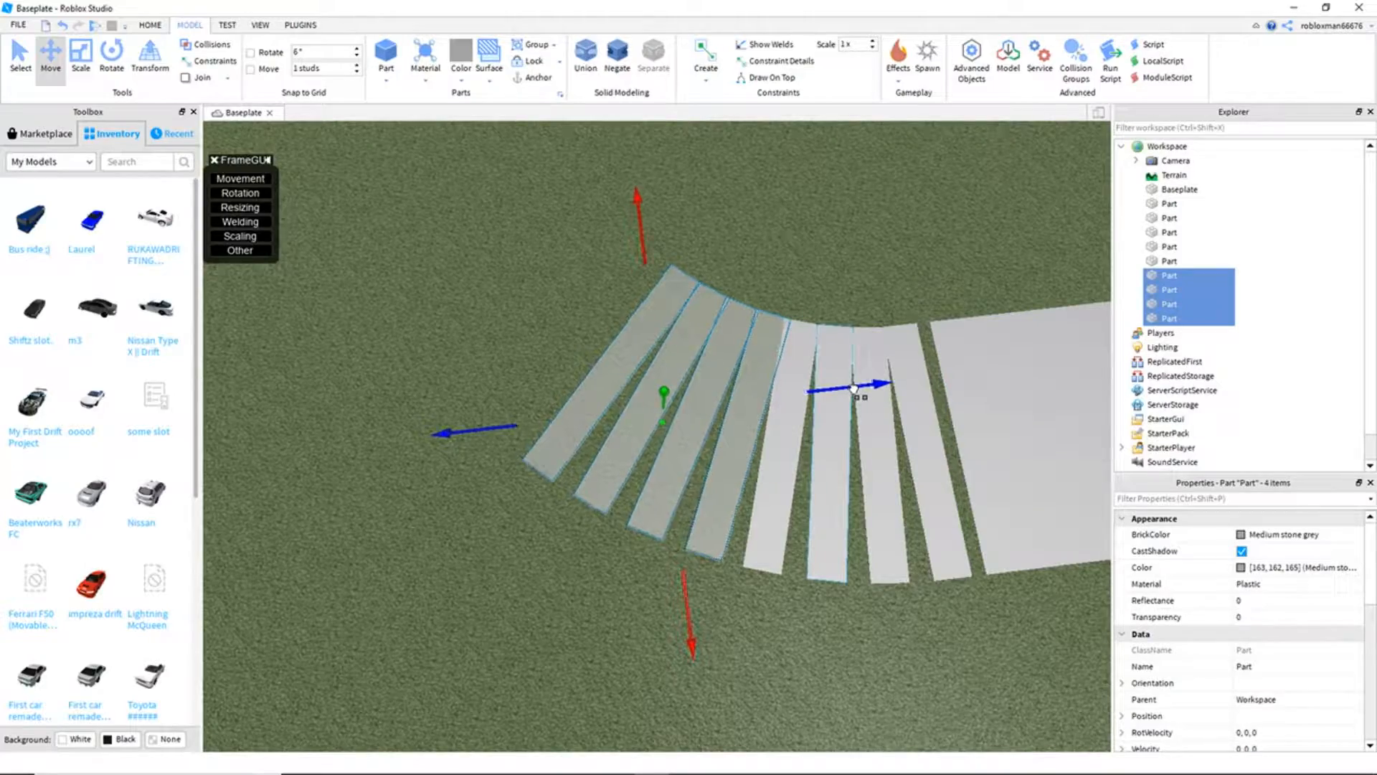
{"action": "left_click", "coordinate": [888, 244]}
{"action": "right_click_drag", "start_coordinate": [888, 244], "coordinate": [892, 353]}
{"action": "scroll", "coordinate": [888, 244], "scroll_direction": "up", "scroll_amount": 3}
{"action": "right_click_drag", "start_coordinate": [685, 491], "coordinate": [679, 514]}
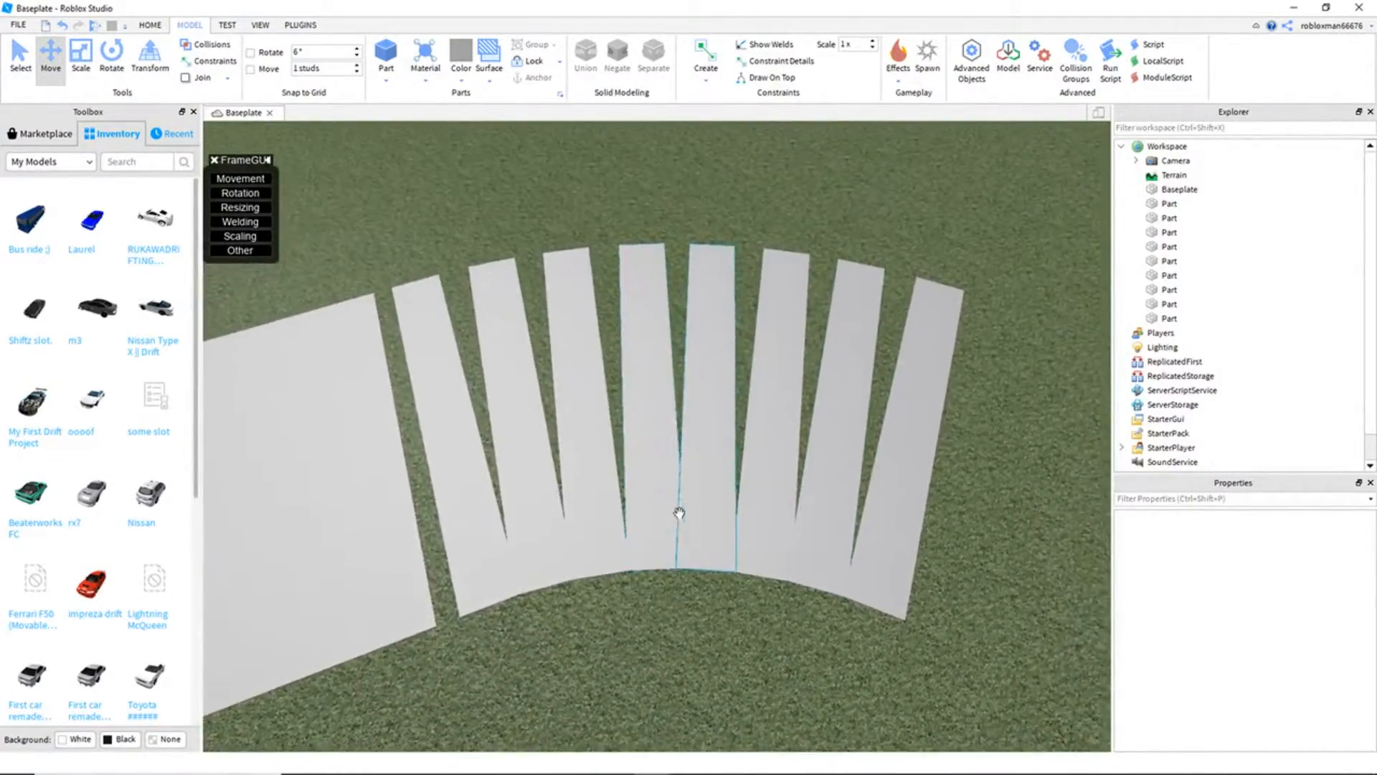
Step: Reselect the four copied strips and fine-tune their rotation and position to smooth the curve's inner edge
{"action": "left_click", "coordinate": [701, 453]}
{"action": "left_click", "coordinate": [789, 477], "text": "ctrl"}
{"action": "key", "text": "ctrl+4"}
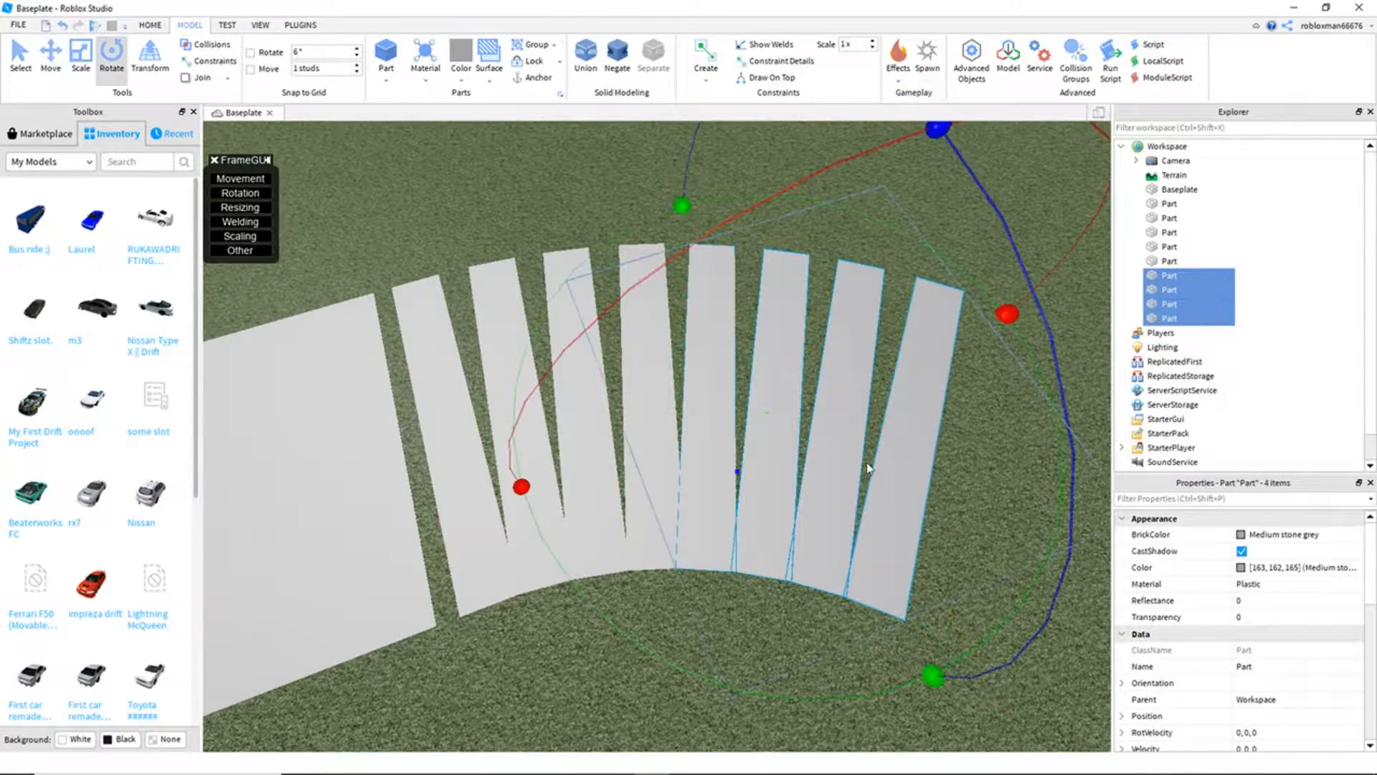
{"action": "right_click_drag", "start_coordinate": [869, 477], "coordinate": [828, 518]}
{"action": "left_click_drag", "start_coordinate": [856, 413], "coordinate": [858, 426]}
{"action": "key", "text": "ctrl+2"}
{"action": "right_click_drag", "start_coordinate": [590, 457], "coordinate": [764, 375]}
{"action": "left_click_drag", "start_coordinate": [789, 341], "coordinate": [798, 375]}
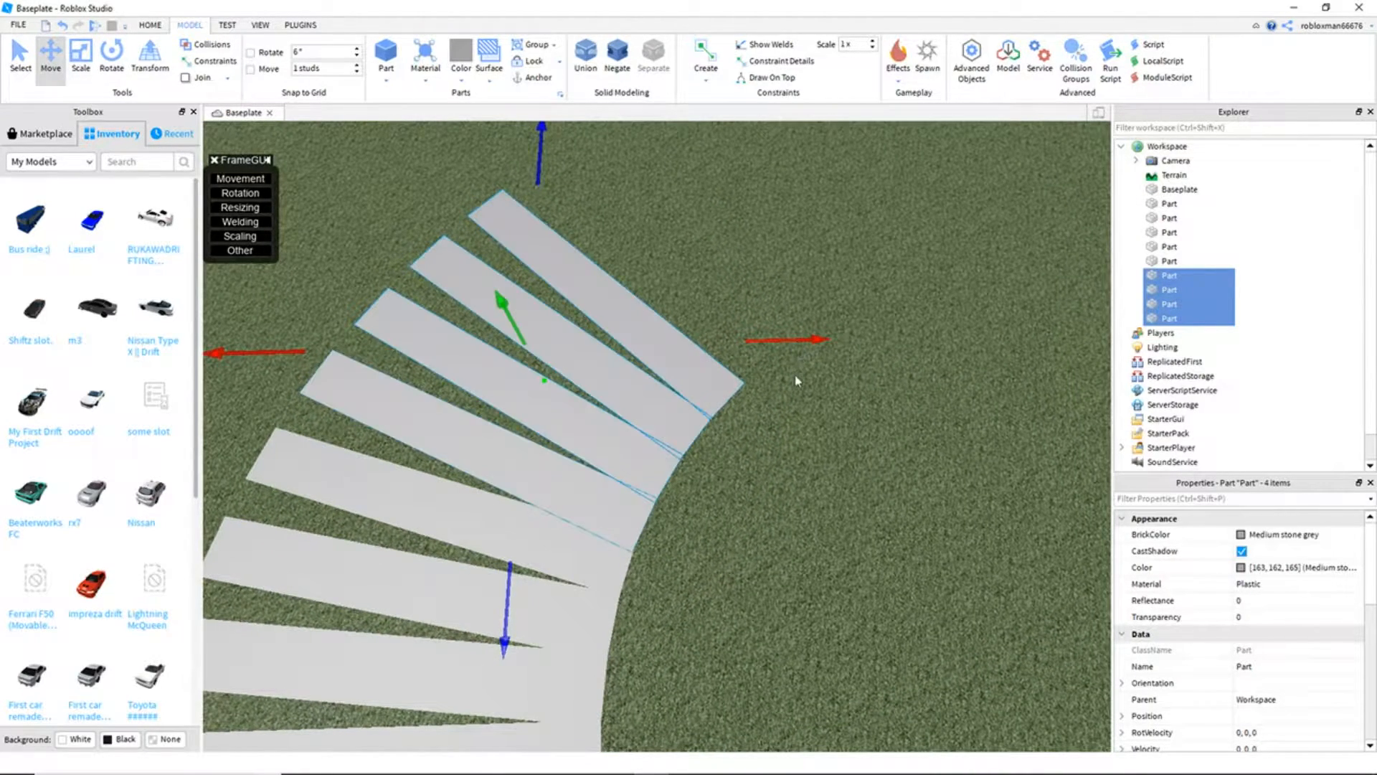
{"action": "left_click", "coordinate": [812, 568]}
{"action": "right_click_drag", "start_coordinate": [811, 568], "coordinate": [694, 526]}
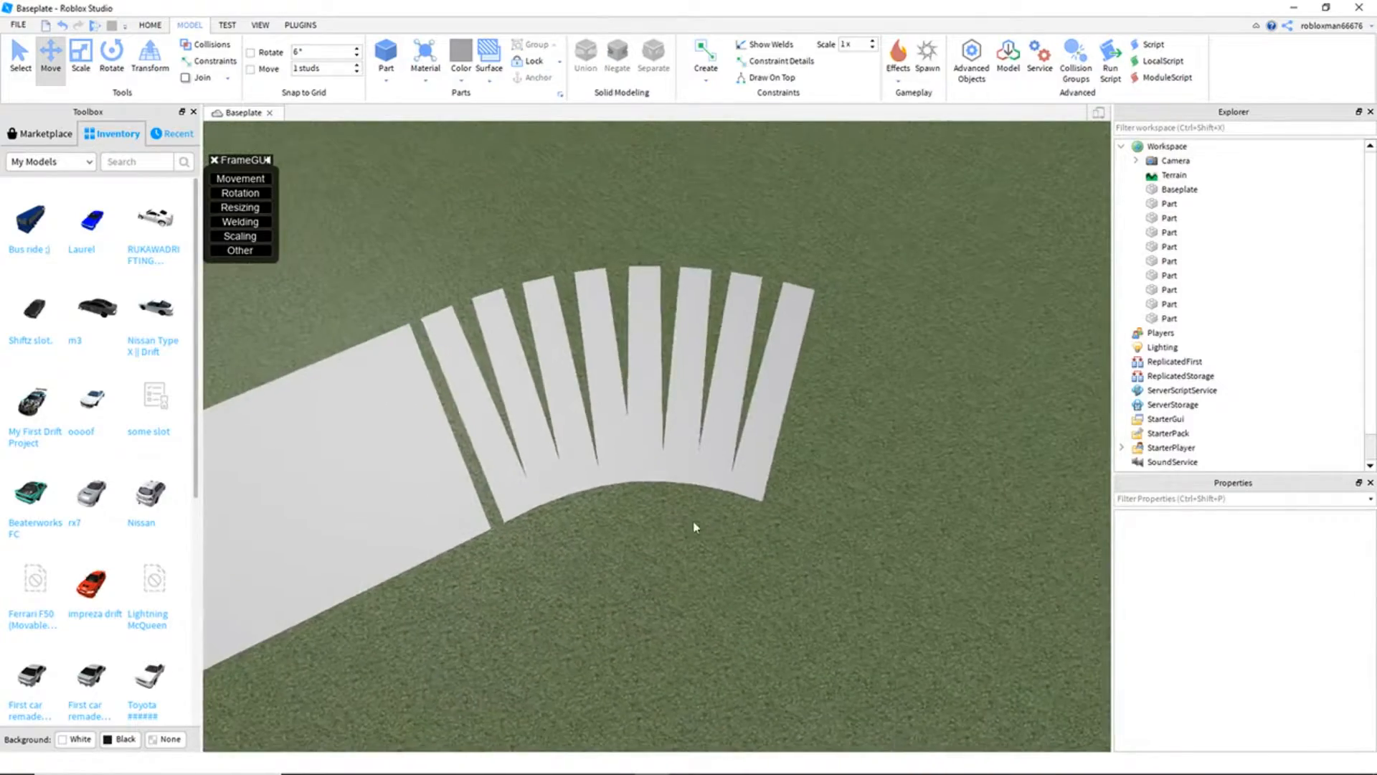
Step: Select all eight narrow strips, duplicate them together and move the copies outward beyond the curve's end
{"action": "scroll", "coordinate": [694, 526], "scroll_direction": "up", "scroll_amount": 5}
{"action": "right_click_drag", "start_coordinate": [482, 601], "coordinate": [627, 691]}
{"action": "scroll", "coordinate": [627, 692], "scroll_direction": "down", "scroll_amount": 3}
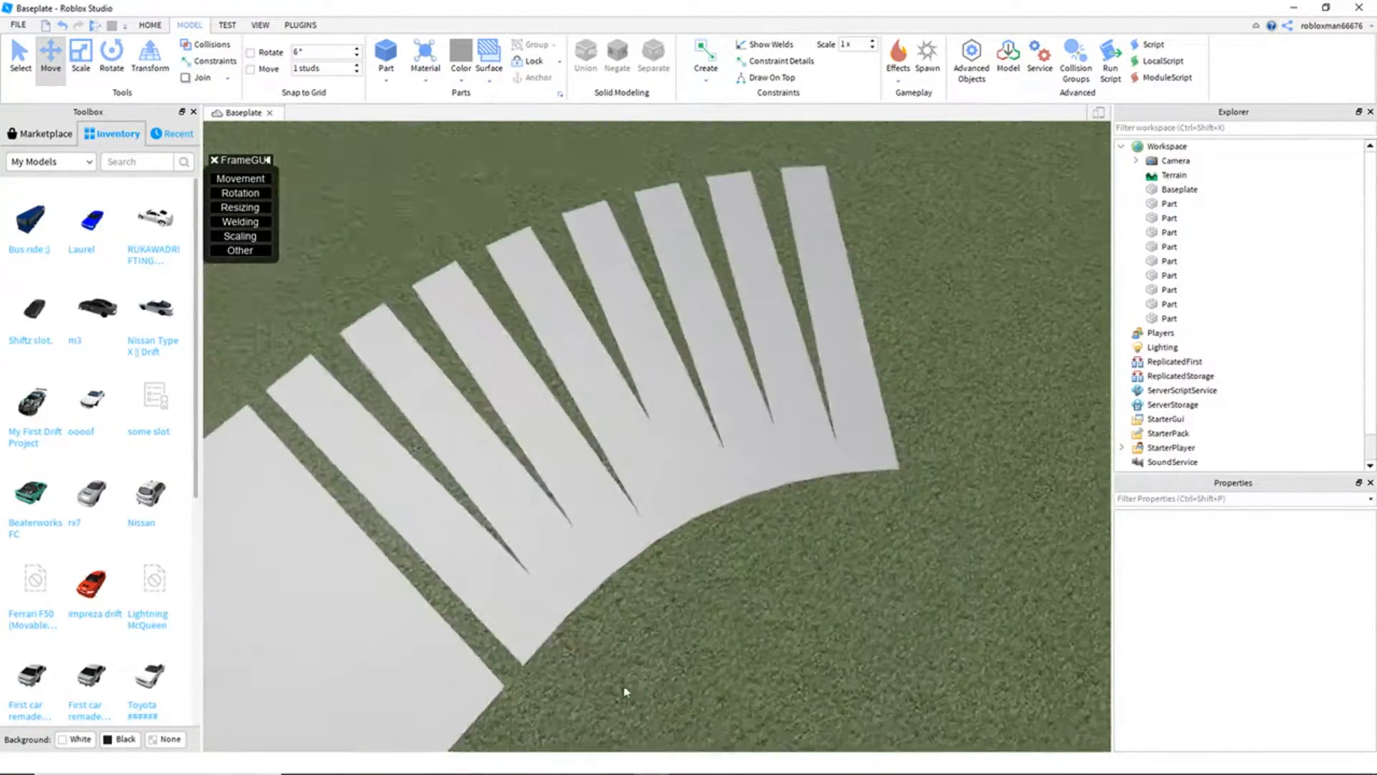
{"action": "left_click", "coordinate": [607, 538], "text": "ctrl"}
{"action": "left_click", "coordinate": [645, 508], "text": "ctrl"}
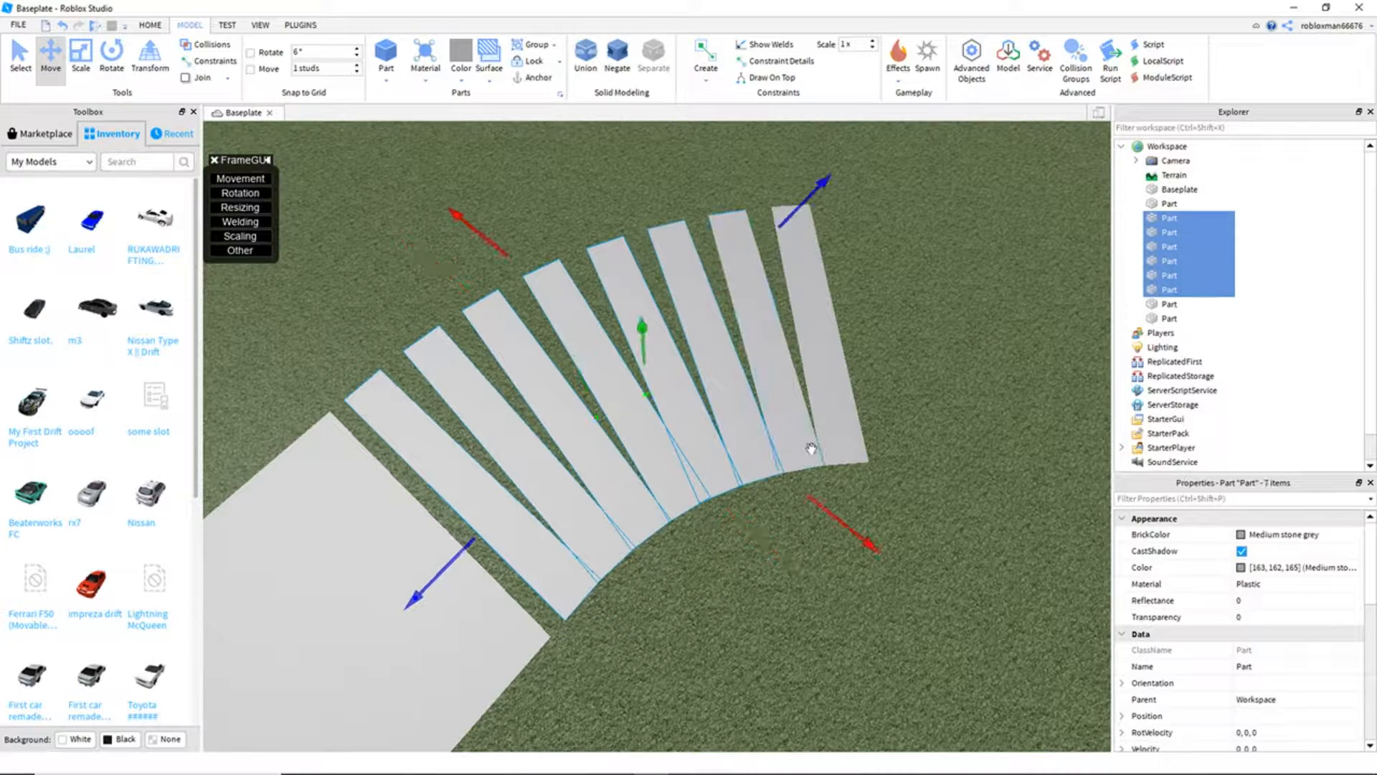
{"action": "key", "text": "ctrl+d"}
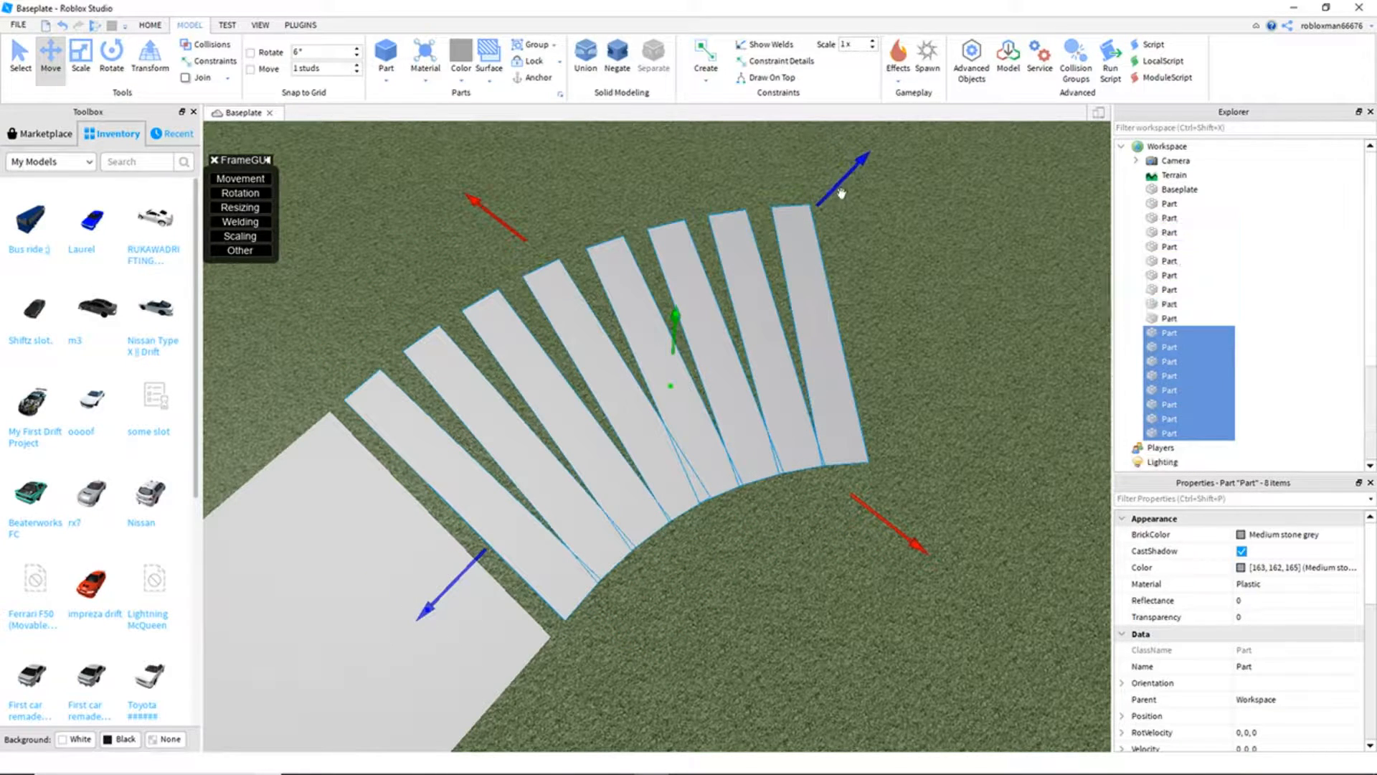
{"action": "left_click_drag", "start_coordinate": [841, 196], "coordinate": [1024, 157]}
Step: Rotate the eight copied strips to follow the bend and move them beside the curve's end
{"action": "key", "text": "d"}
{"action": "key", "text": "ctrl+4"}
{"action": "left_click_drag", "start_coordinate": [849, 450], "coordinate": [674, 543]}
{"action": "key", "text": "ctrl+2"}
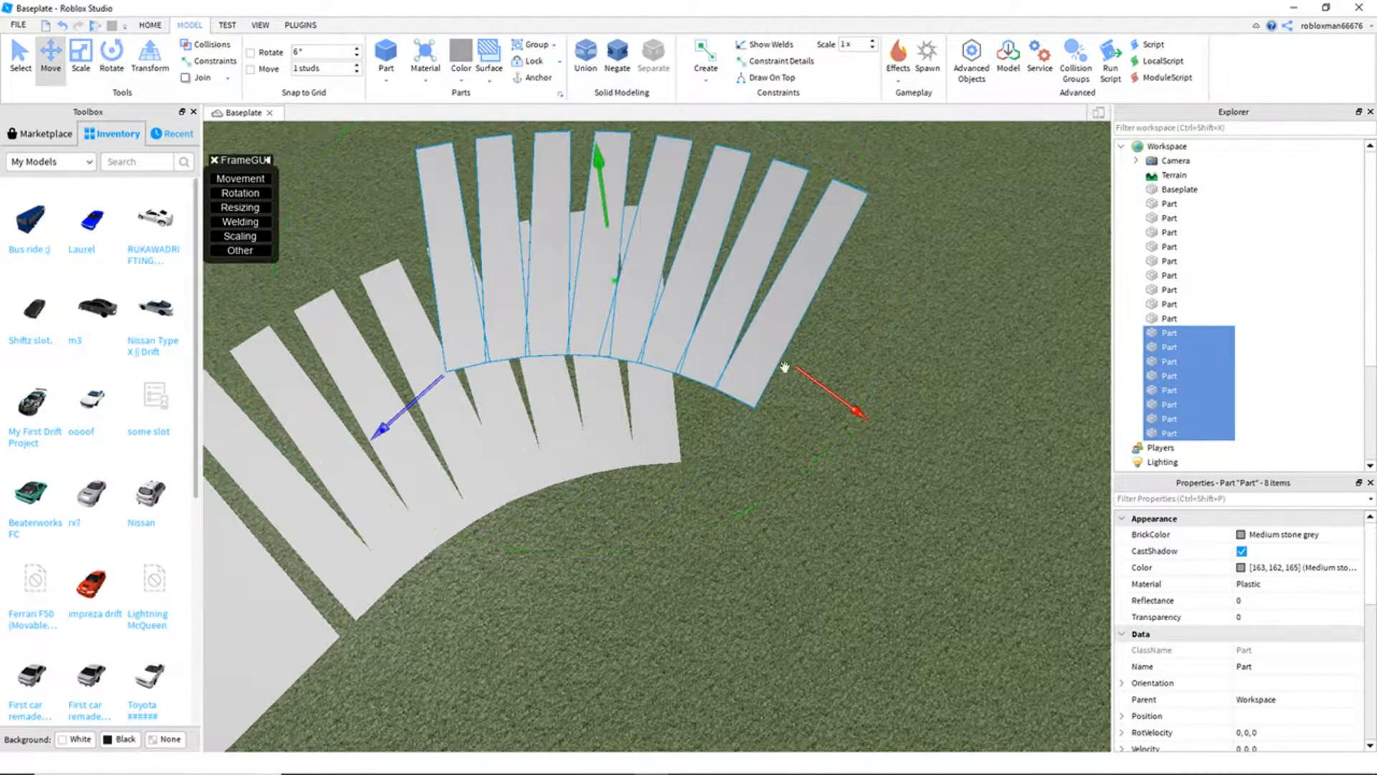
{"action": "left_click_drag", "start_coordinate": [826, 384], "coordinate": [1031, 493]}
{"action": "key", "text": "s"}
{"action": "right_click_drag", "start_coordinate": [879, 423], "coordinate": [876, 411]}
{"action": "left_click_drag", "start_coordinate": [770, 307], "coordinate": [844, 330]}
{"action": "left_click_drag", "start_coordinate": [877, 521], "coordinate": [901, 522]}
Step: Rotate the eight copied strips further and move them closer to the inner edge of the existing curve
{"action": "key", "text": "ctrl+4"}
{"action": "left_click_drag", "start_coordinate": [928, 568], "coordinate": [891, 628]}
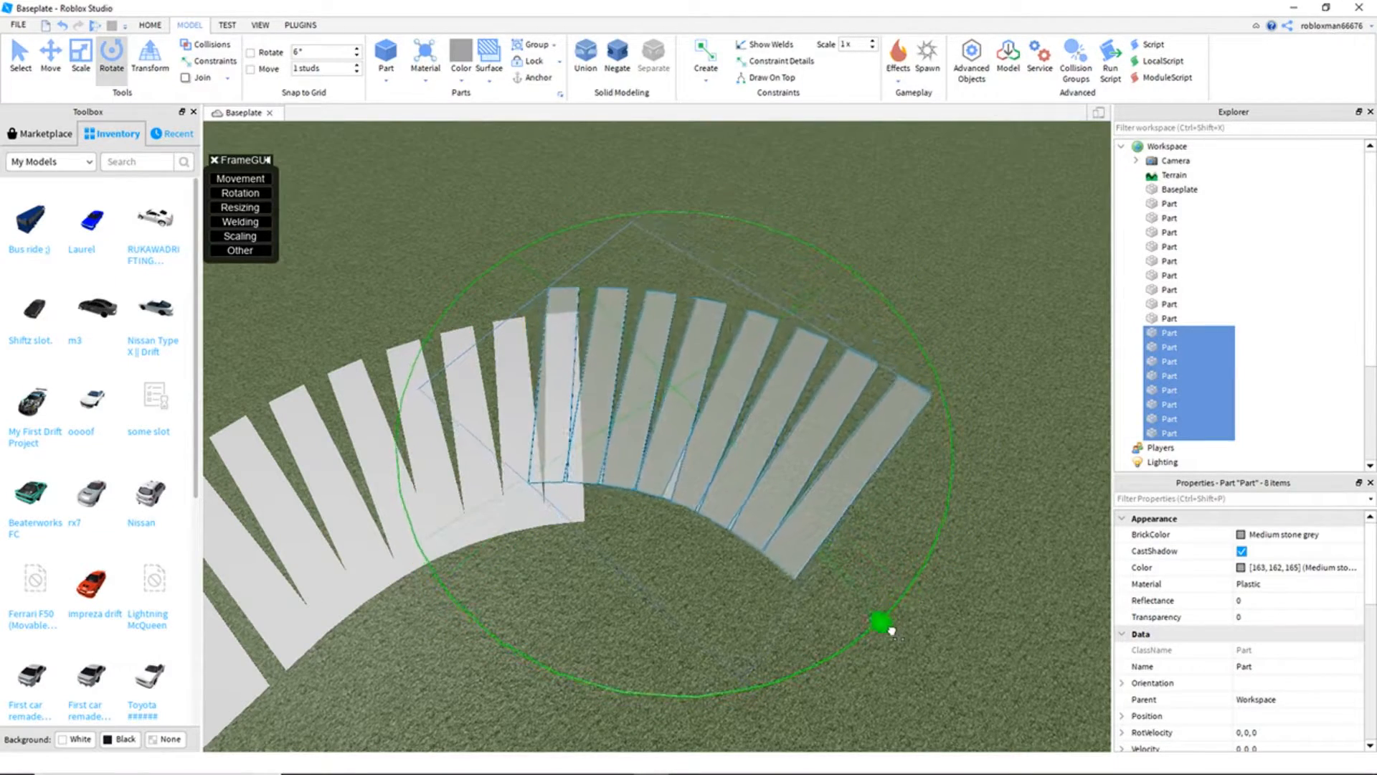
{"action": "key", "text": "a"}
{"action": "key", "text": "ctrl+2"}
{"action": "right_click_drag", "start_coordinate": [587, 329], "coordinate": [618, 394]}
{"action": "scroll", "coordinate": [618, 394], "scroll_direction": "down", "scroll_amount": 2}
{"action": "scroll", "coordinate": [609, 430], "scroll_direction": "up", "scroll_amount": 2}
{"action": "scroll", "coordinate": [604, 453], "scroll_direction": "up", "scroll_amount": 1}
{"action": "left_click_drag", "start_coordinate": [600, 464], "coordinate": [608, 463]}
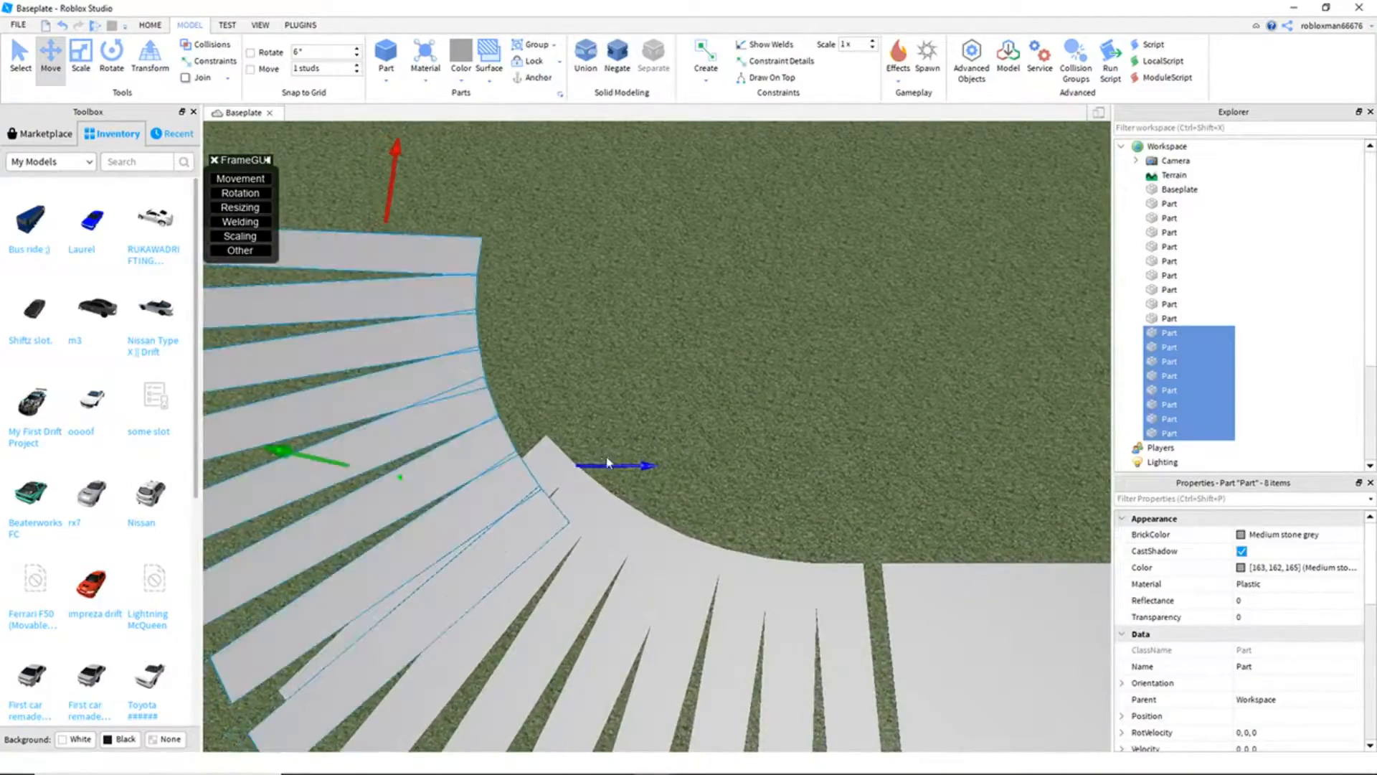
Step: Fine-tune the position and rotation of the eight copied strips until they continue the curve without a break
{"action": "right_click_drag", "start_coordinate": [608, 461], "coordinate": [519, 443]}
{"action": "scroll", "coordinate": [519, 443], "scroll_direction": "down", "scroll_amount": 1}
{"action": "left_click_drag", "start_coordinate": [798, 134], "coordinate": [805, 130]}
{"action": "key", "text": "ctrl+4"}
{"action": "left_click_drag", "start_coordinate": [797, 245], "coordinate": [805, 256]}
{"action": "key", "text": "ctrl+2"}
{"action": "left_click_drag", "start_coordinate": [769, 479], "coordinate": [765, 475]}
{"action": "left_click", "coordinate": [818, 438]}
Step: Duplicate ten strips at the curve's end and rotate the copies about the vertical axis in the bend's direction
{"action": "right_click_drag", "start_coordinate": [818, 438], "coordinate": [566, 277]}
{"action": "key", "text": "ctrl+d"}
{"action": "key", "text": "ctrl+4"}
{"action": "left_click_drag", "start_coordinate": [739, 295], "coordinate": [837, 372]}
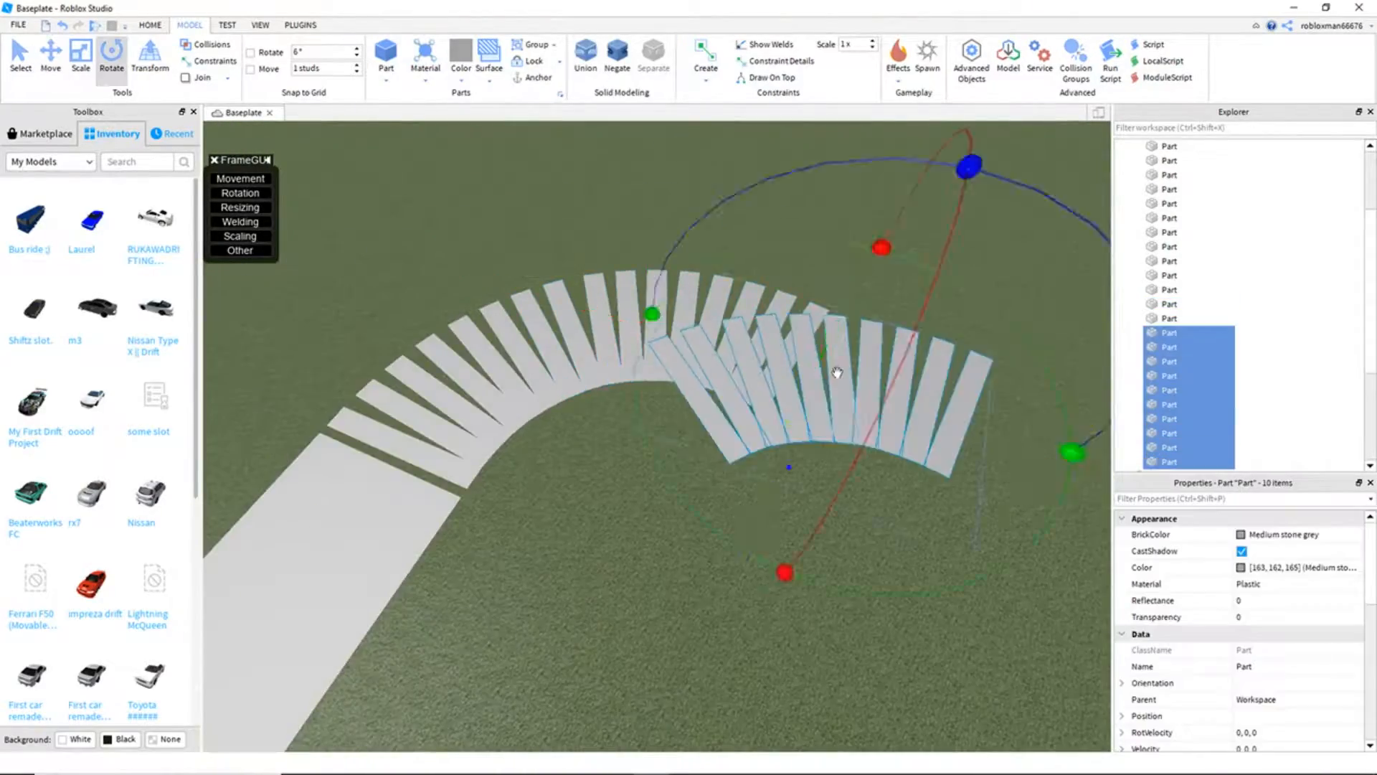
{"action": "left_click", "coordinate": [811, 488]}
{"action": "right_click_drag", "start_coordinate": [810, 488], "coordinate": [710, 289]}
Step: Reselect the ten copied strips, rotate them further and move them until they join the curve's end
{"action": "left_click", "coordinate": [710, 290]}
{"action": "left_click", "coordinate": [600, 363], "text": "ctrl"}
{"action": "left_click", "coordinate": [580, 388], "text": "ctrl"}
{"action": "left_click_drag", "start_coordinate": [812, 220], "coordinate": [784, 359]}
{"action": "key", "text": "ctrl+2"}
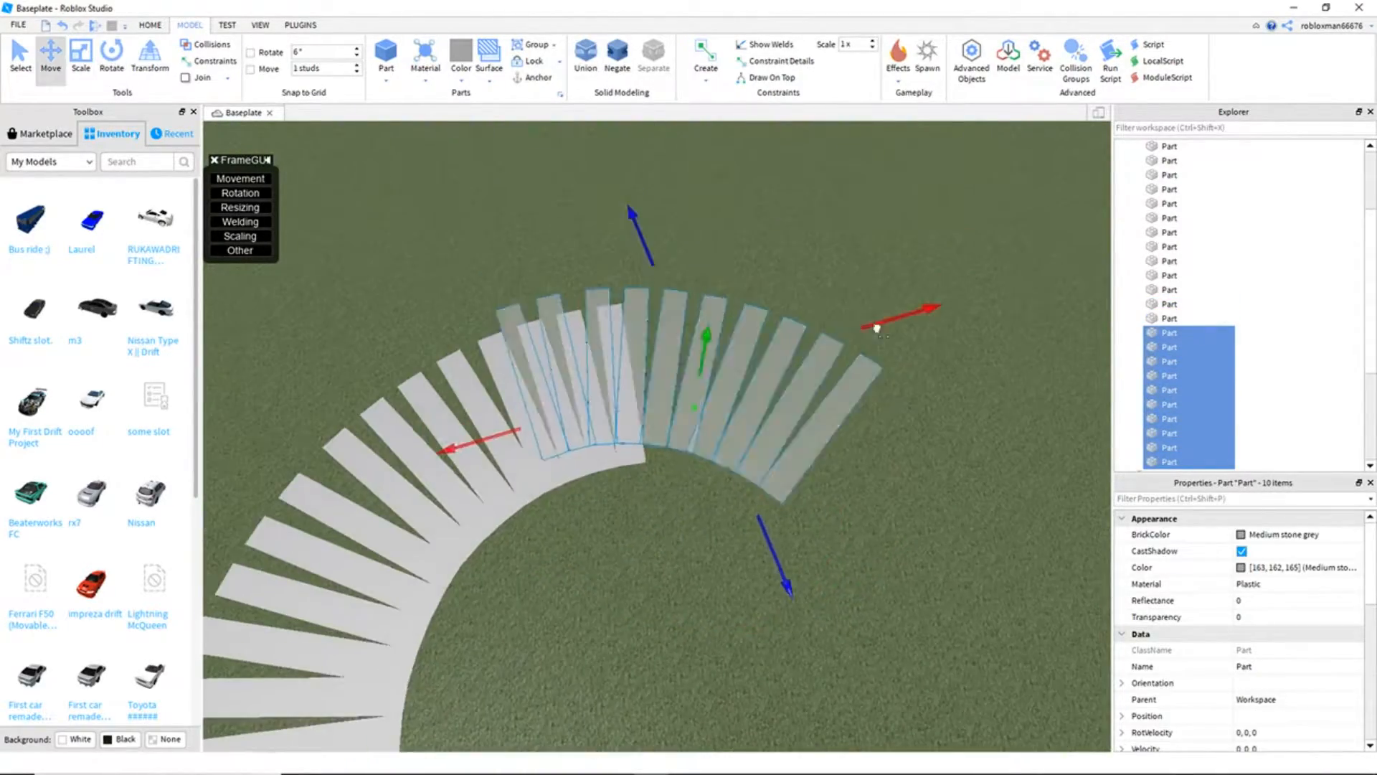
{"action": "right_click_drag", "start_coordinate": [870, 323], "coordinate": [674, 459]}
{"action": "key", "text": "ctrl+4"}
{"action": "left_click_drag", "start_coordinate": [674, 622], "coordinate": [657, 628]}
{"action": "key", "text": "ctrl+2"}
{"action": "left_click_drag", "start_coordinate": [754, 311], "coordinate": [779, 300]}
{"action": "left_click", "coordinate": [798, 458]}
Step: Select the five strips at the far end of the curve and delete them
{"action": "right_click_drag", "start_coordinate": [798, 458], "coordinate": [794, 461]}
{"action": "scroll", "coordinate": [636, 405], "scroll_direction": "down", "scroll_amount": 2}
{"action": "right_click_drag", "start_coordinate": [599, 442], "coordinate": [566, 402]}
{"action": "left_click_drag", "start_coordinate": [537, 336], "coordinate": [759, 500]}
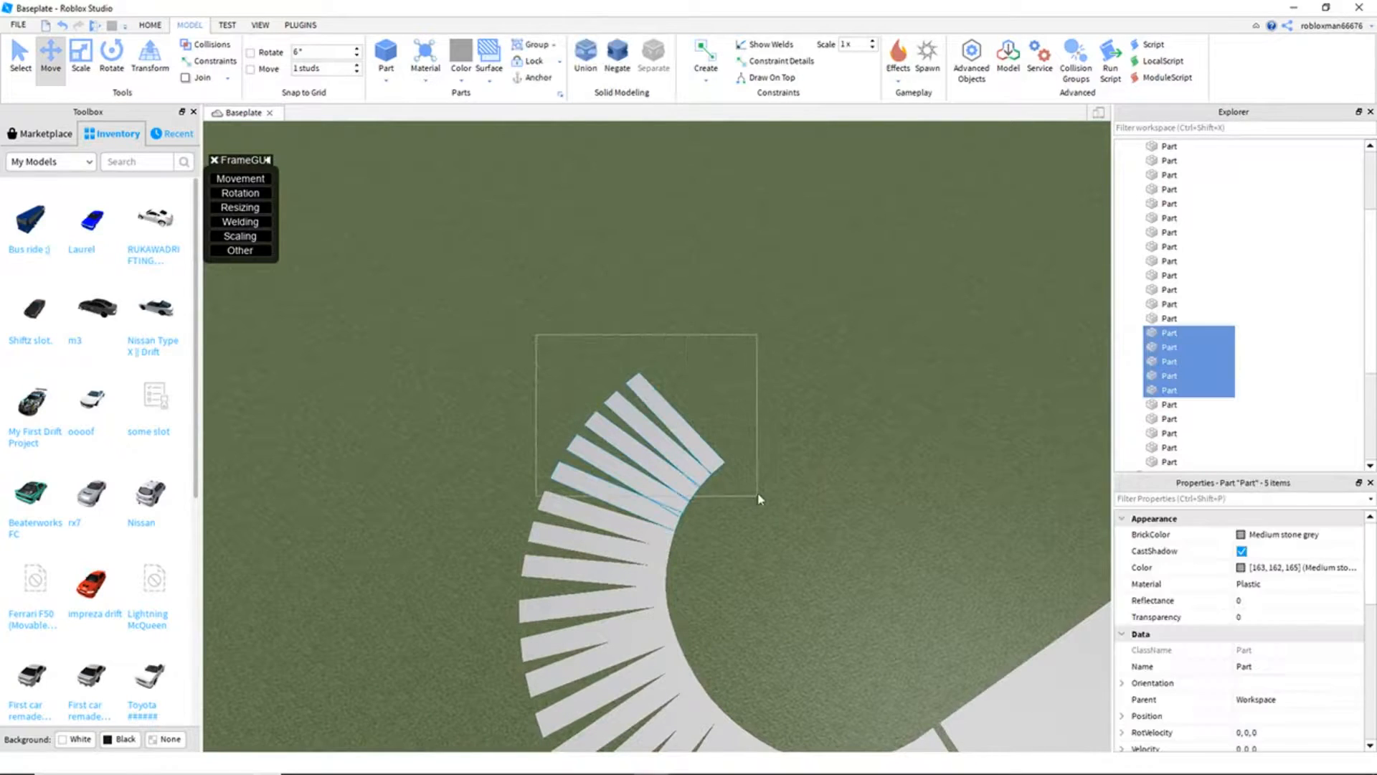
{"action": "key", "text": "Delete"}
Step: Place a copy of the curve's end strip far ahead, and stretch the original strip into a straight road nearly reaching it
{"action": "right_click_drag", "start_coordinate": [746, 480], "coordinate": [748, 482]}
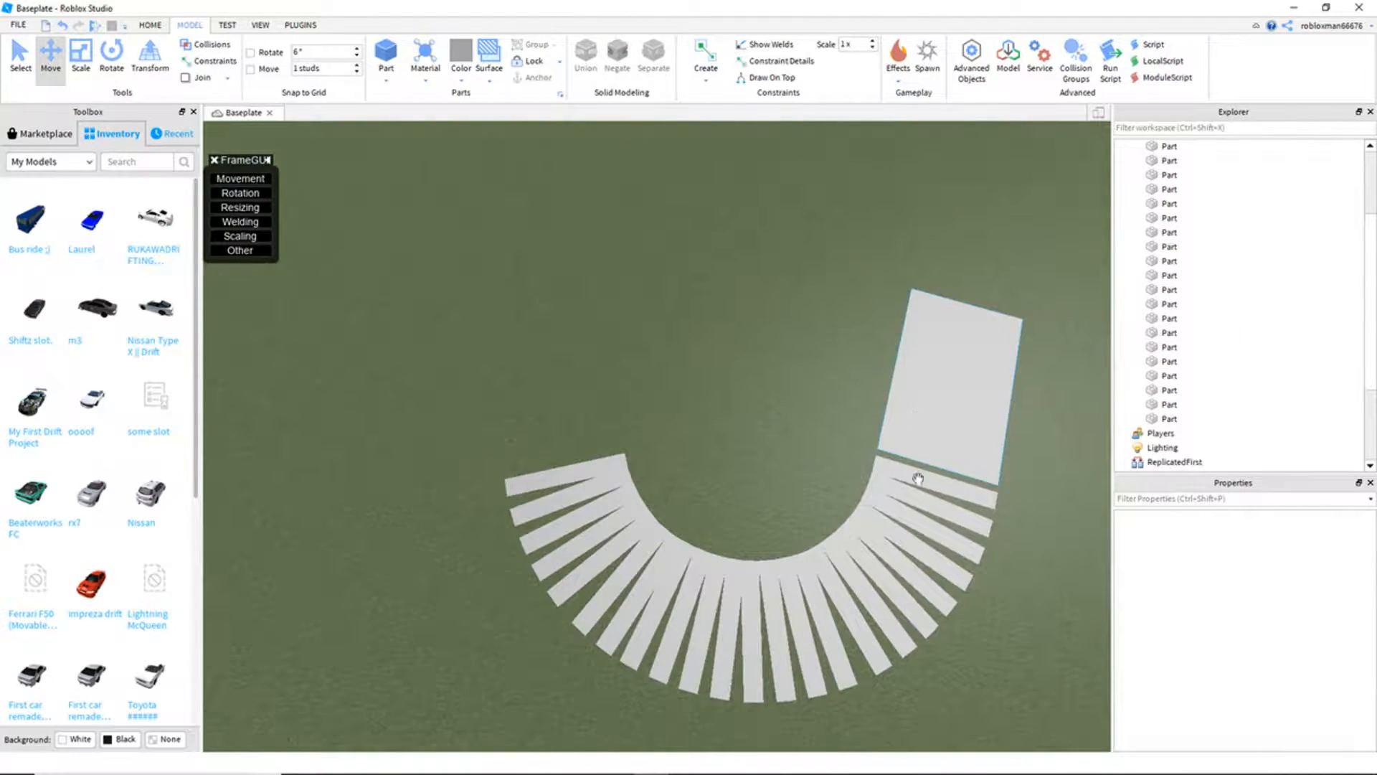
{"action": "left_click", "coordinate": [615, 467]}
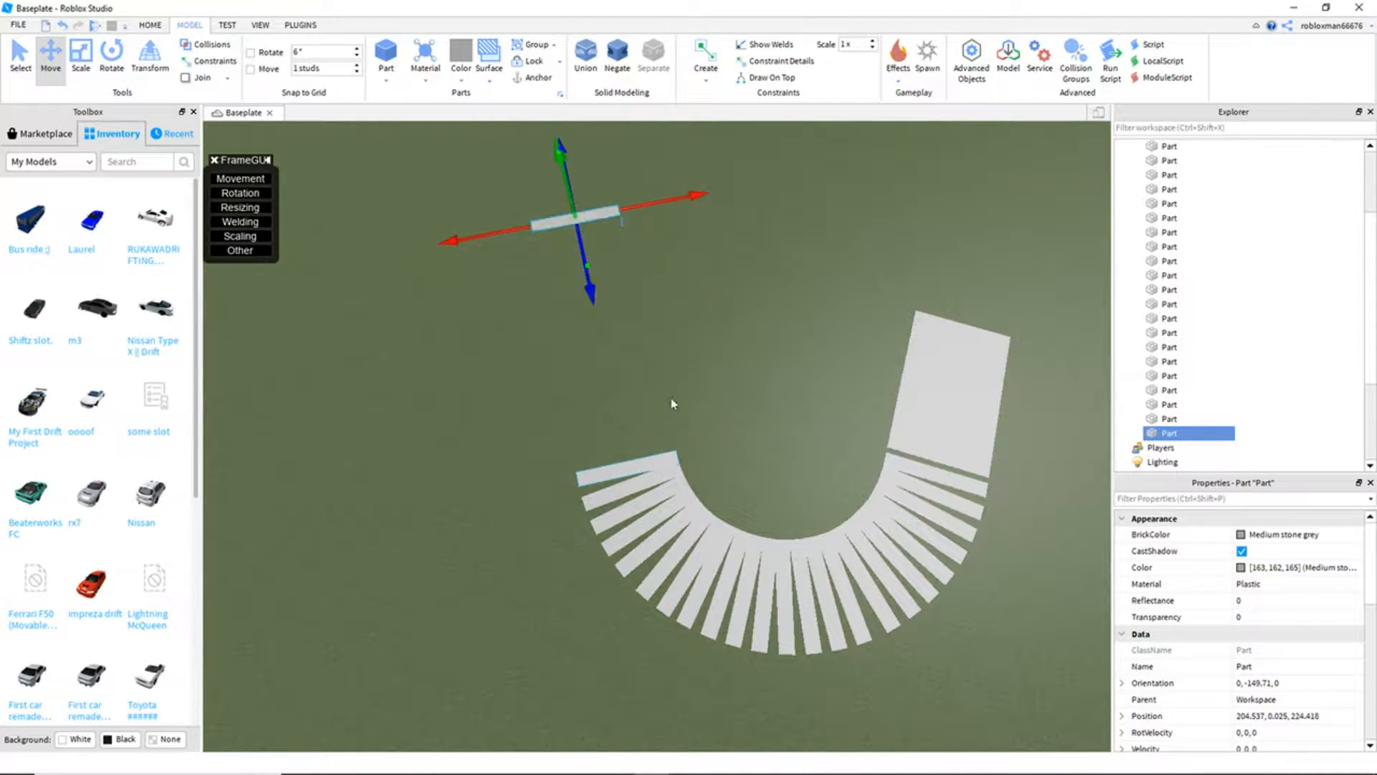
{"action": "left_click", "coordinate": [634, 460]}
{"action": "right_click_drag", "start_coordinate": [634, 430], "coordinate": [634, 429]}
{"action": "key", "text": "w"}
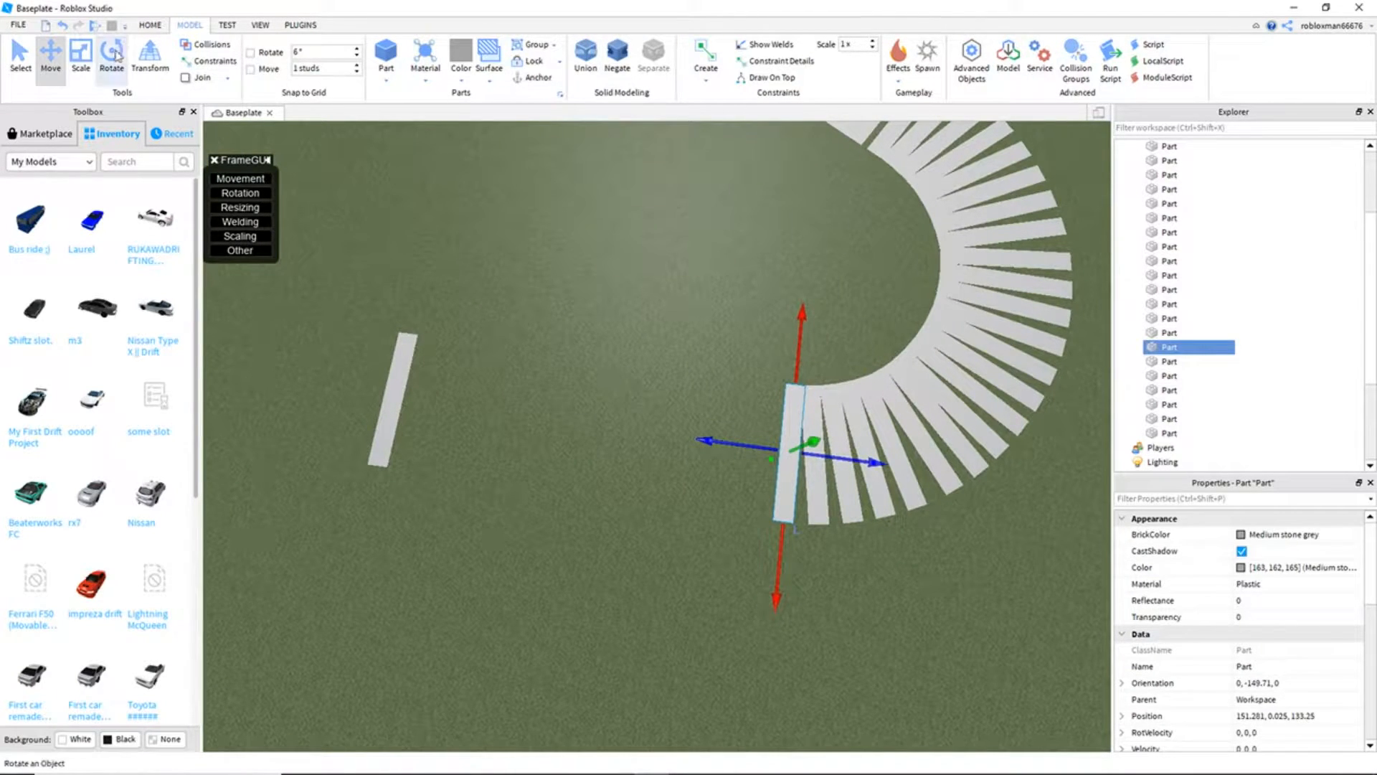
{"action": "left_click_drag", "start_coordinate": [763, 451], "coordinate": [511, 438]}
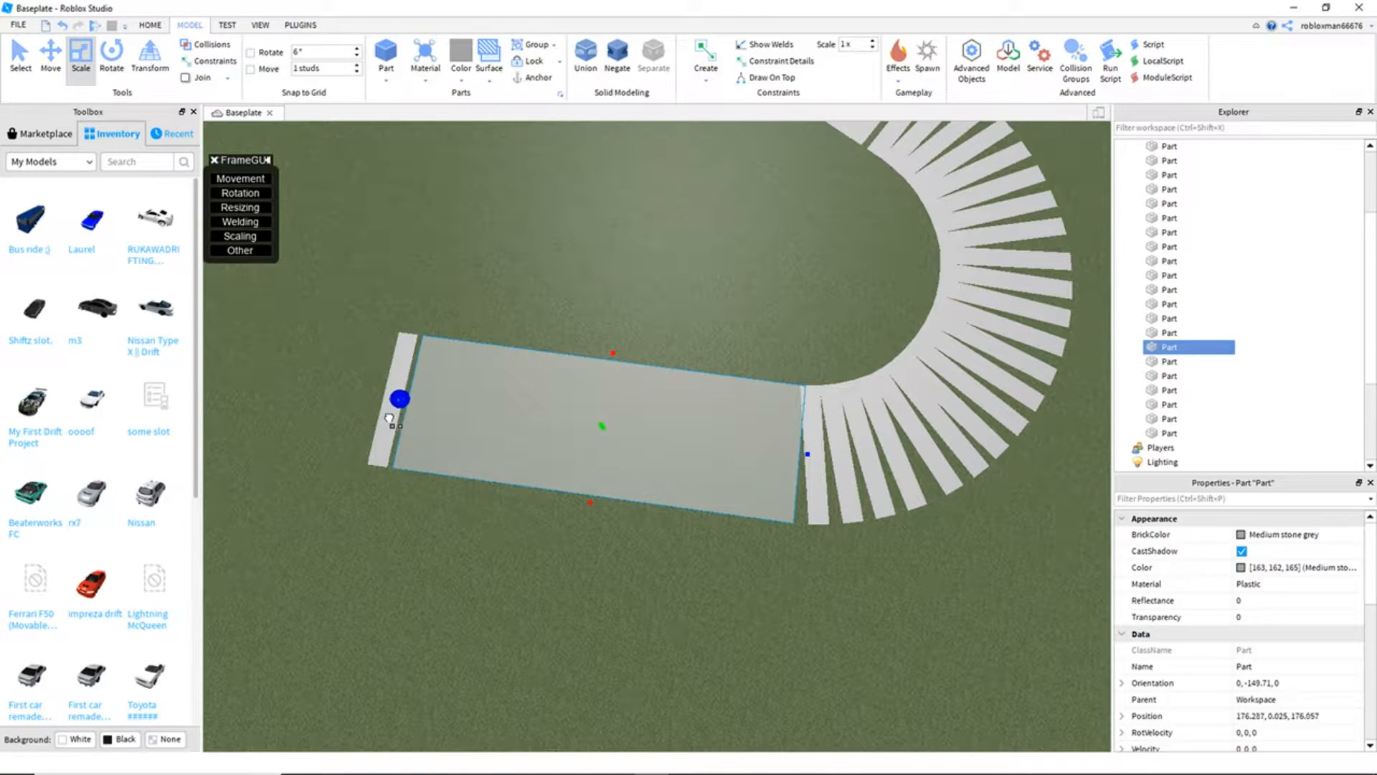
{"action": "left_click_drag", "start_coordinate": [391, 418], "coordinate": [391, 418]}
{"action": "left_click", "coordinate": [559, 295]}
Step: Examine the U-shaped curve and both straight road sections from several angles, including the gaps between the strips
{"action": "right_click_drag", "start_coordinate": [566, 285], "coordinate": [624, 332]}
{"action": "key", "text": "a"}
{"action": "key", "text": "w"}
{"action": "key", "text": "s"}
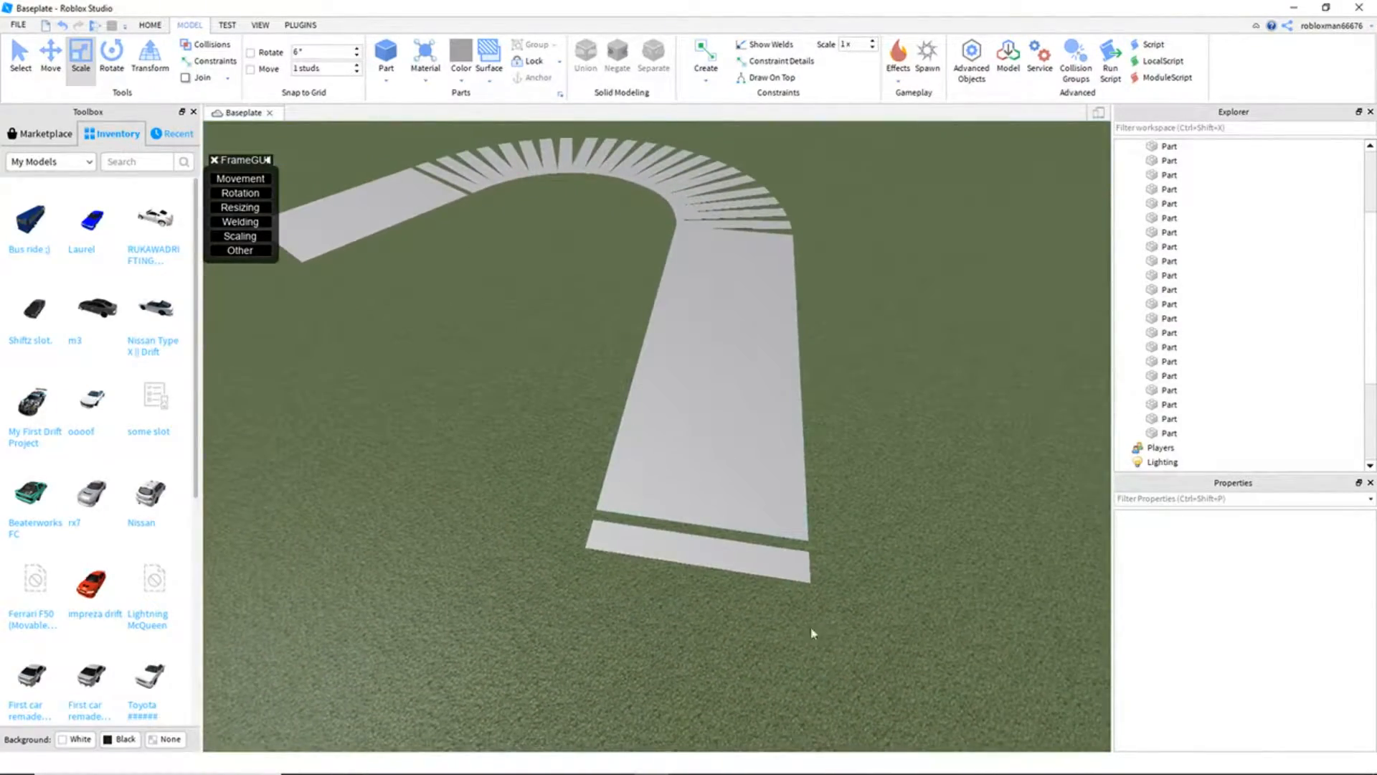
{"action": "key", "text": "a"}
{"action": "right_click_drag", "start_coordinate": [627, 550], "coordinate": [627, 550]}
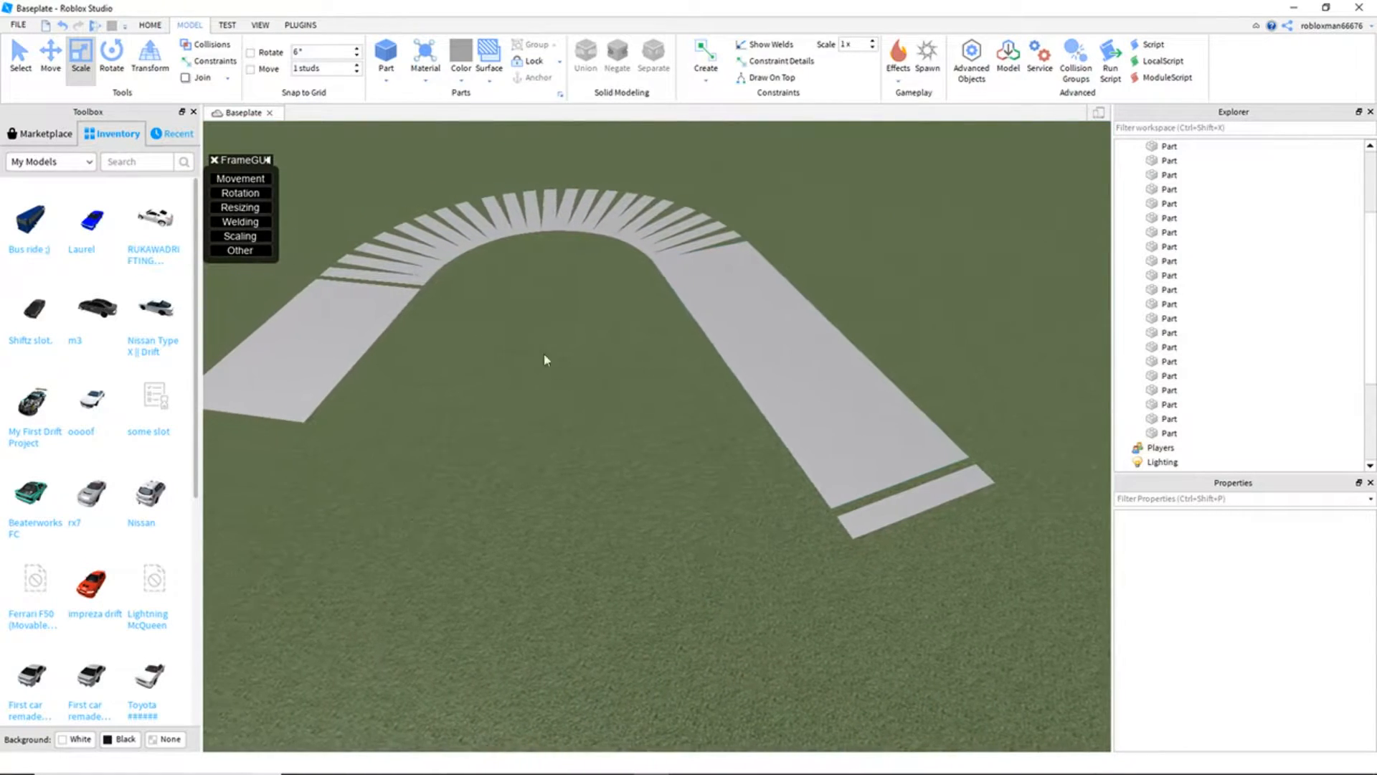
{"action": "right_click_drag", "start_coordinate": [637, 421], "coordinate": [632, 420]}
{"action": "key", "text": "w"}
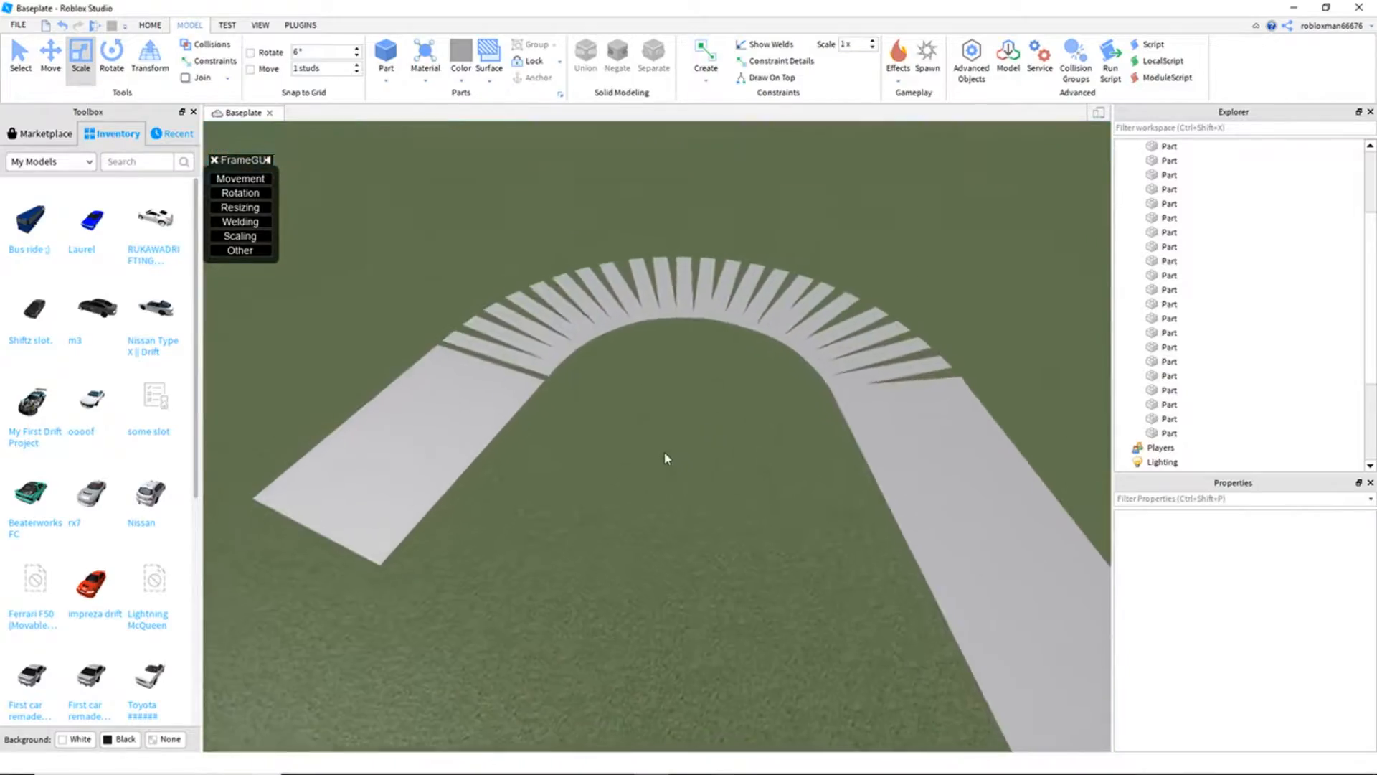
{"action": "key", "text": "w"}
{"action": "right_click_drag", "start_coordinate": [665, 457], "coordinate": [664, 452]}
{"action": "right_click_drag", "start_coordinate": [523, 375], "coordinate": [523, 375]}
{"action": "right_click_drag", "start_coordinate": [818, 335], "coordinate": [806, 308]}
{"action": "right_click_drag", "start_coordinate": [778, 532], "coordinate": [778, 532]}
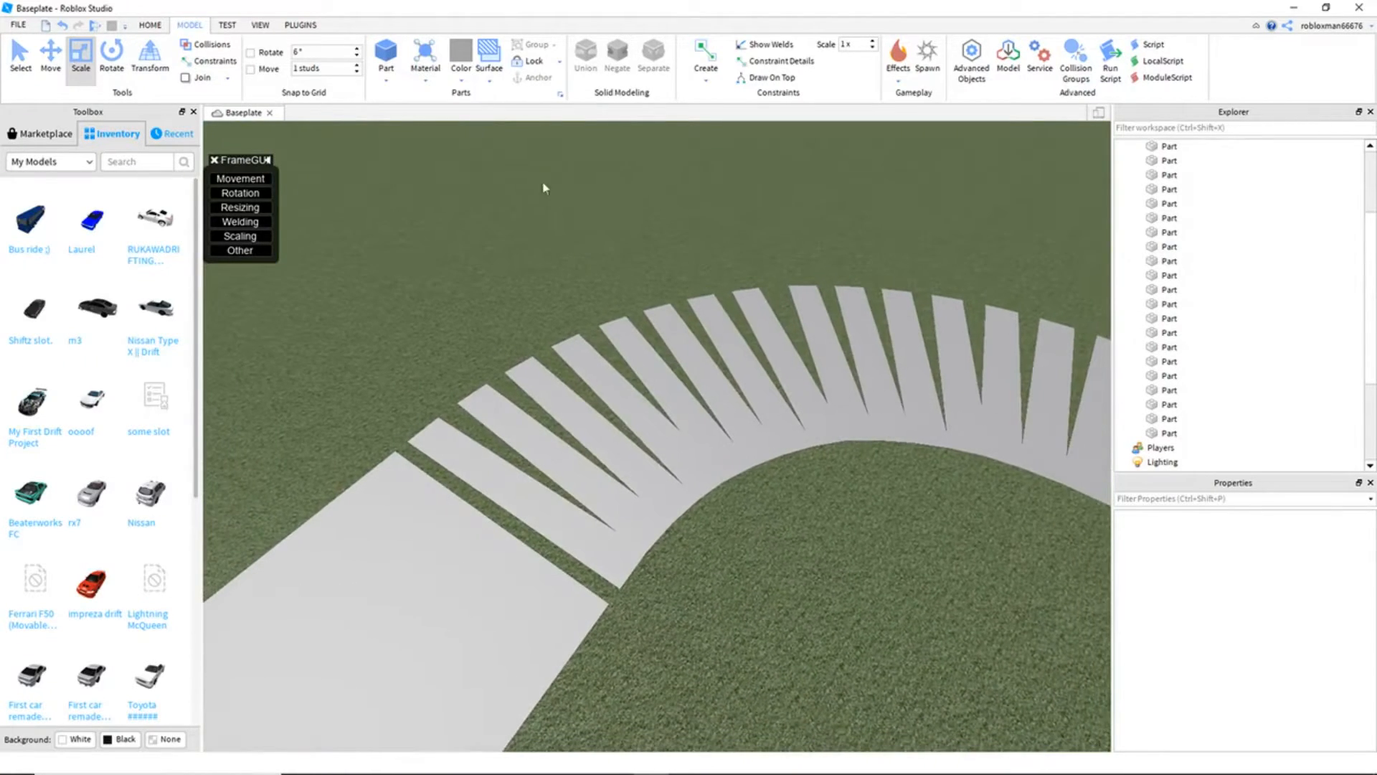
Step: Start the GapFill plugin and set its part thickness to Thinnest, ready at the gap beside the first straight road
{"action": "left_click", "coordinate": [300, 26]}
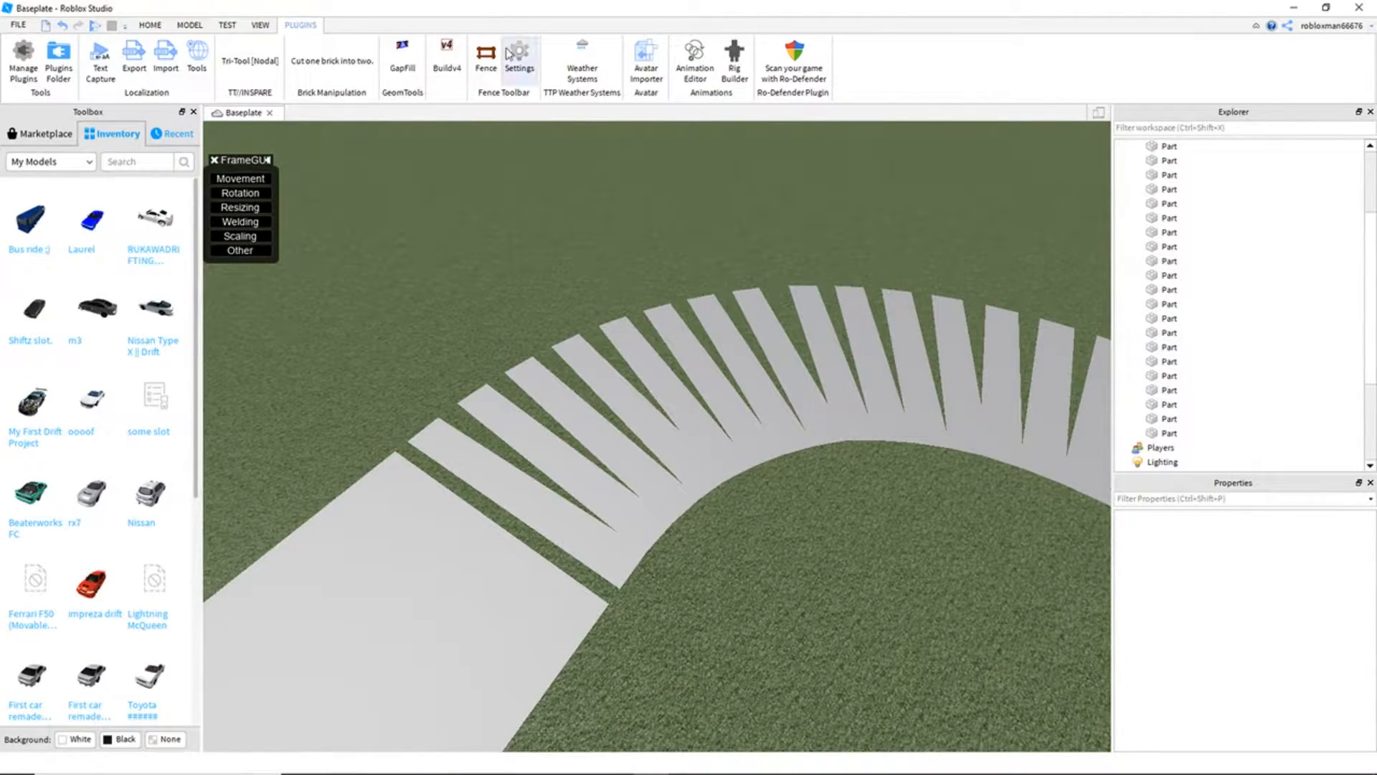
{"action": "left_click", "coordinate": [403, 58]}
{"action": "right_click_drag", "start_coordinate": [489, 175], "coordinate": [436, 149]}
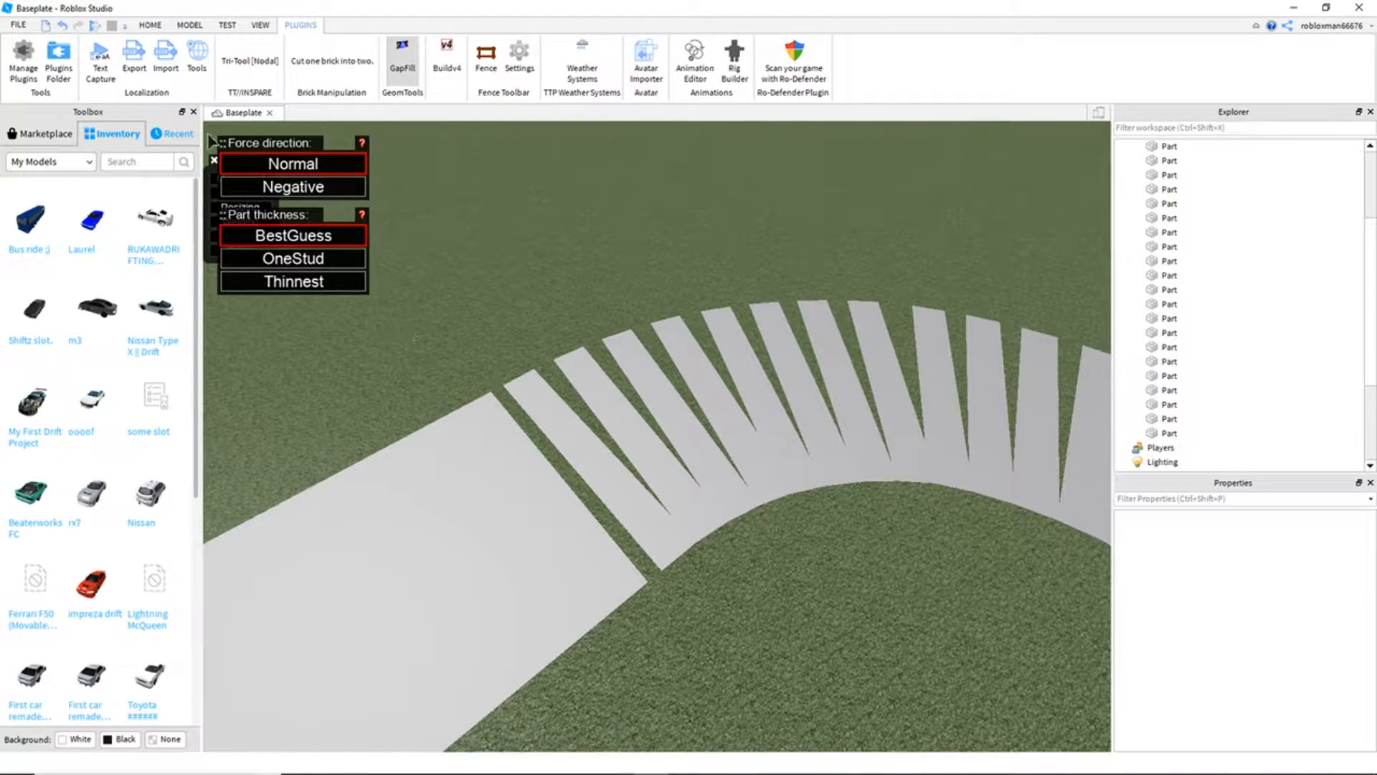
{"action": "left_click", "coordinate": [403, 65]}
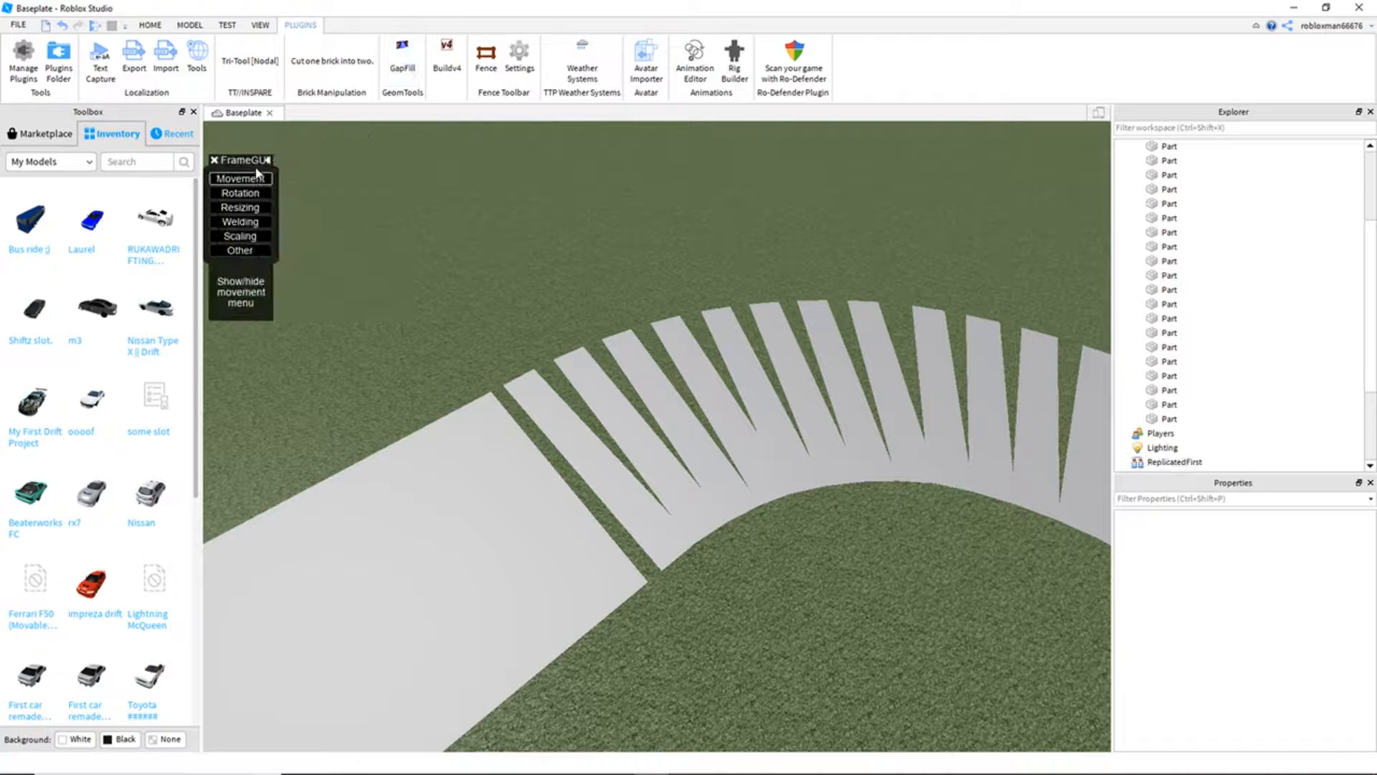
{"action": "left_click", "coordinate": [400, 71]}
{"action": "right_click_drag", "start_coordinate": [476, 215], "coordinate": [477, 215]}
{"action": "key", "text": "w"}
{"action": "key", "text": "a"}
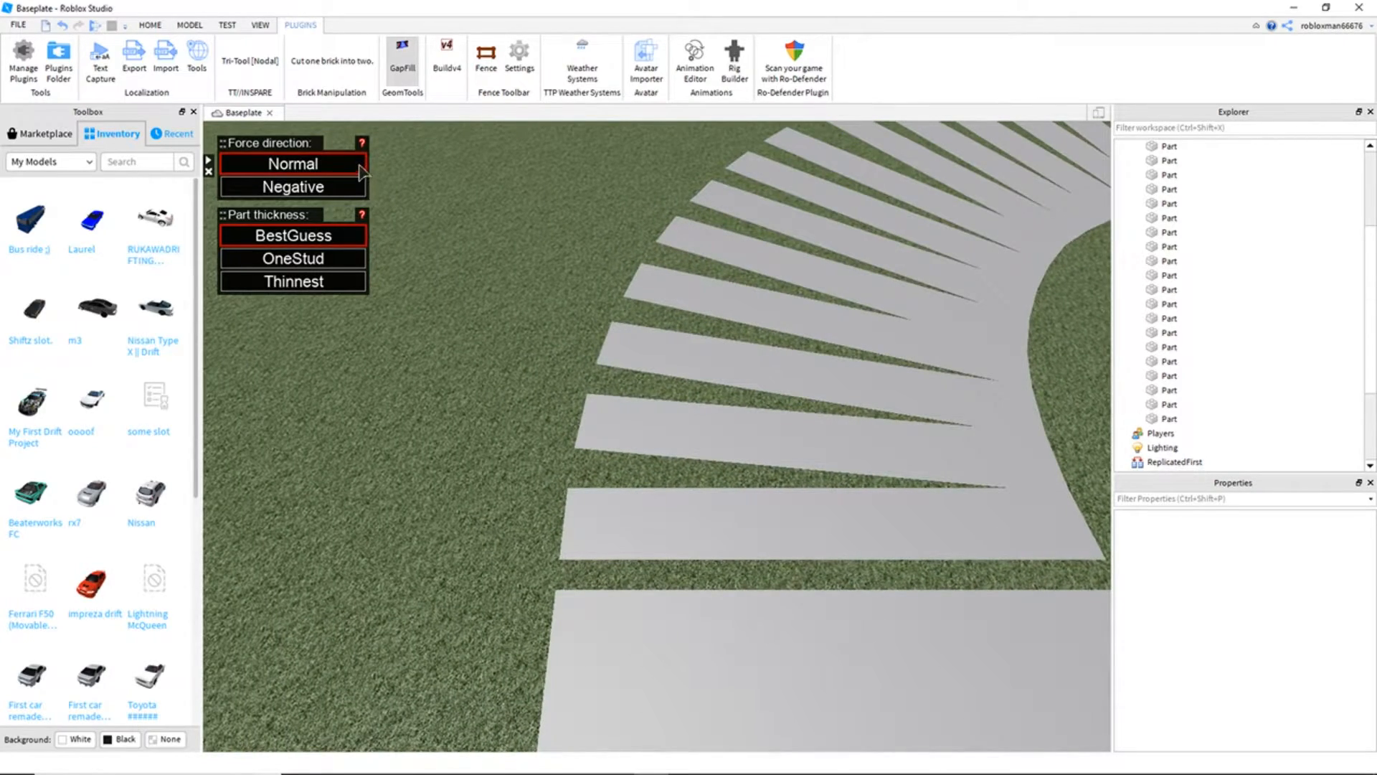
{"action": "left_click", "coordinate": [305, 281]}
{"action": "right_click_drag", "start_coordinate": [433, 317], "coordinate": [482, 305]}
{"action": "key", "text": "a"}
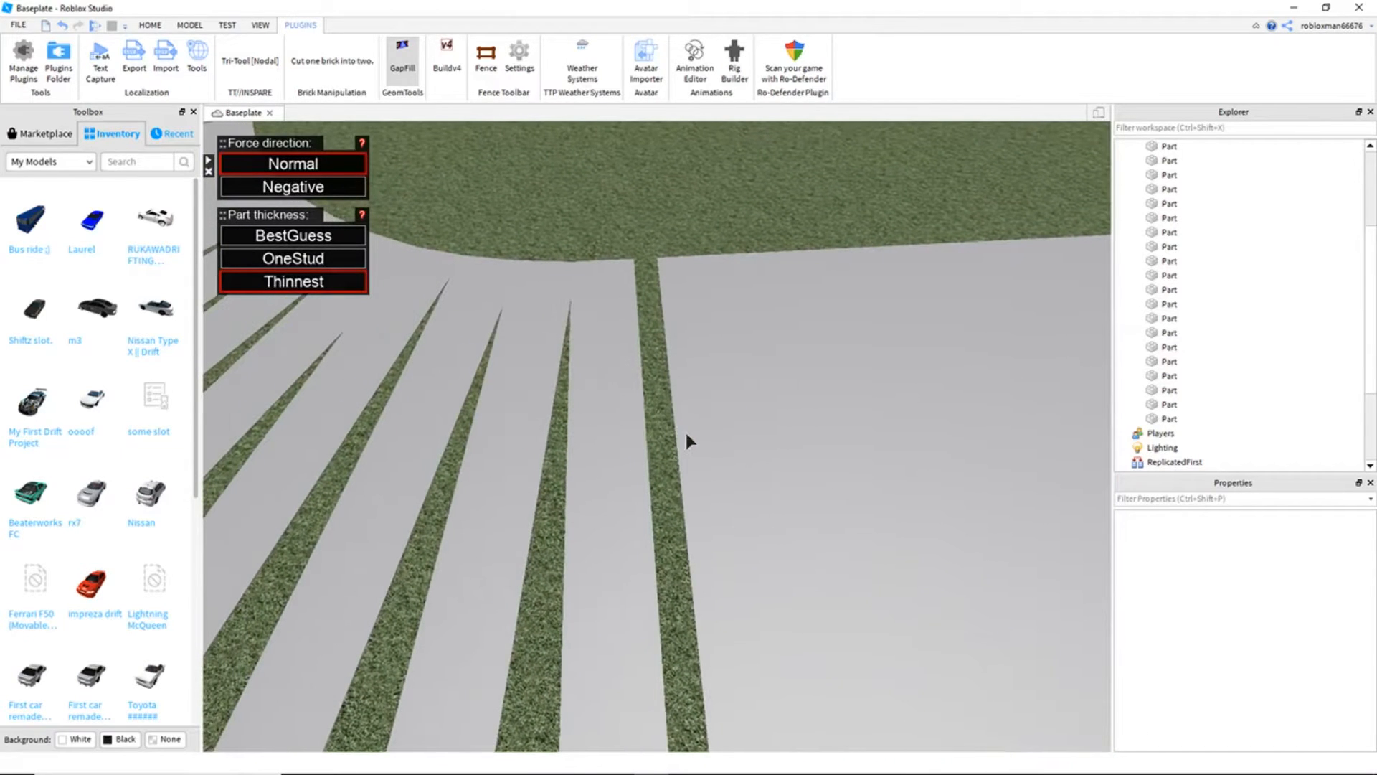
Step: Fill the gap between the first straight road and the curve, and the first wedge gap between the adjoining curve strips
{"action": "left_click", "coordinate": [613, 456]}
{"action": "right_click_drag", "start_coordinate": [604, 456], "coordinate": [604, 456]}
{"action": "key", "text": "a"}
{"action": "left_click", "coordinate": [650, 480]}
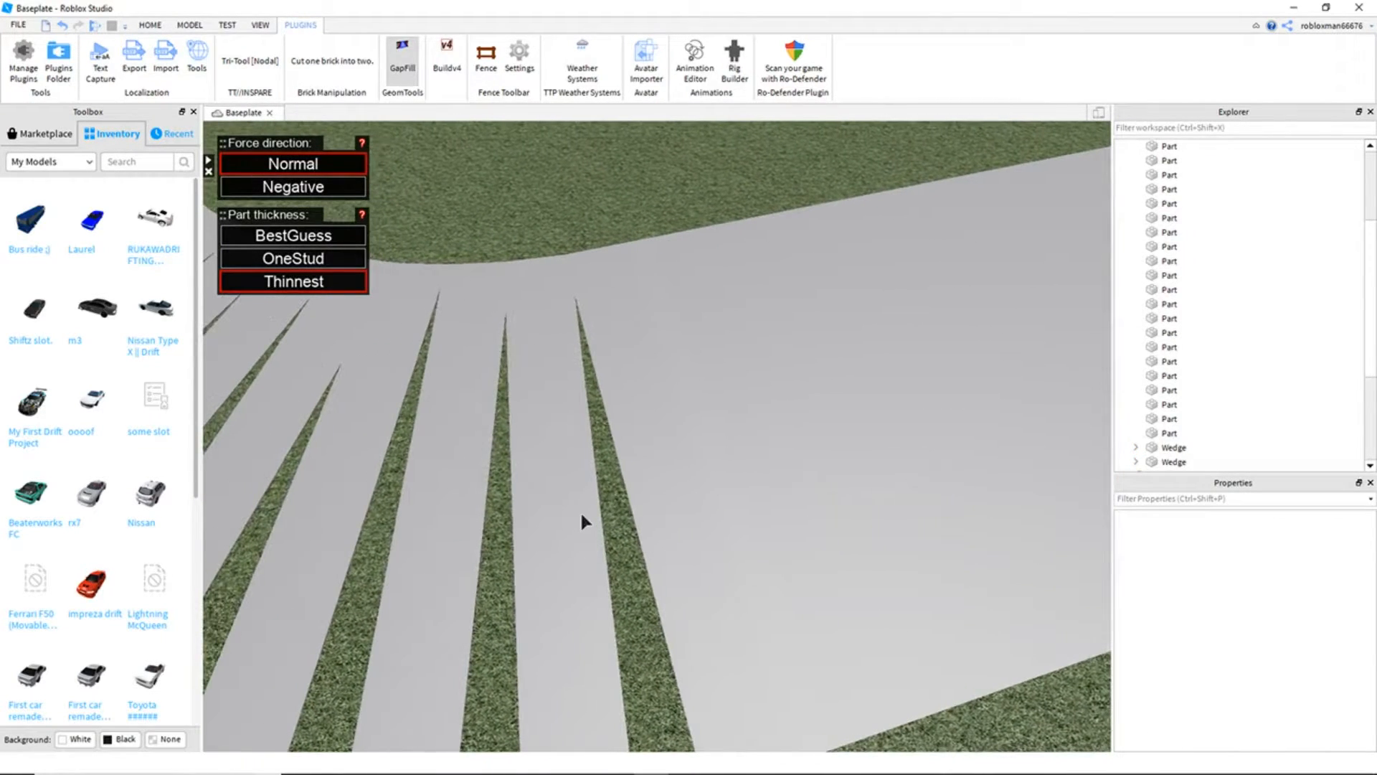
{"action": "left_click", "coordinate": [581, 511]}
{"action": "left_click", "coordinate": [522, 521]}
{"action": "left_click", "coordinate": [476, 523]}
{"action": "key", "text": "a"}
Step: Fill the next wedge-shaped gaps between neighbouring strips in the first half of the U-shaped curve
{"action": "right_click_drag", "start_coordinate": [547, 479], "coordinate": [547, 479]}
{"action": "scroll", "coordinate": [681, 538], "scroll_direction": "down", "scroll_amount": 2}
{"action": "scroll", "coordinate": [681, 554], "scroll_direction": "up", "scroll_amount": 1}
{"action": "right_click_drag", "start_coordinate": [675, 524], "coordinate": [675, 524]}
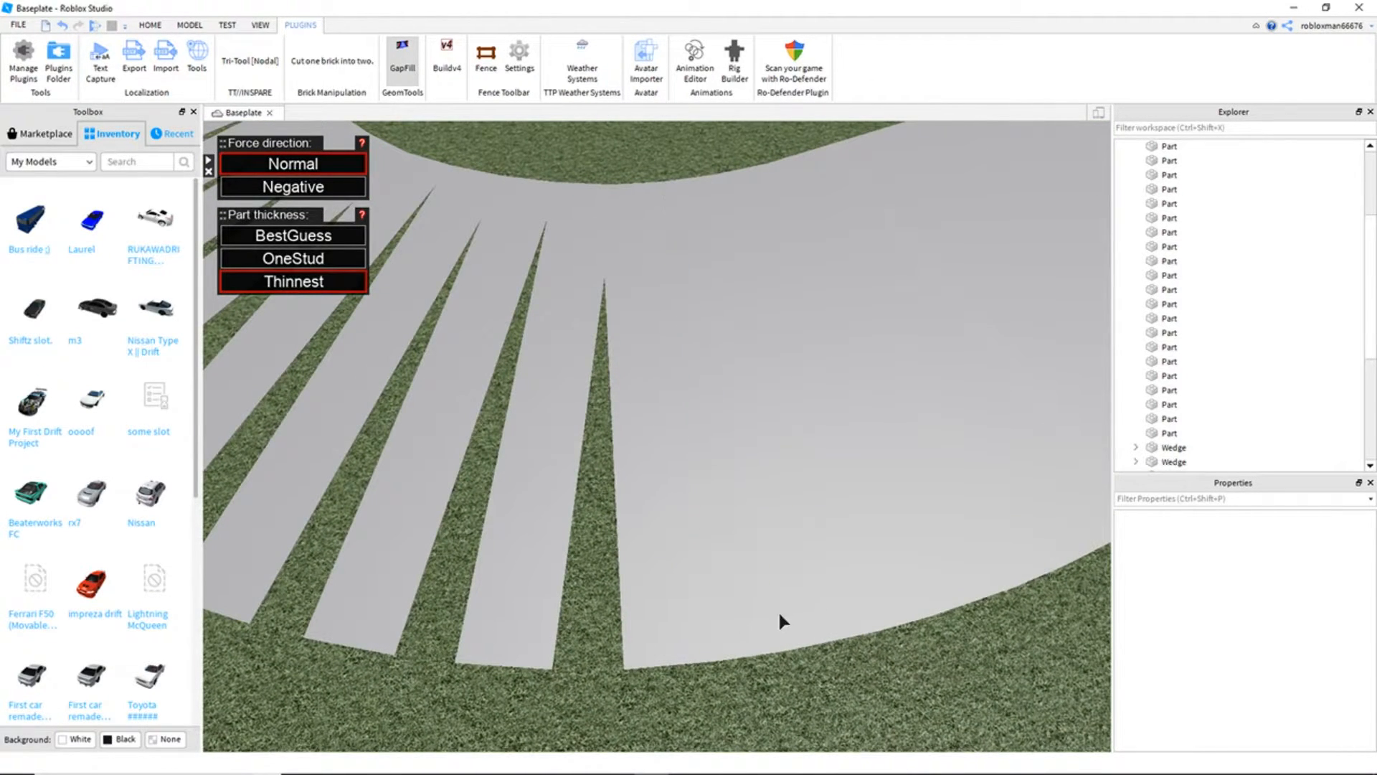
{"action": "left_click", "coordinate": [627, 618]}
{"action": "key", "text": "a"}
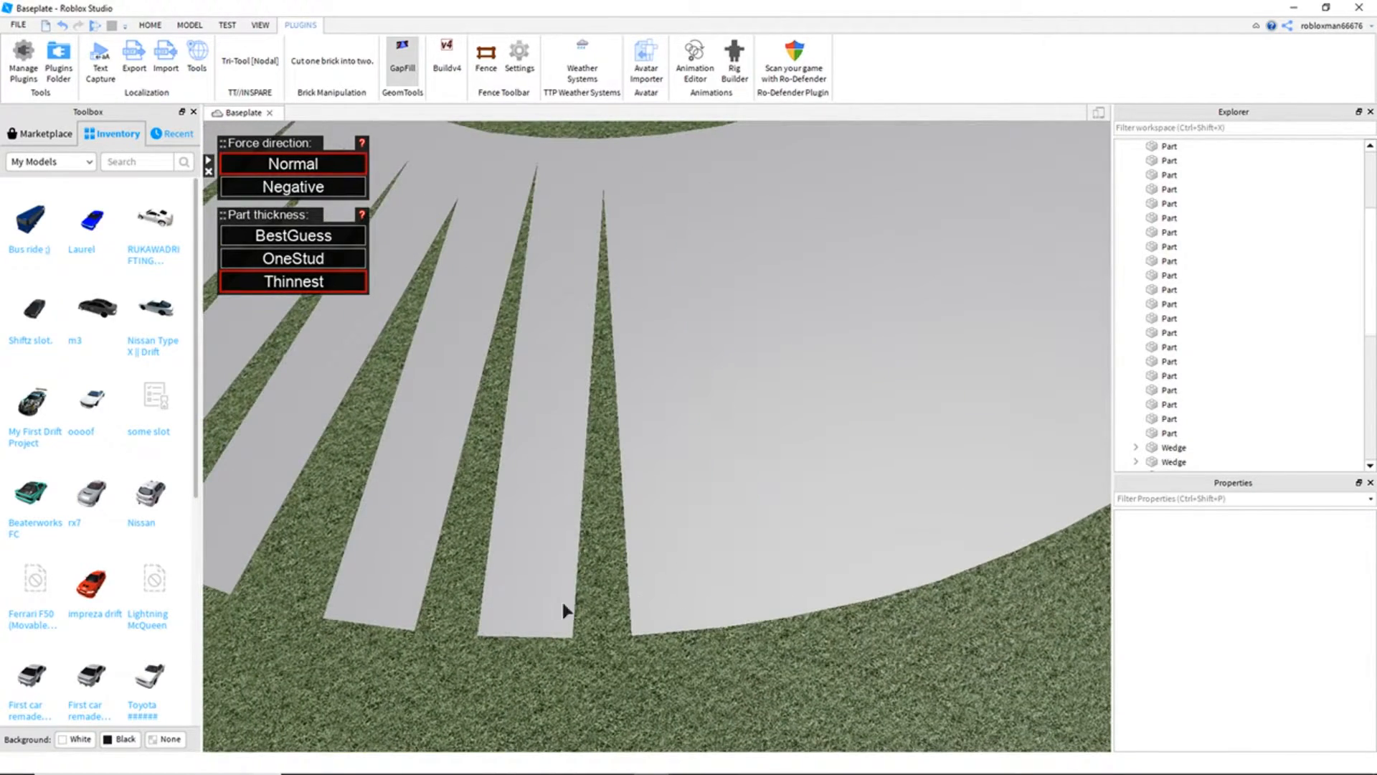
{"action": "left_click", "coordinate": [563, 603]}
{"action": "left_click", "coordinate": [636, 597]}
{"action": "key", "text": "a"}
Step: Fill the remaining gaps between the curve strips, strip by strip, around to the second straight road
{"action": "left_click", "coordinate": [732, 560]}
{"action": "left_click", "coordinate": [671, 561]}
{"action": "key", "text": "a"}
{"action": "left_click", "coordinate": [666, 547]}
{"action": "left_click", "coordinate": [726, 549]}
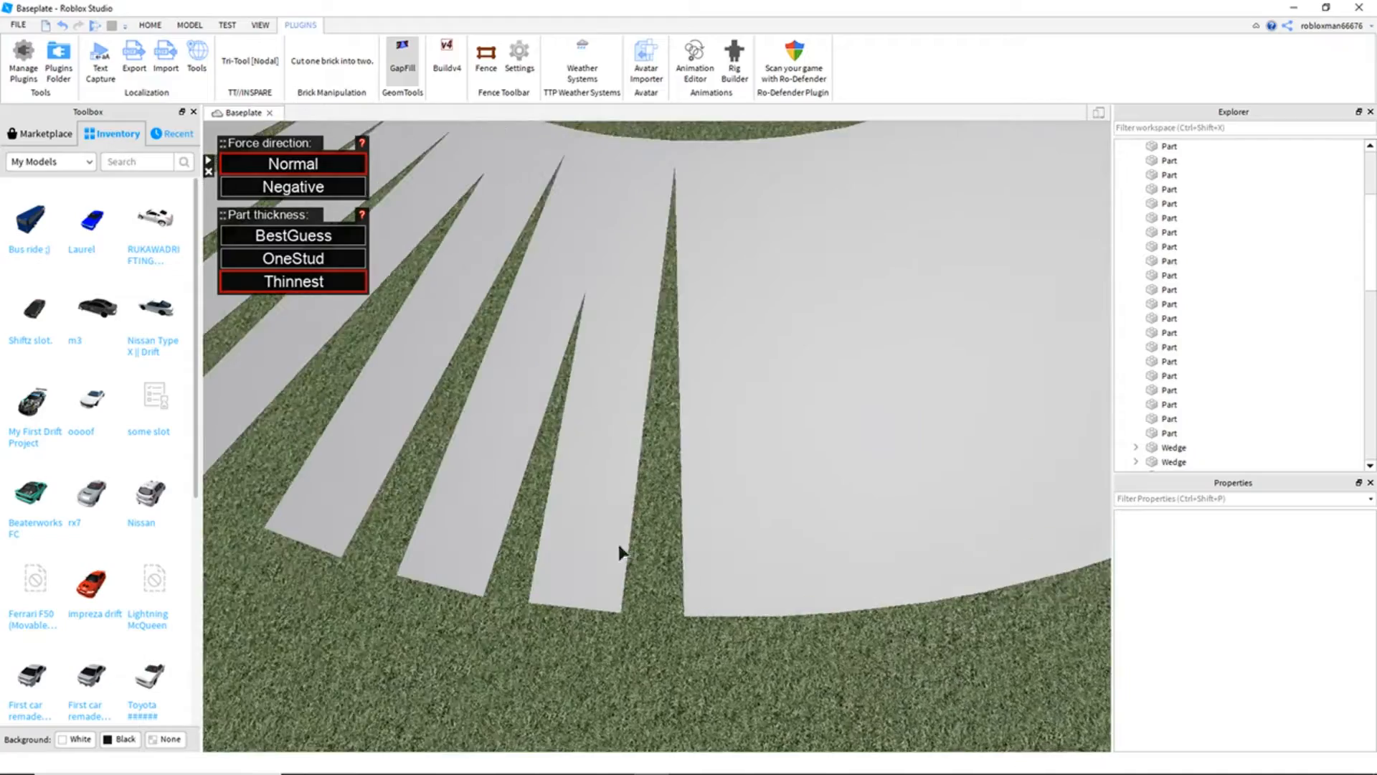
{"action": "key", "text": "a"}
{"action": "left_click", "coordinate": [528, 563]}
{"action": "left_click", "coordinate": [476, 563]}
{"action": "key", "text": "a"}
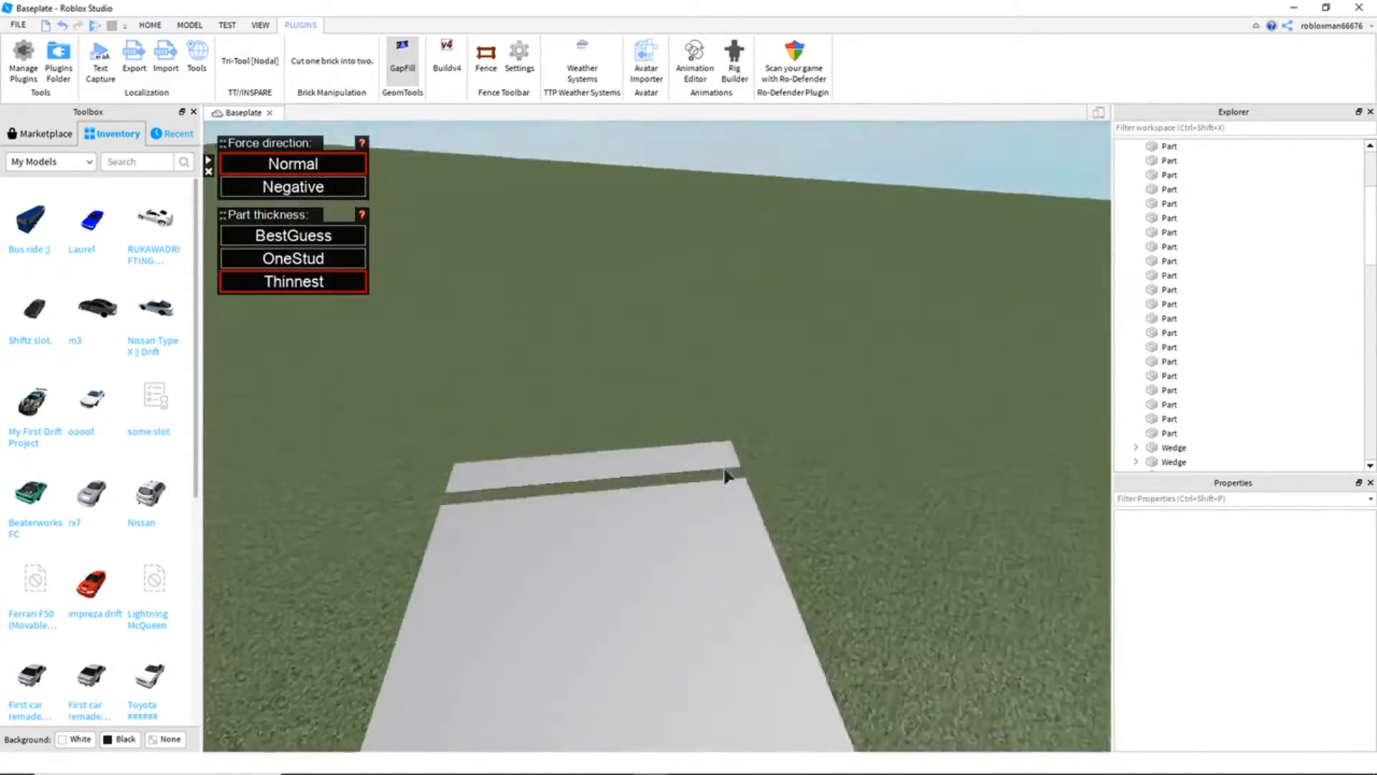
Step: Fill the gap between the second straight road and its far end strip, and close the GapFill plugin
{"action": "key", "text": "w"}
{"action": "left_click", "coordinate": [705, 475]}
{"action": "left_click", "coordinate": [723, 445]}
{"action": "key", "text": "s"}
{"action": "key", "text": "a"}
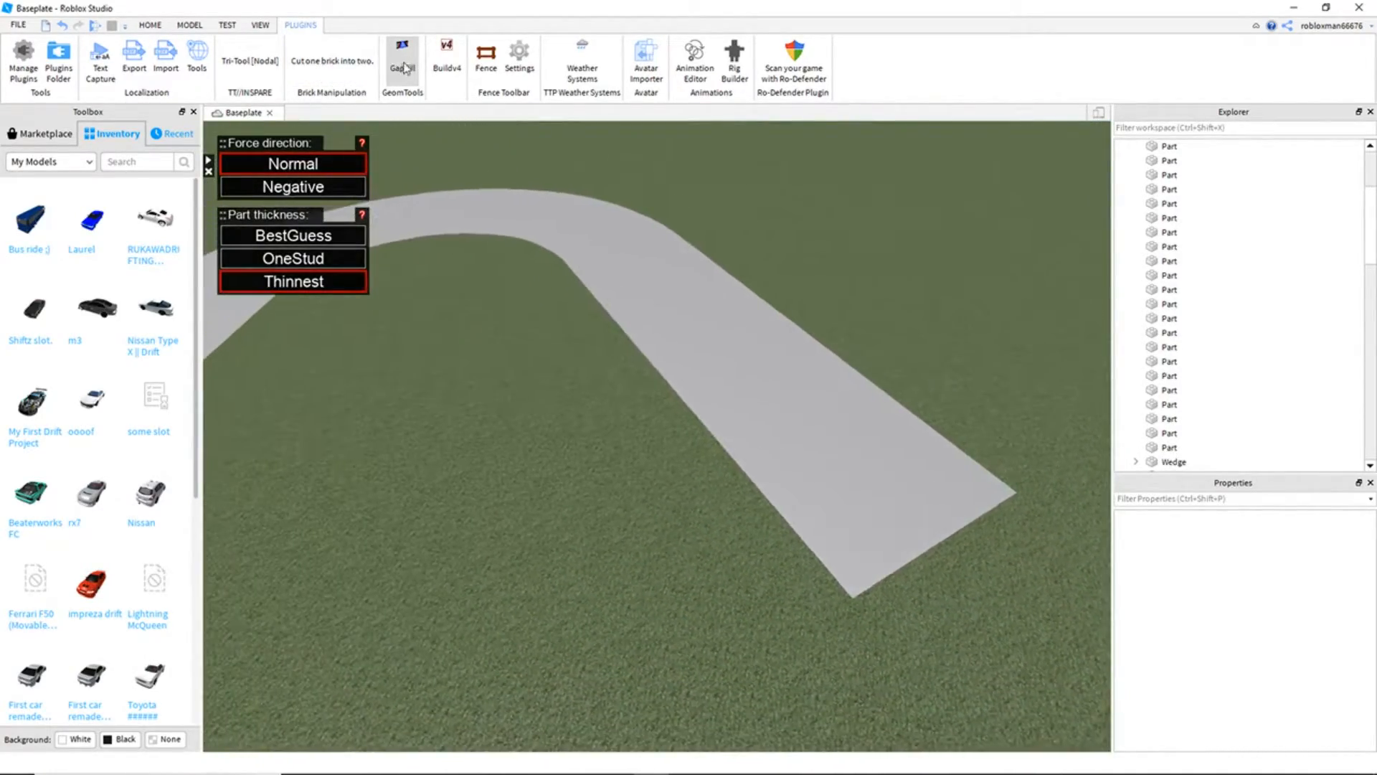
{"action": "left_click", "coordinate": [402, 67]}
Step: Examine the U-shaped road and its filled gaps from above and from both ends
{"action": "right_click_drag", "start_coordinate": [531, 403], "coordinate": [530, 398]}
{"action": "key", "text": "w"}
{"action": "key", "text": "w"}
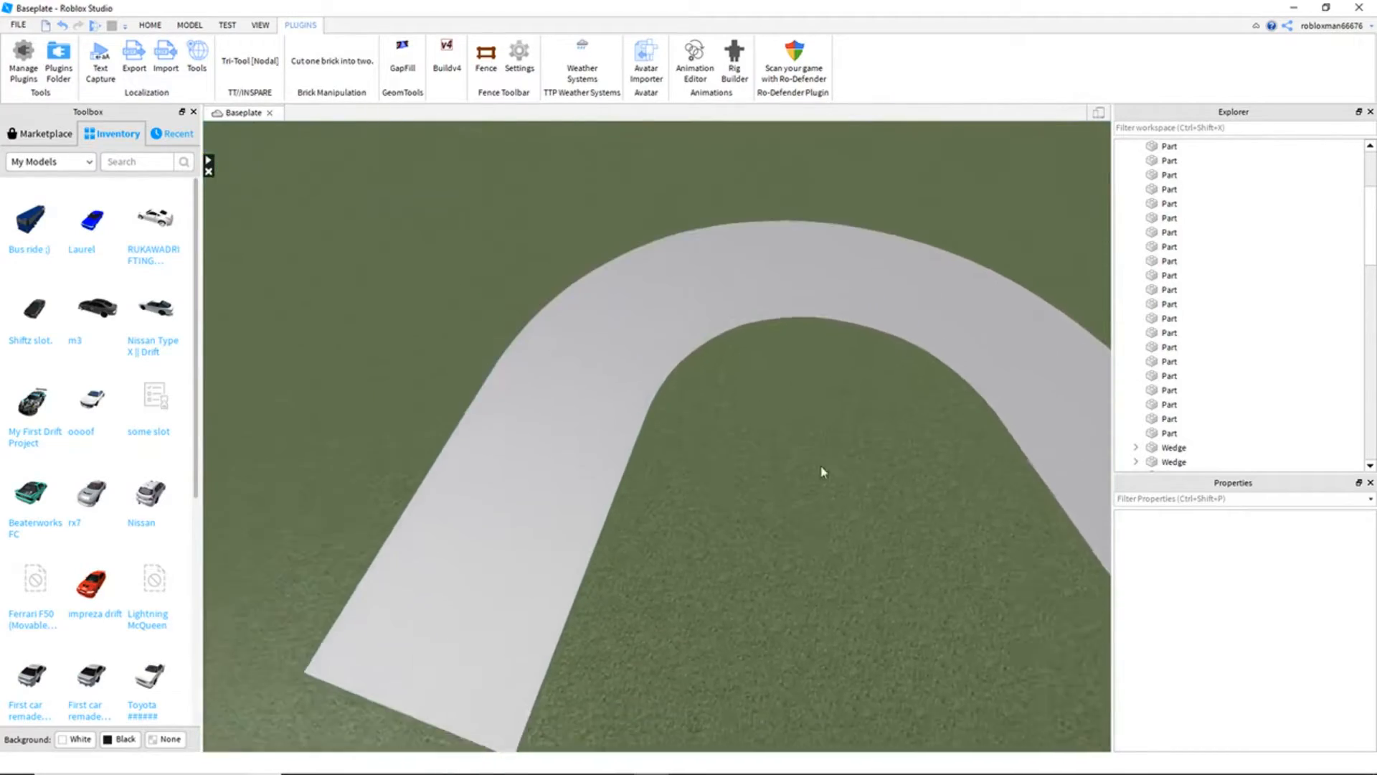
{"action": "right_click_drag", "start_coordinate": [822, 472], "coordinate": [823, 459]}
{"action": "key", "text": "a"}
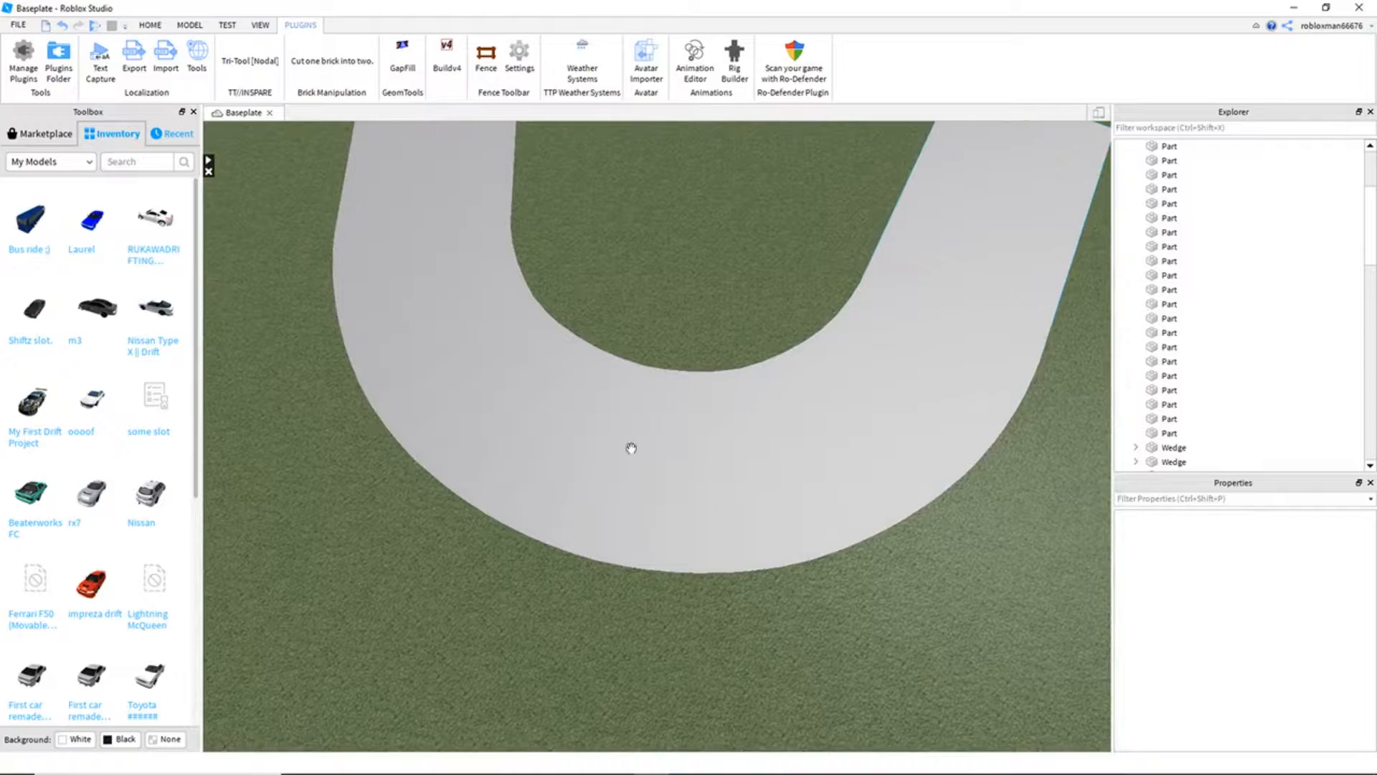
{"action": "key", "text": "s"}
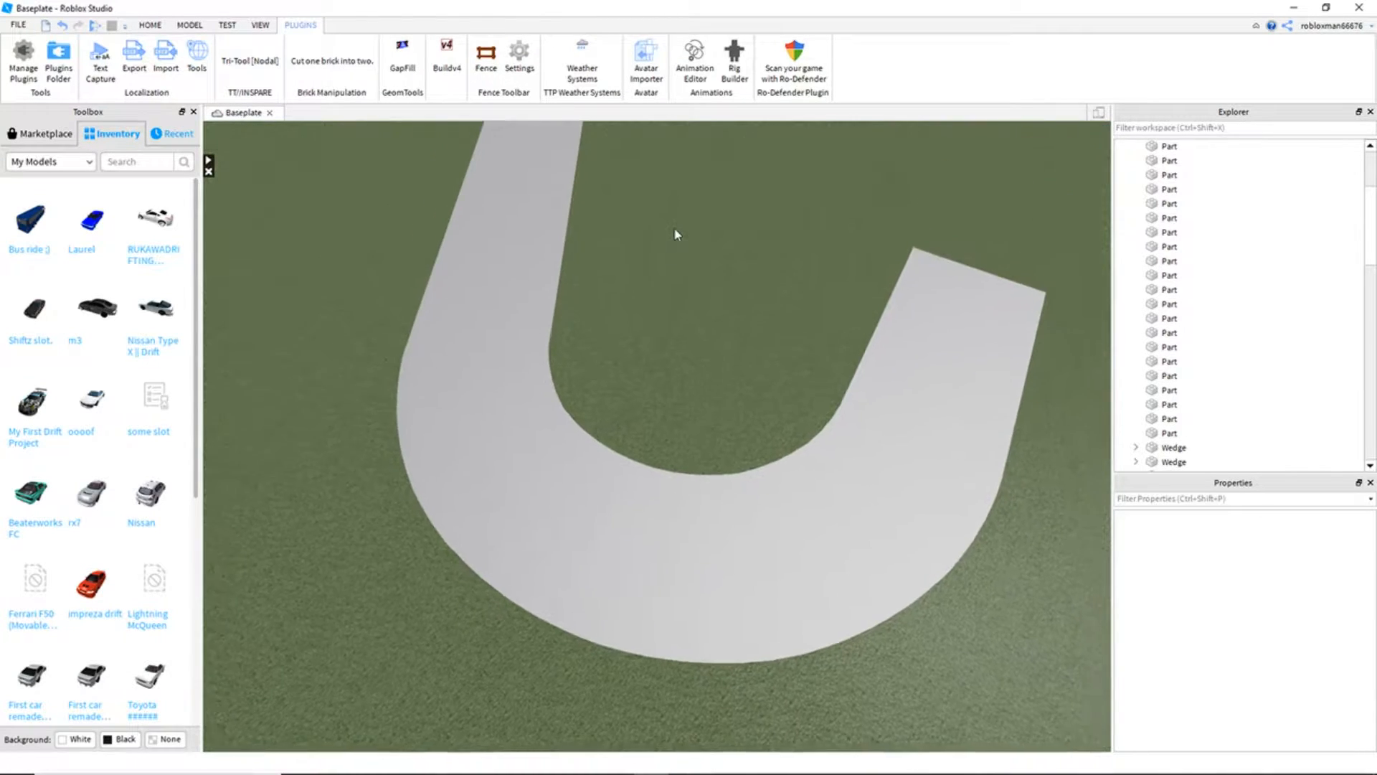
{"action": "key", "text": "w"}
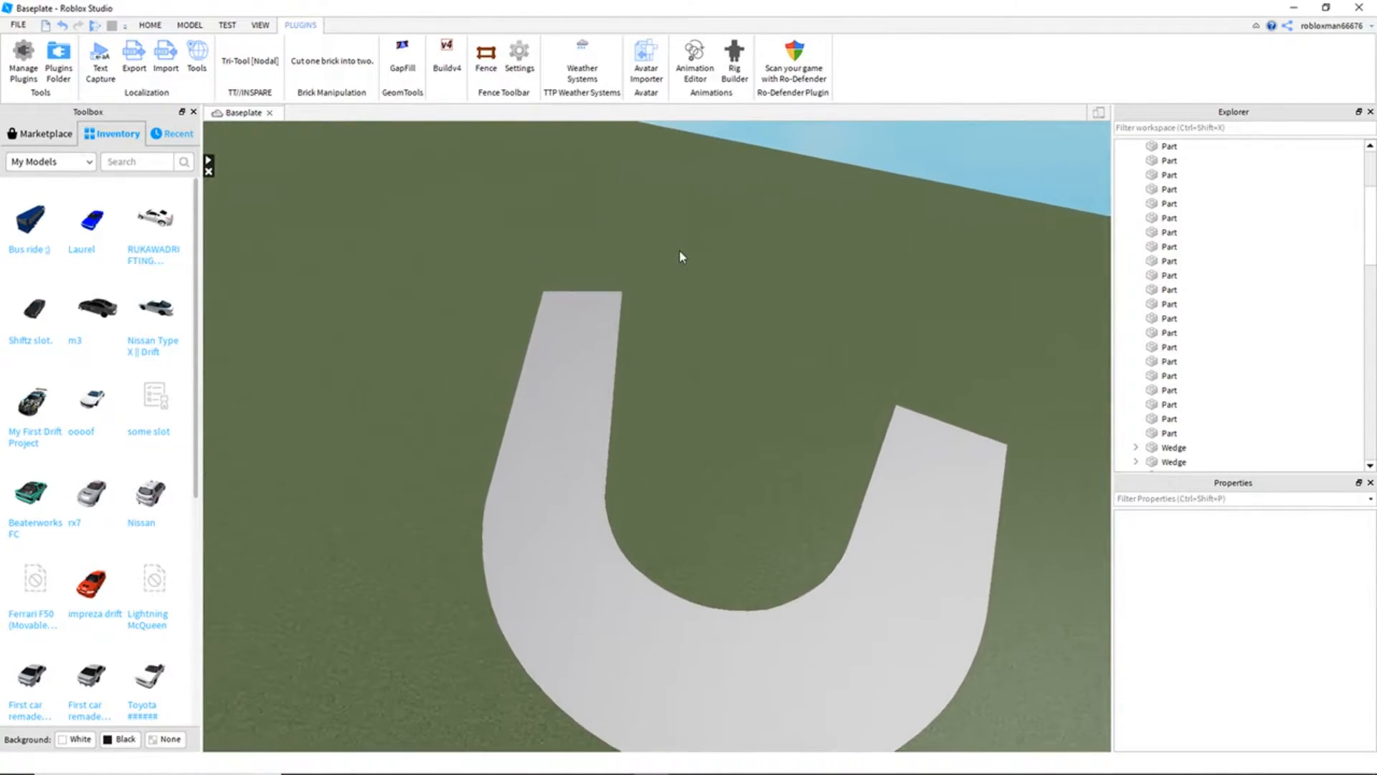
{"action": "key", "text": "w"}
{"action": "right_click_drag", "start_coordinate": [681, 257], "coordinate": [685, 251]}
{"action": "scroll", "coordinate": [684, 257], "scroll_direction": "down", "scroll_amount": 3}
{"action": "key", "text": "w"}
{"action": "key", "text": "s"}
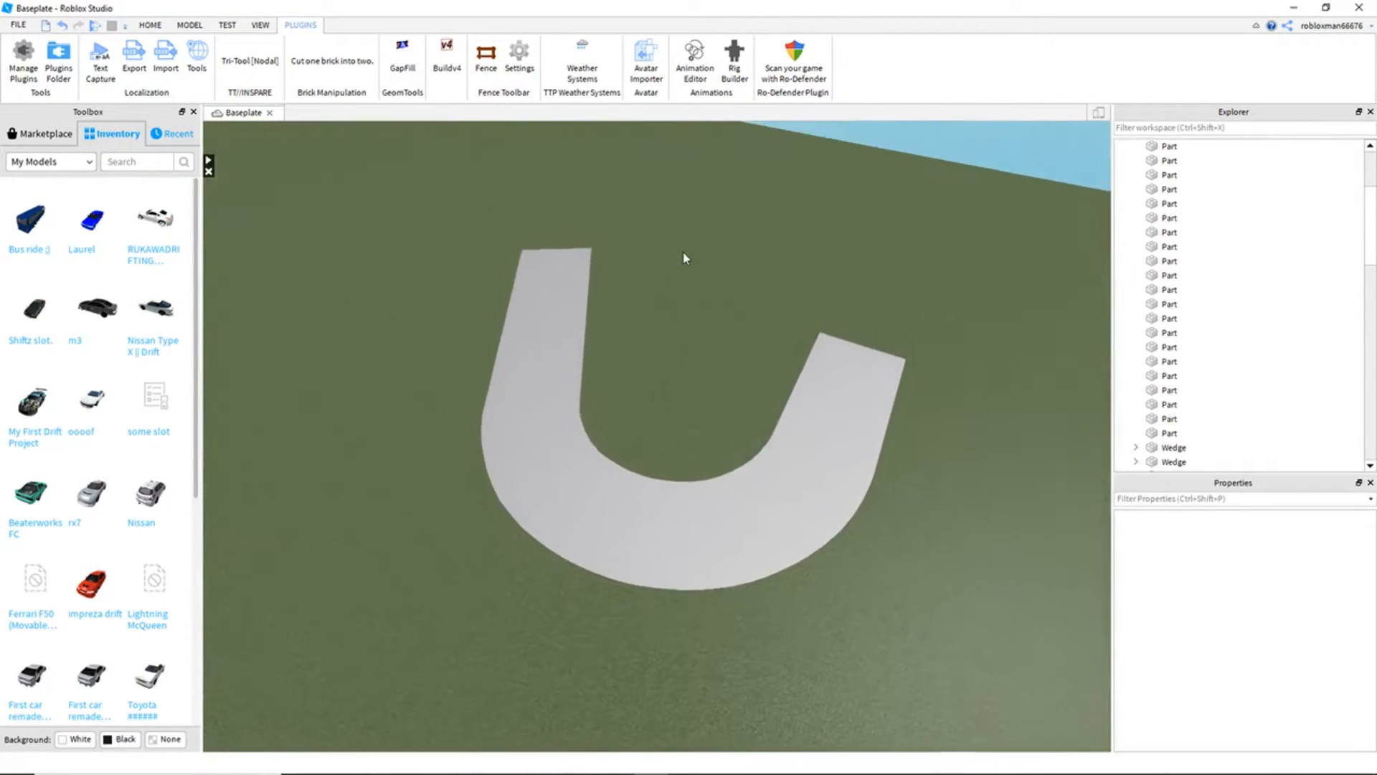
Step: Select all the road's parts and wedges and group them into one model
{"action": "left_click_drag", "start_coordinate": [391, 219], "coordinate": [958, 674]}
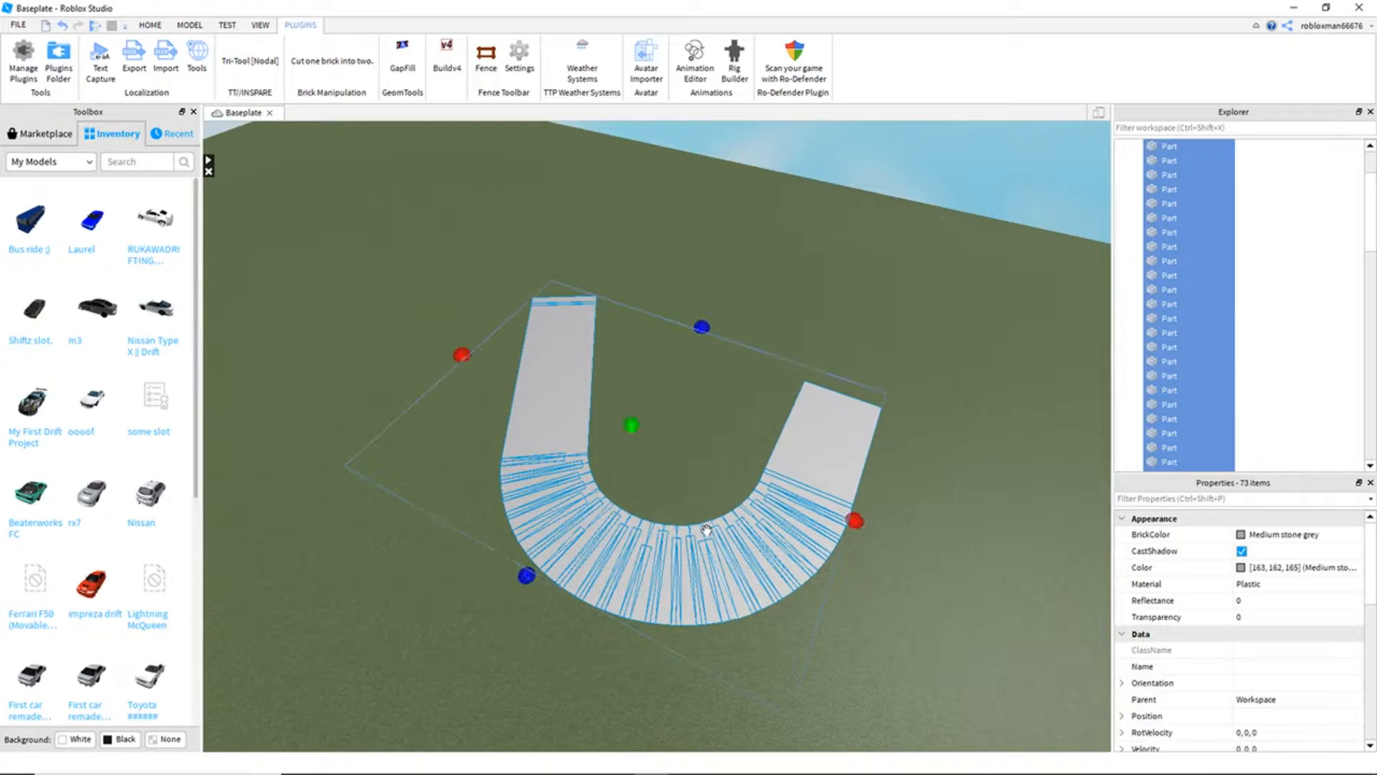
{"action": "right_click", "coordinate": [694, 565]}
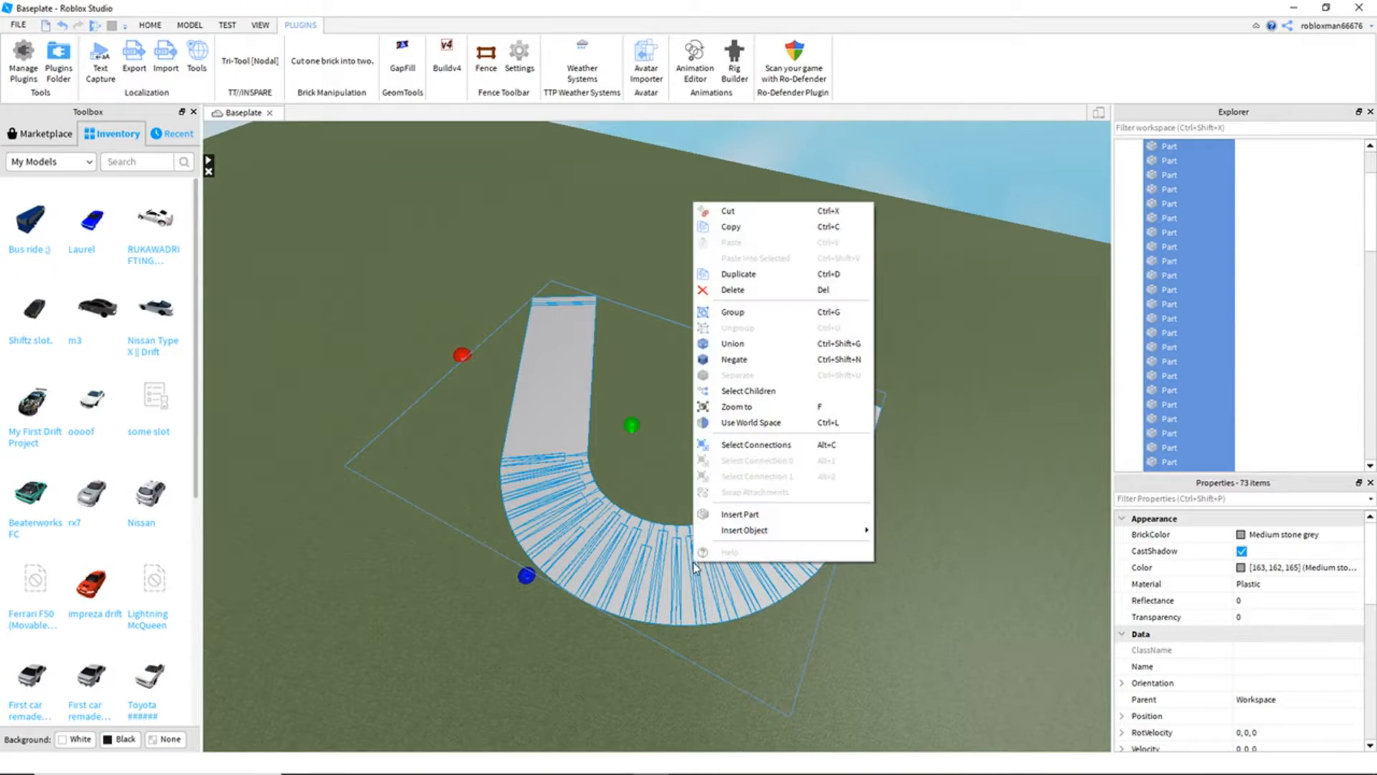
{"action": "left_click", "coordinate": [743, 314]}
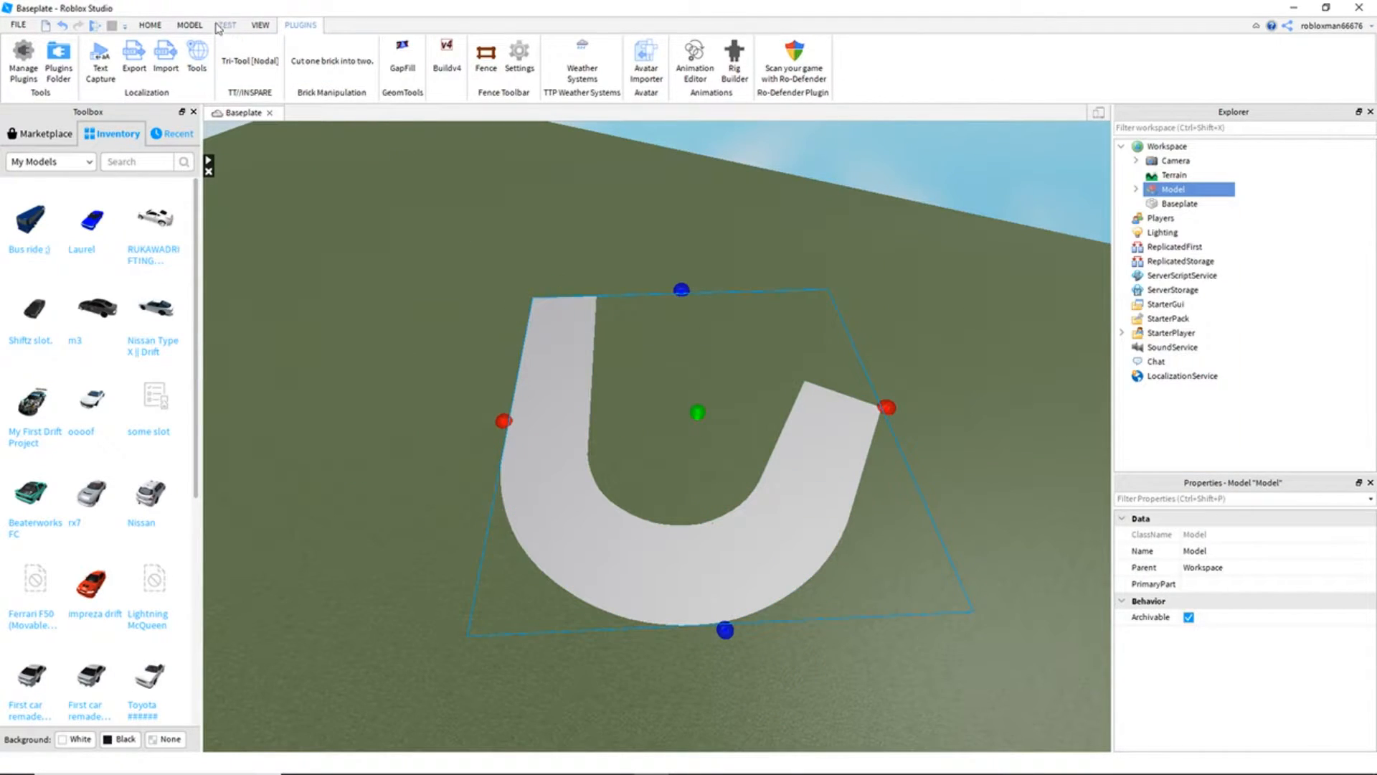
Step: Set the road model's color to Mid gray and its material to Concrete, and deselect it
{"action": "left_click", "coordinate": [190, 25]}
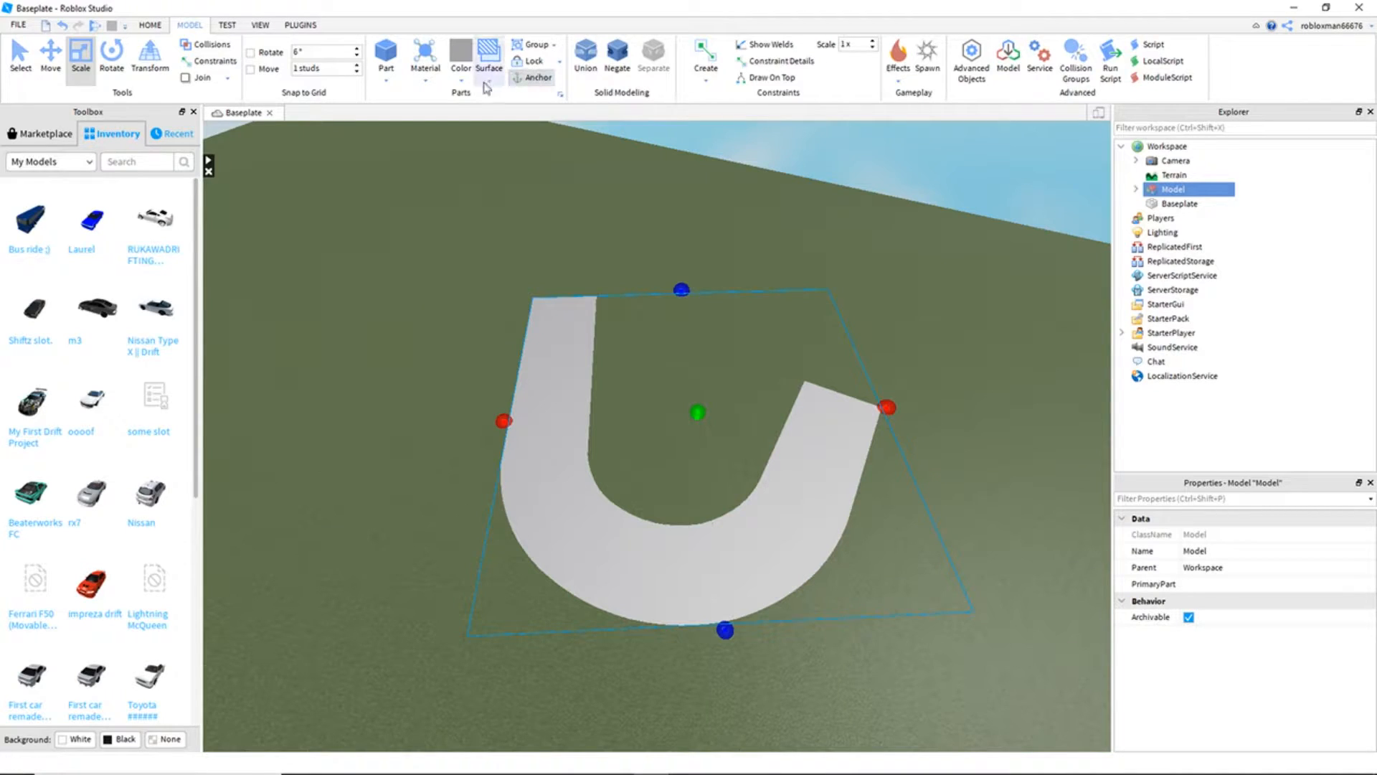
{"action": "left_click", "coordinate": [472, 77]}
{"action": "left_click", "coordinate": [532, 331]}
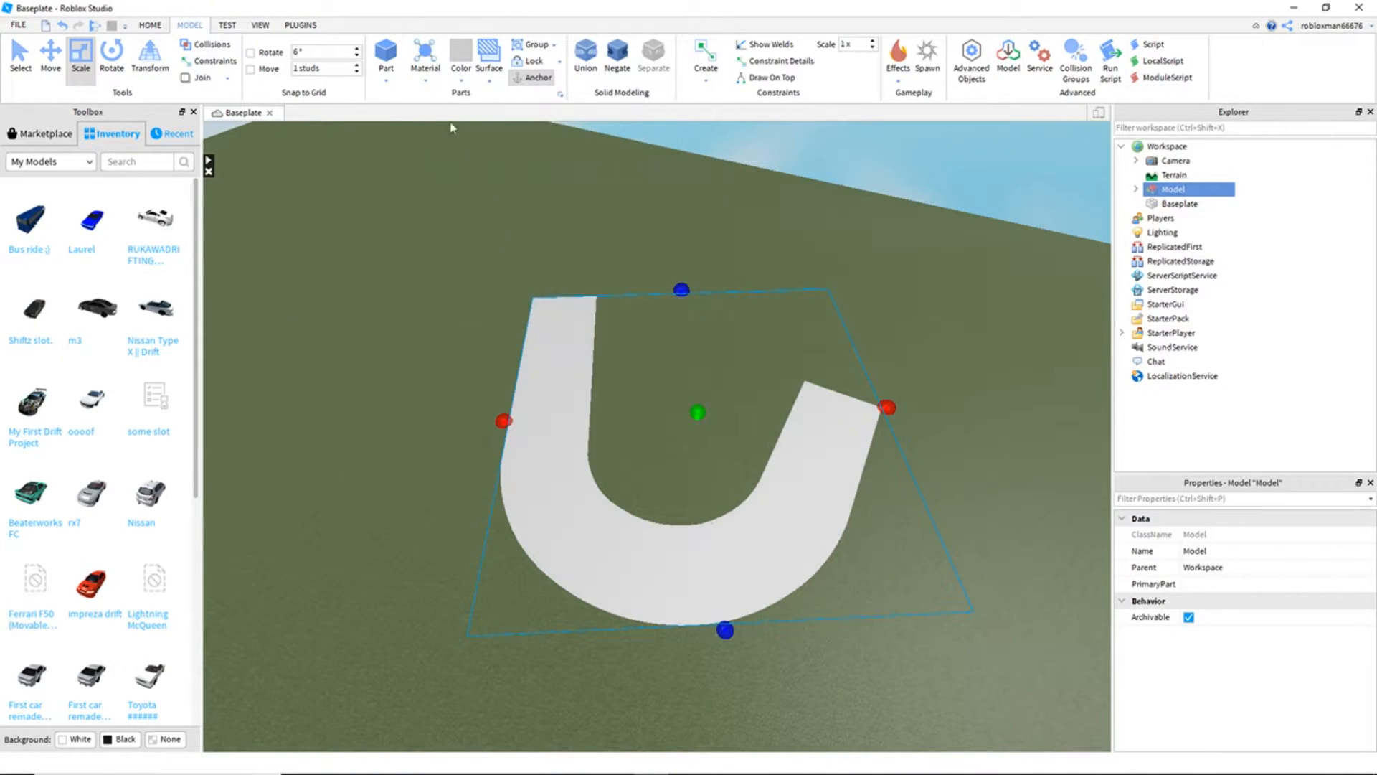
{"action": "left_click", "coordinate": [430, 79]}
{"action": "left_click", "coordinate": [446, 157]}
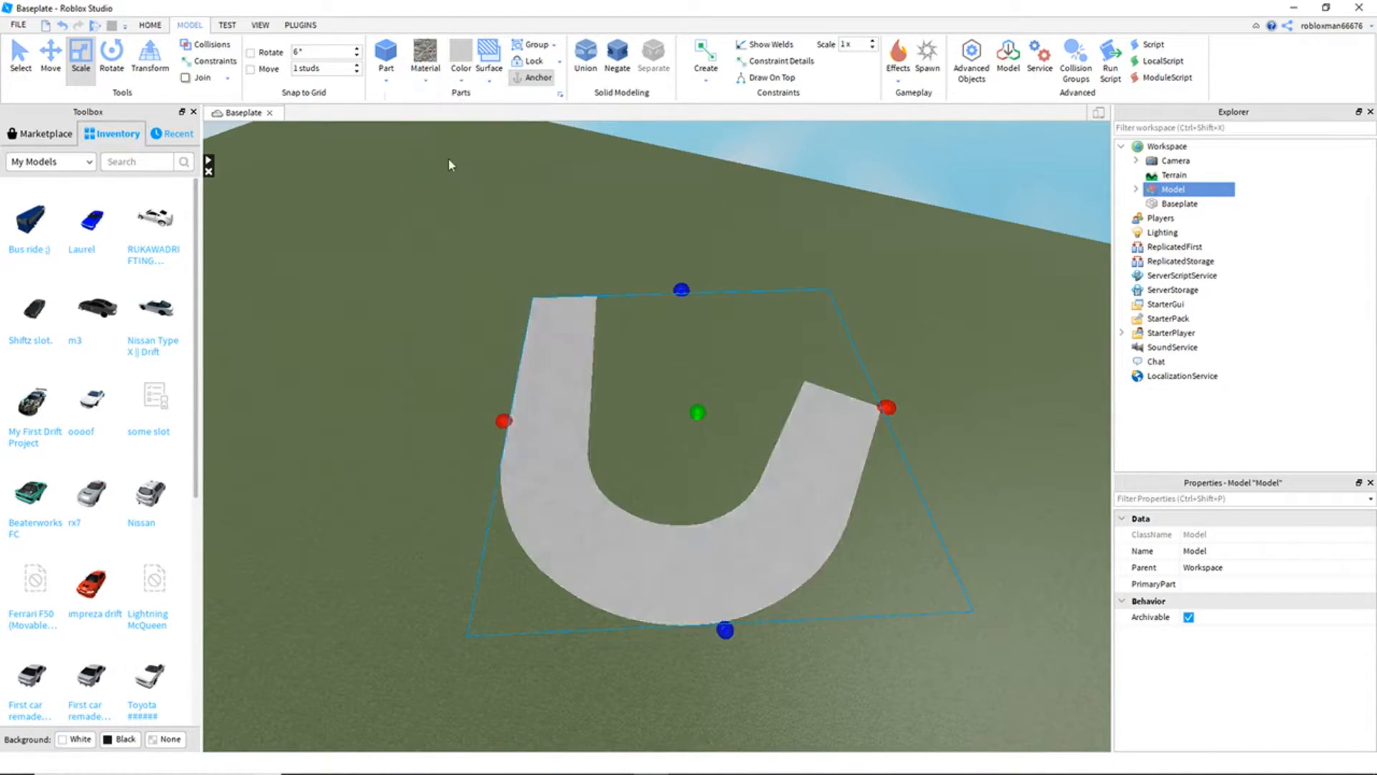
{"action": "left_click", "coordinate": [735, 346]}
Step: Insert the RUKAWADRIFTING SLOT car near the road's end and delete the Protector 2.0 script from its DriveSeat
{"action": "right_click_drag", "start_coordinate": [734, 347], "coordinate": [735, 345]}
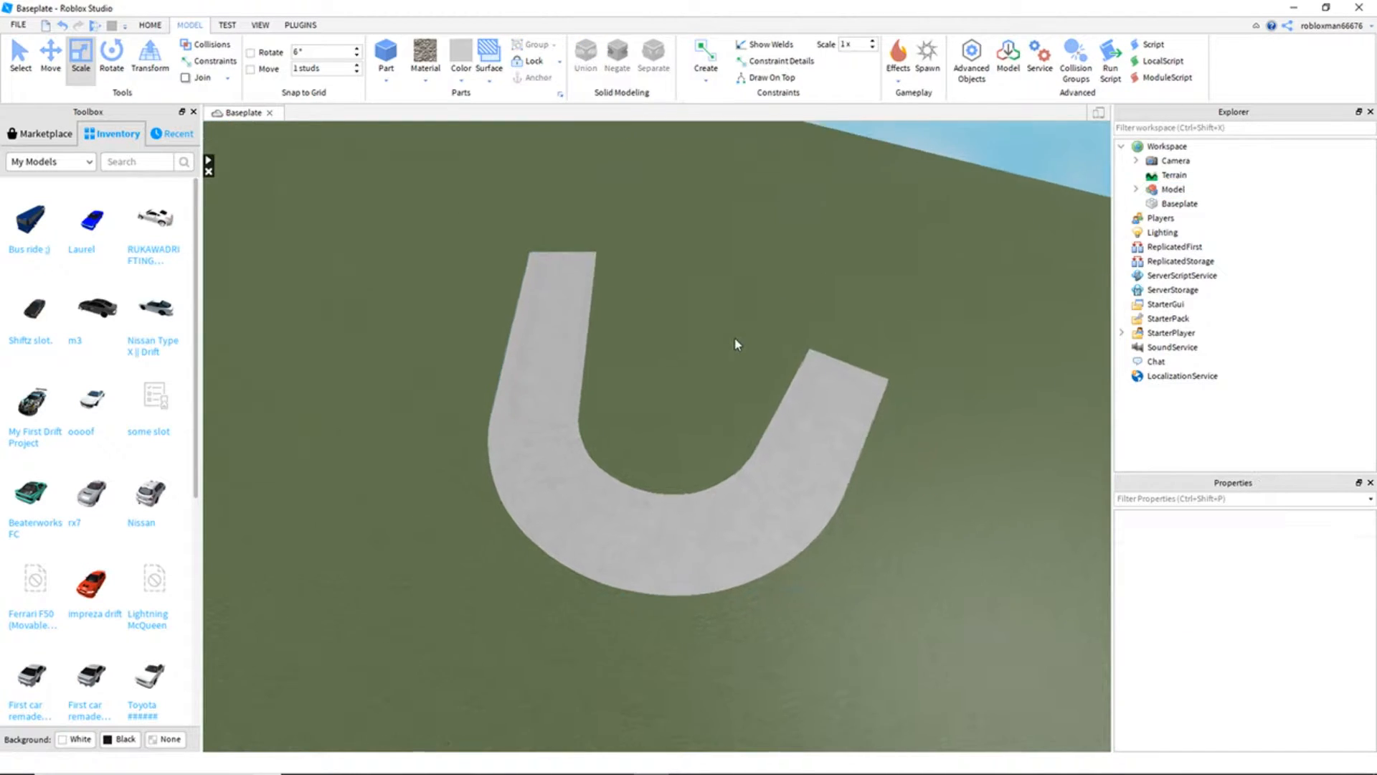
{"action": "key", "text": "w"}
{"action": "key", "text": "d"}
{"action": "left_click", "coordinate": [156, 223]}
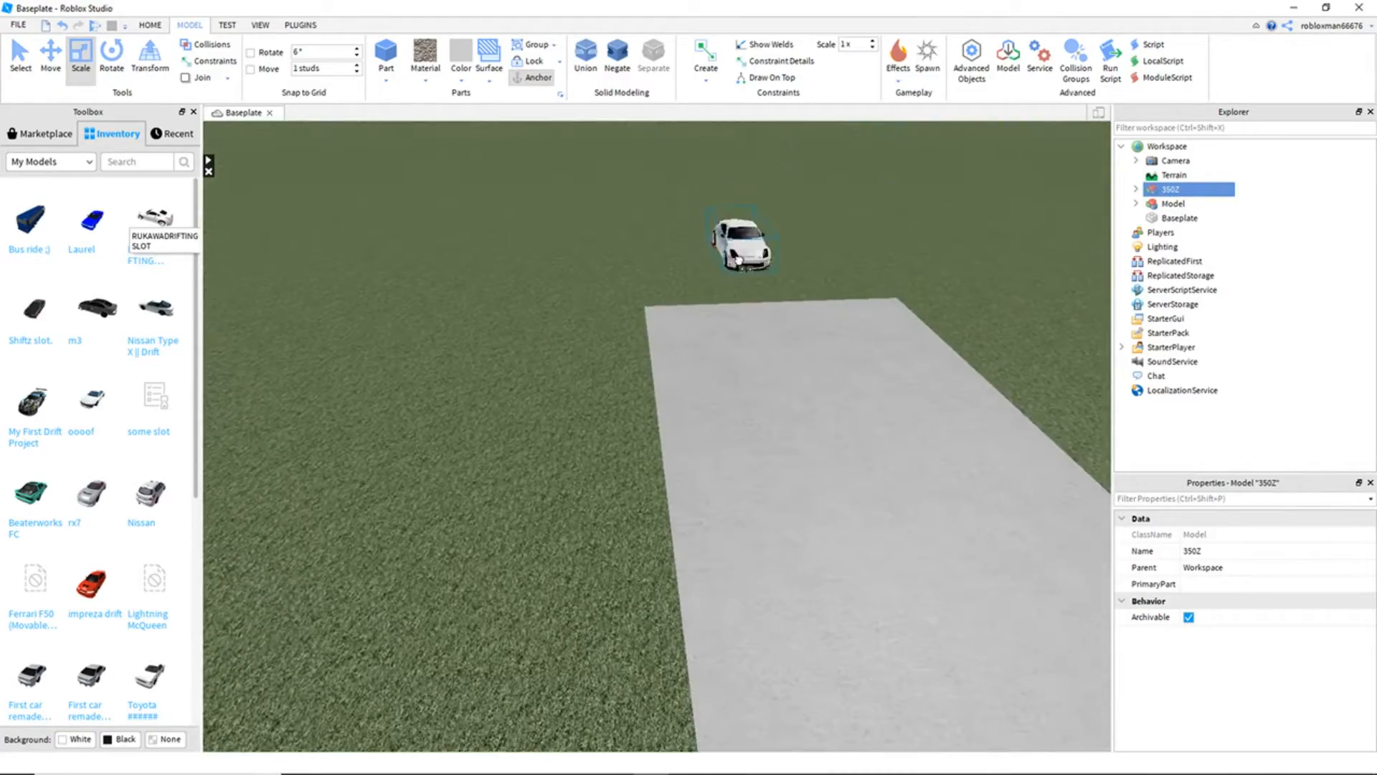
{"action": "key", "text": "f"}
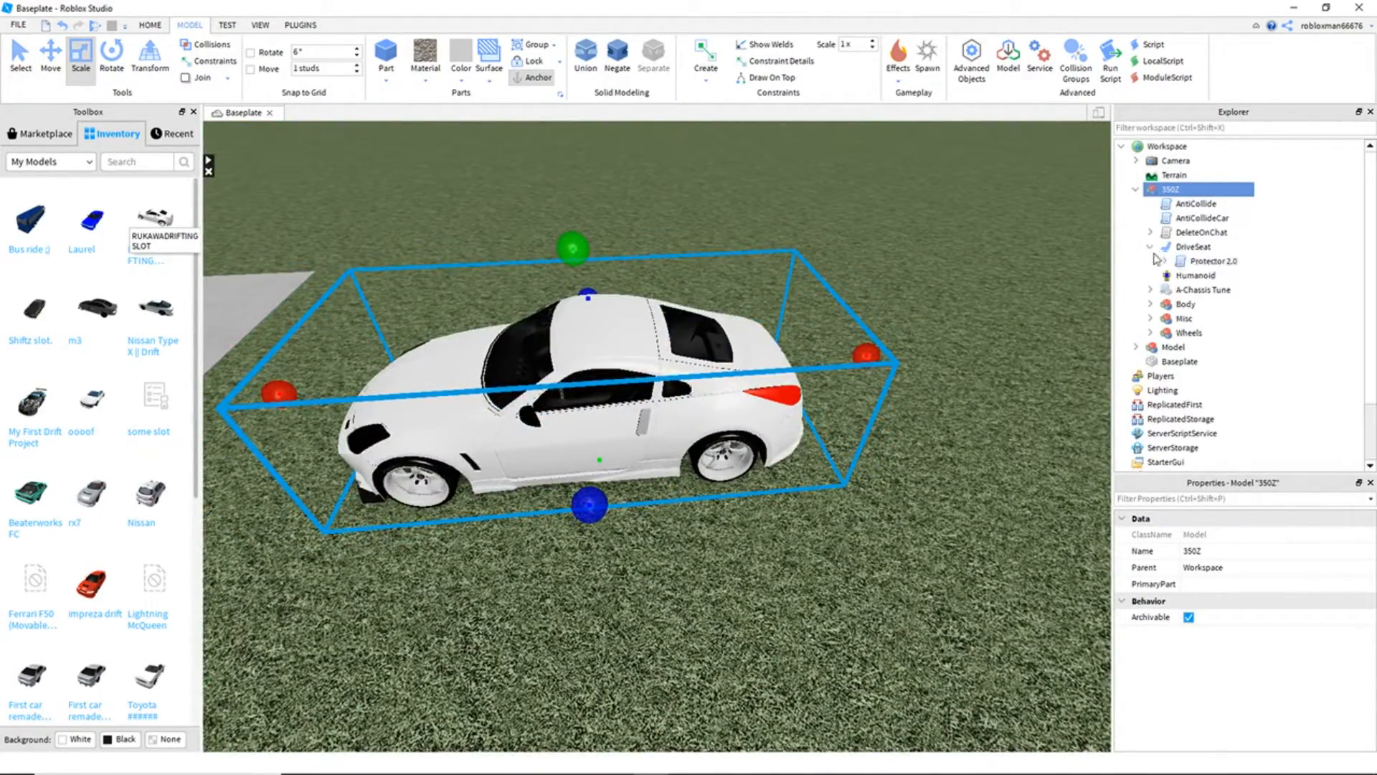
{"action": "left_click", "coordinate": [1188, 263]}
{"action": "key", "text": "Delete"}
Step: Add a spawn location and place it on the grass beside the car, near the road's end
{"action": "right_click_drag", "start_coordinate": [615, 227], "coordinate": [988, 110]}
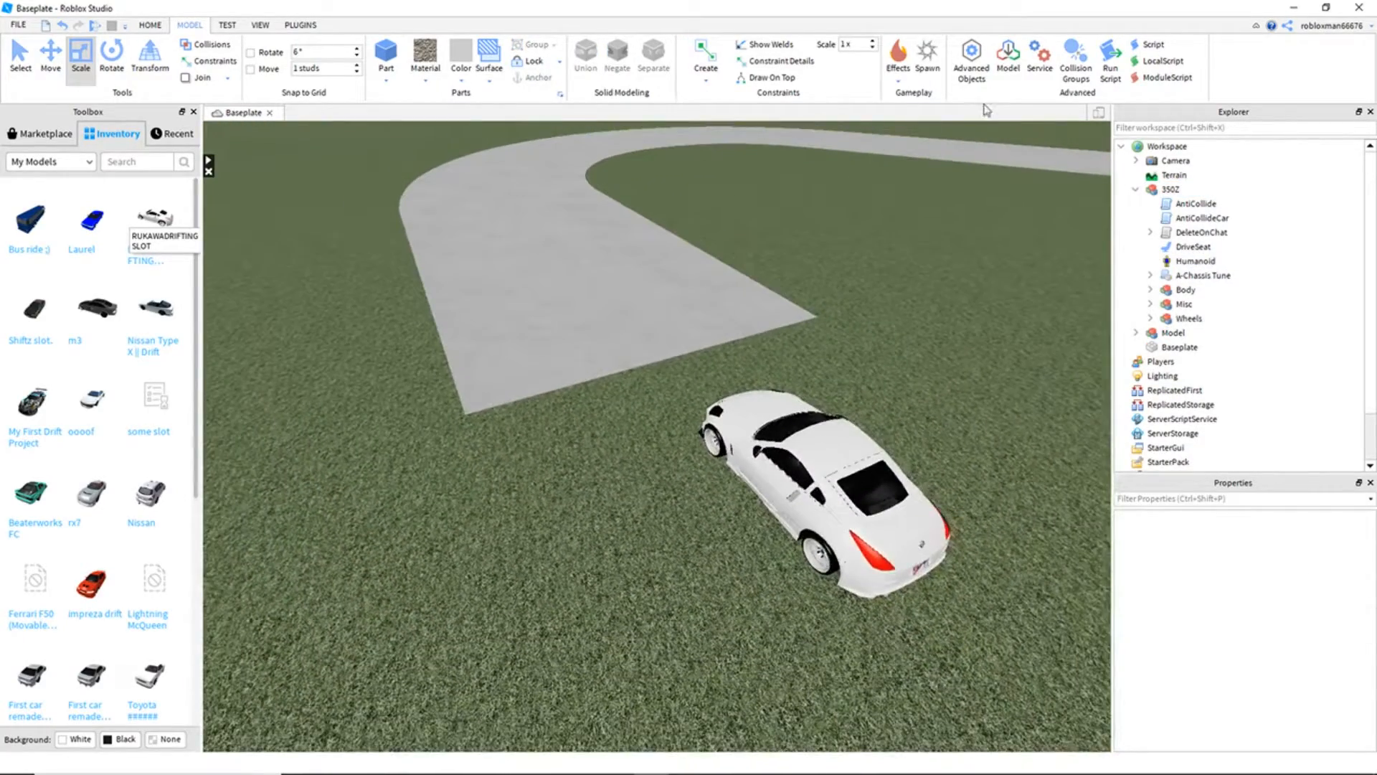
{"action": "left_click", "coordinate": [940, 54]}
{"action": "left_click_drag", "start_coordinate": [635, 420], "coordinate": [595, 546]}
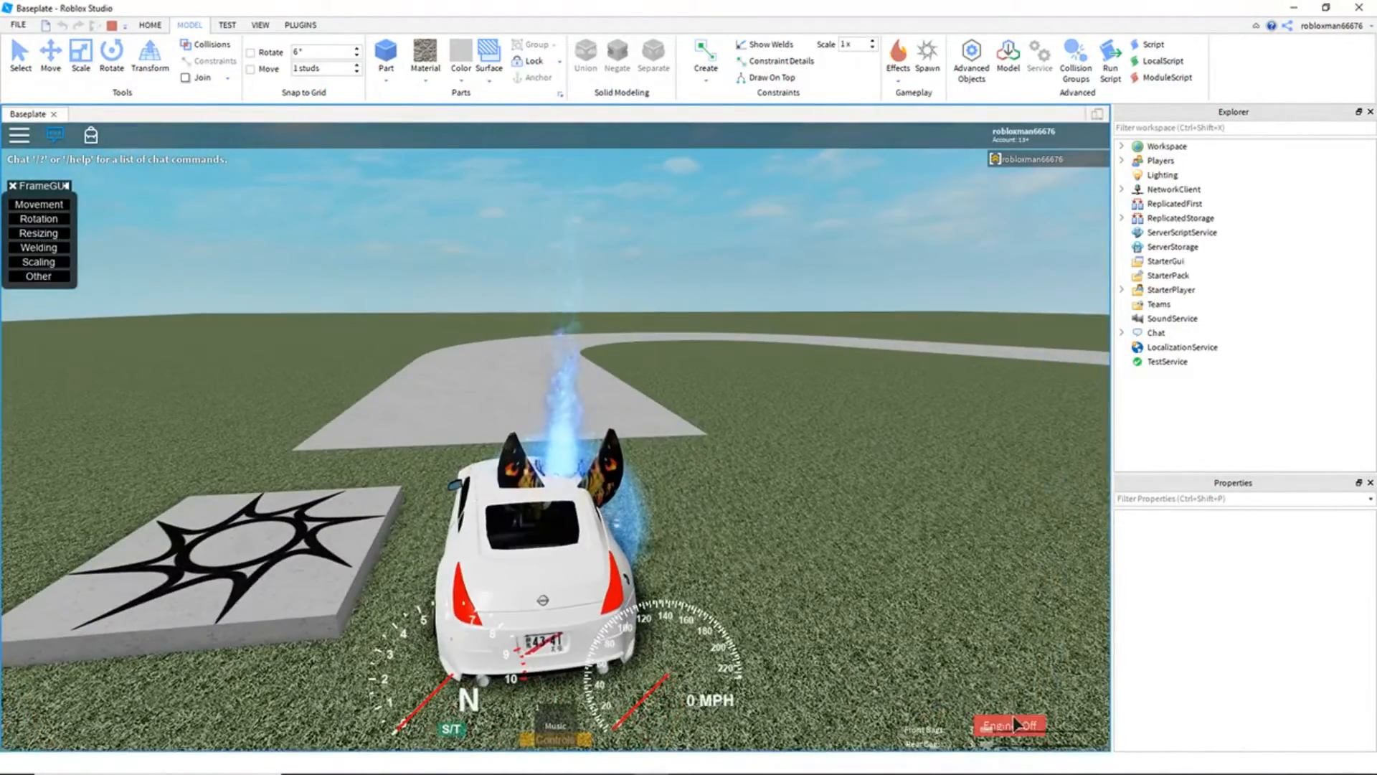
Step: Switch on the car's engine and test-drive it along the road through the U-shaped curve
{"action": "left_click", "coordinate": [1015, 724]}
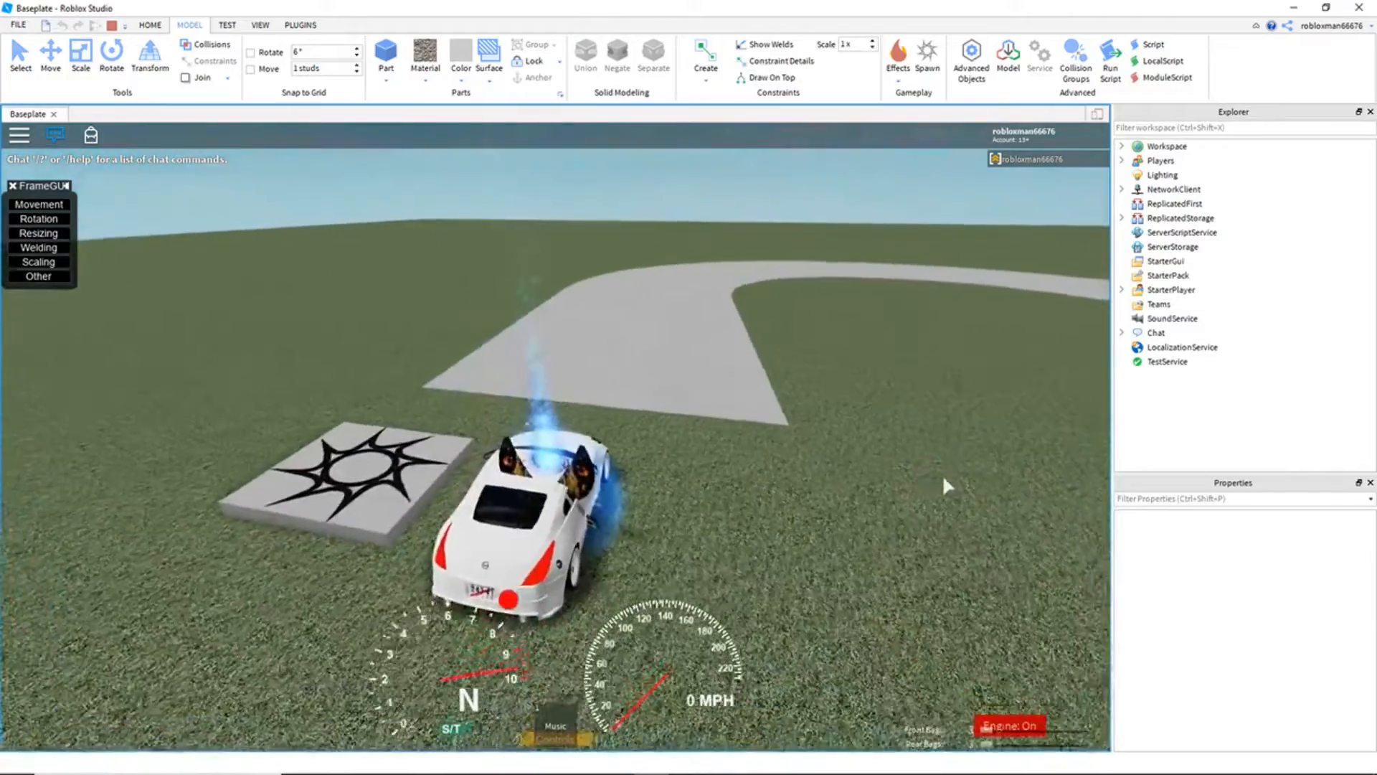
{"action": "key", "text": "w"}
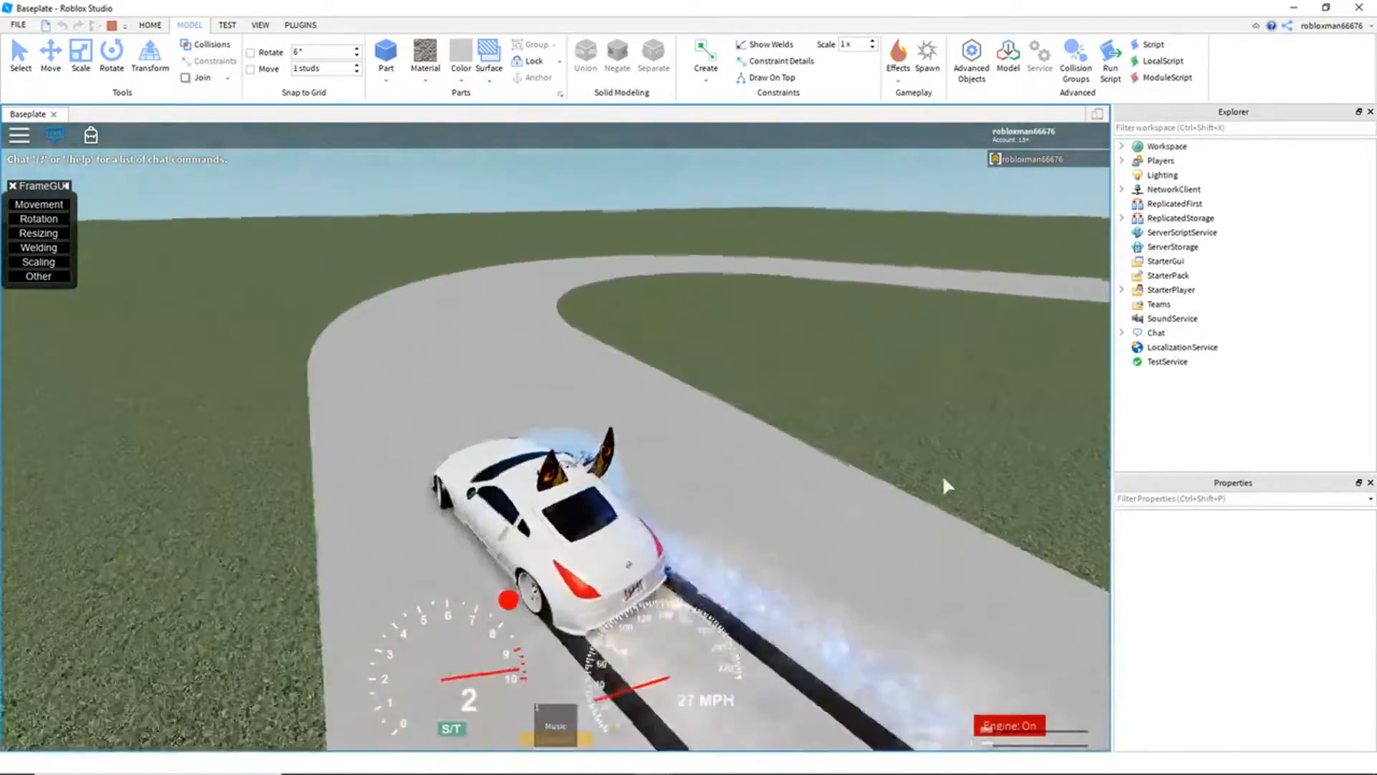
{"action": "key", "text": "d"}
{"action": "key", "text": "e"}
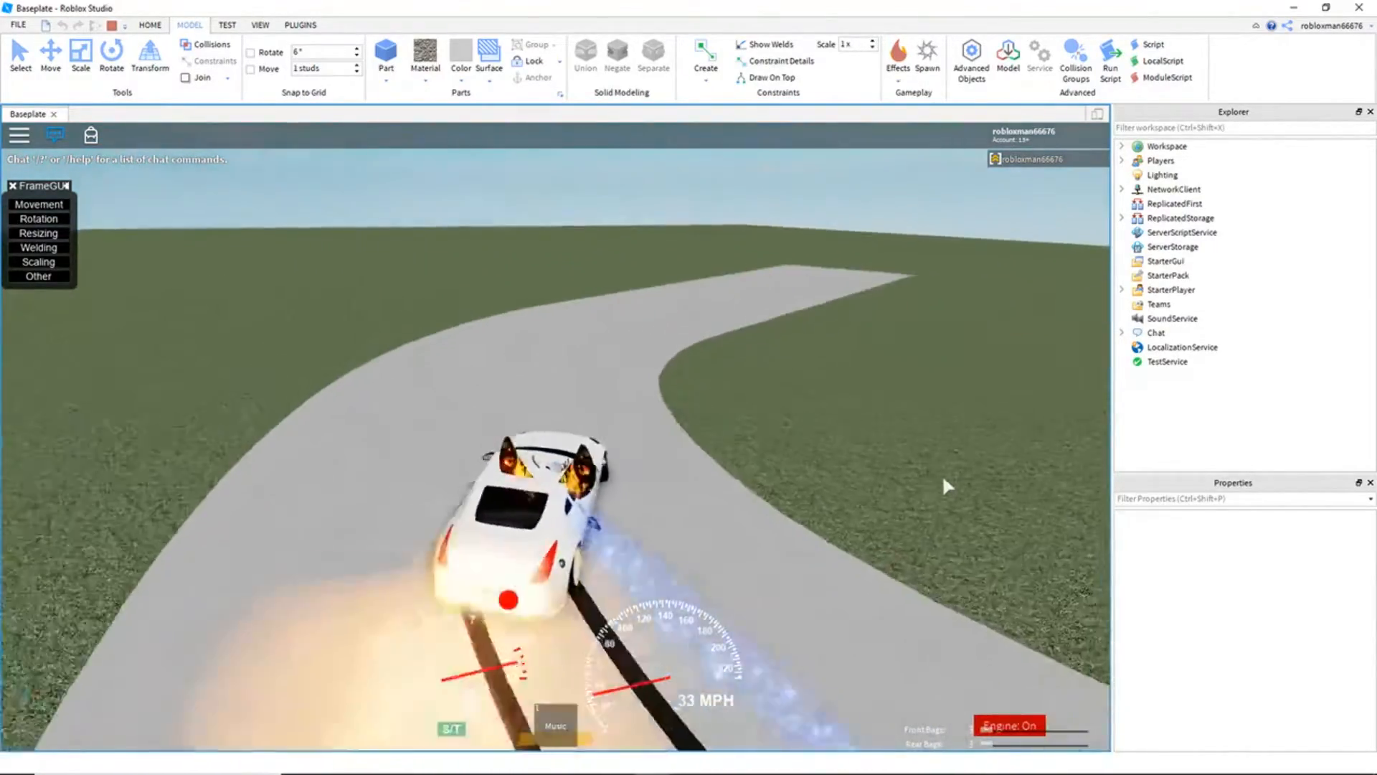
{"action": "key", "text": "e"}
{"action": "key", "text": "e"}
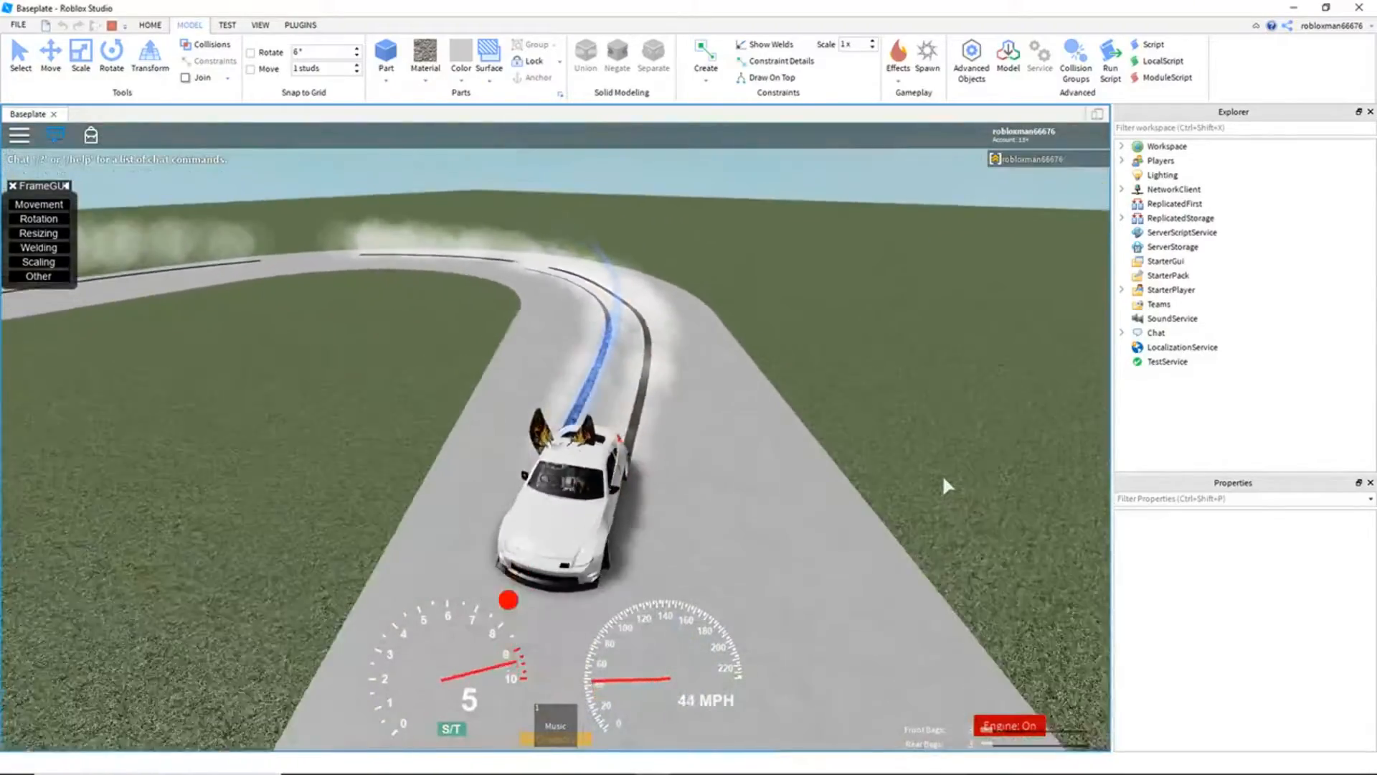
{"action": "key", "text": "a"}
{"action": "scroll", "coordinate": [944, 478], "scroll_direction": "down", "scroll_amount": 5}
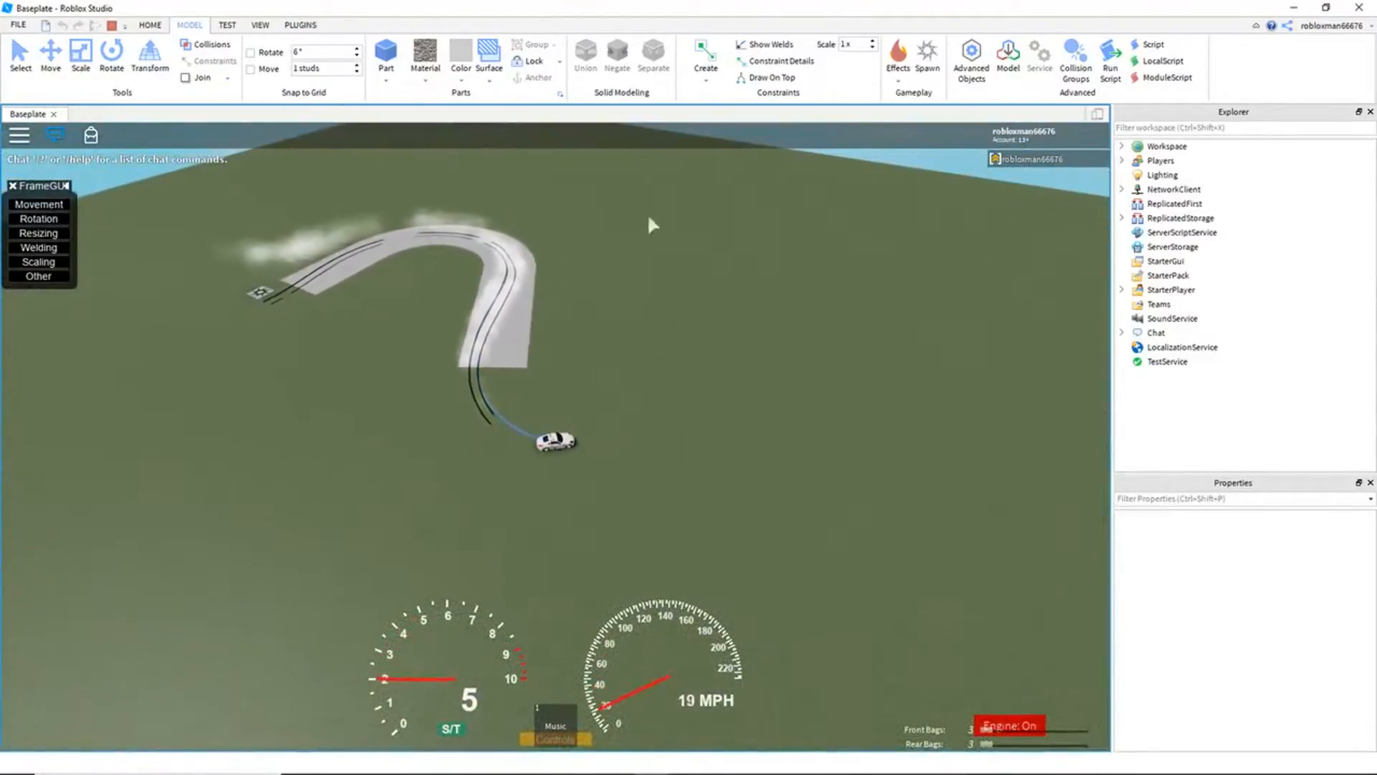
{"action": "scroll", "coordinate": [630, 307], "scroll_direction": "up", "scroll_amount": 5}
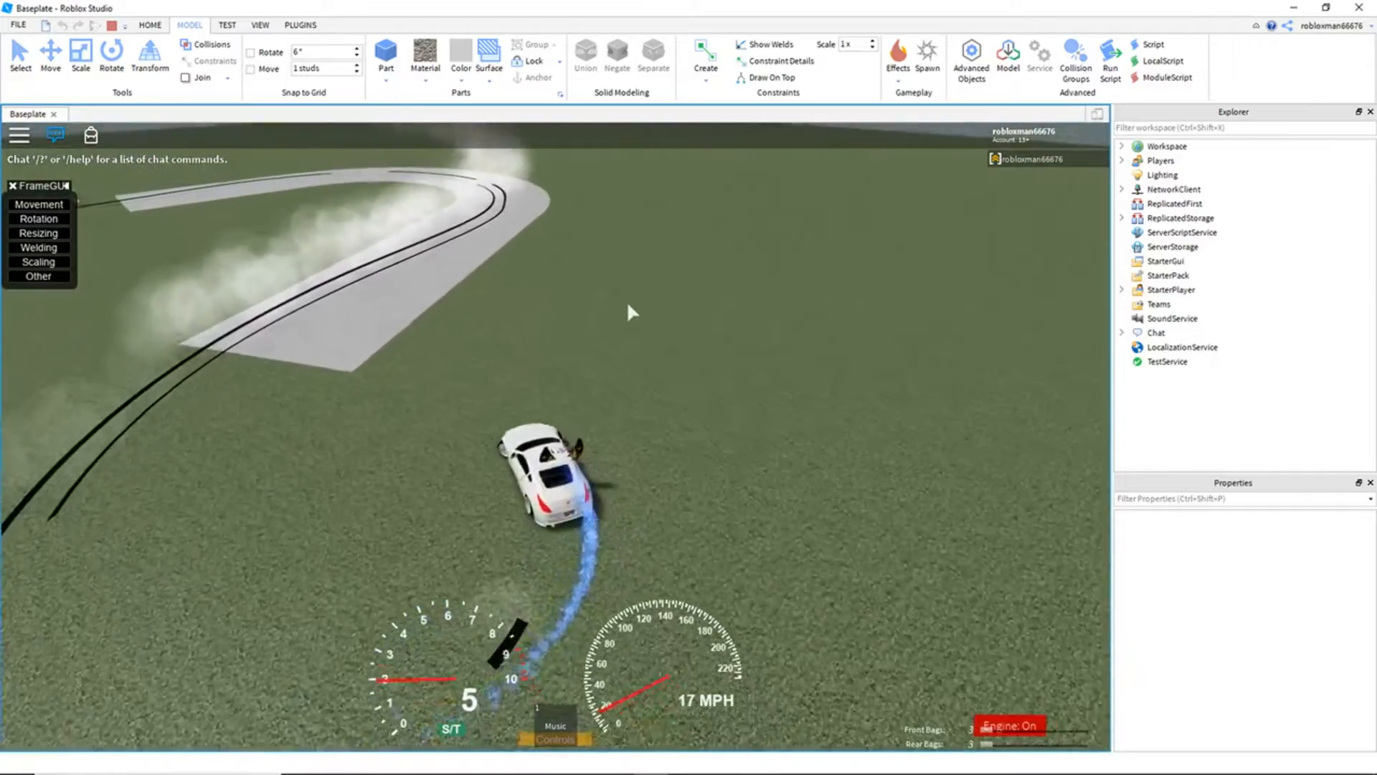
Step: Turn the car around, drive it back through the curve, and stop the playtest
{"action": "key", "text": "w"}
{"action": "key", "text": "d"}
{"action": "key", "text": "q"}
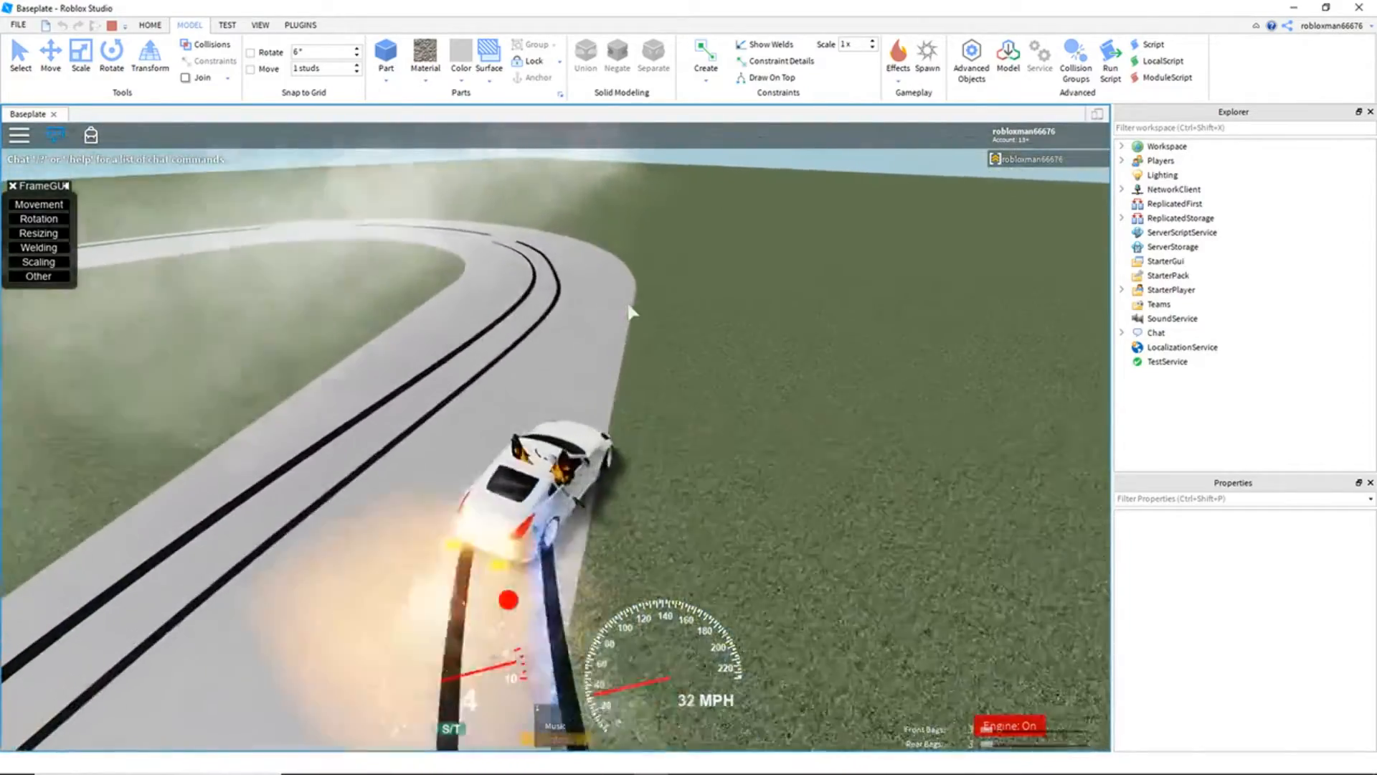
{"action": "key", "text": "a"}
{"action": "key", "text": "w"}
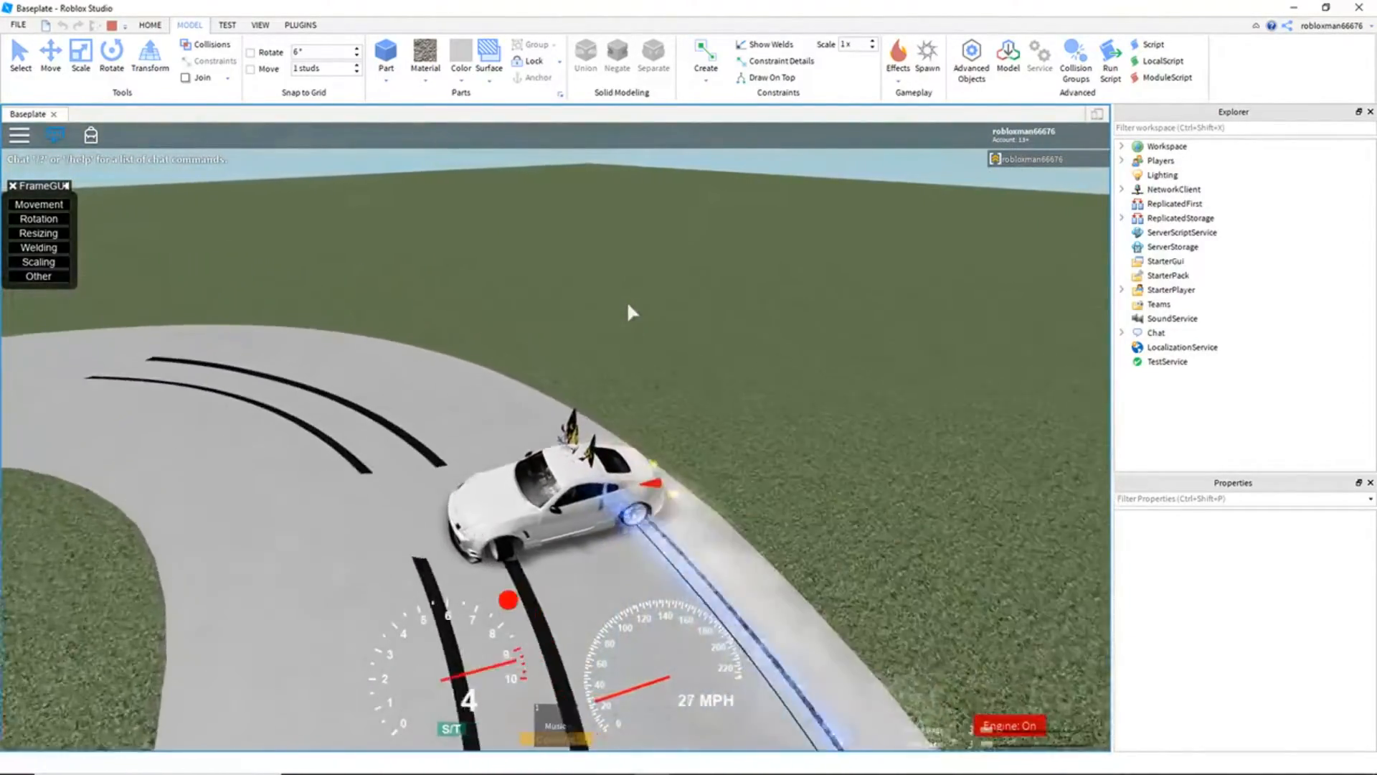
{"action": "key", "text": "w"}
{"action": "key", "text": "a"}
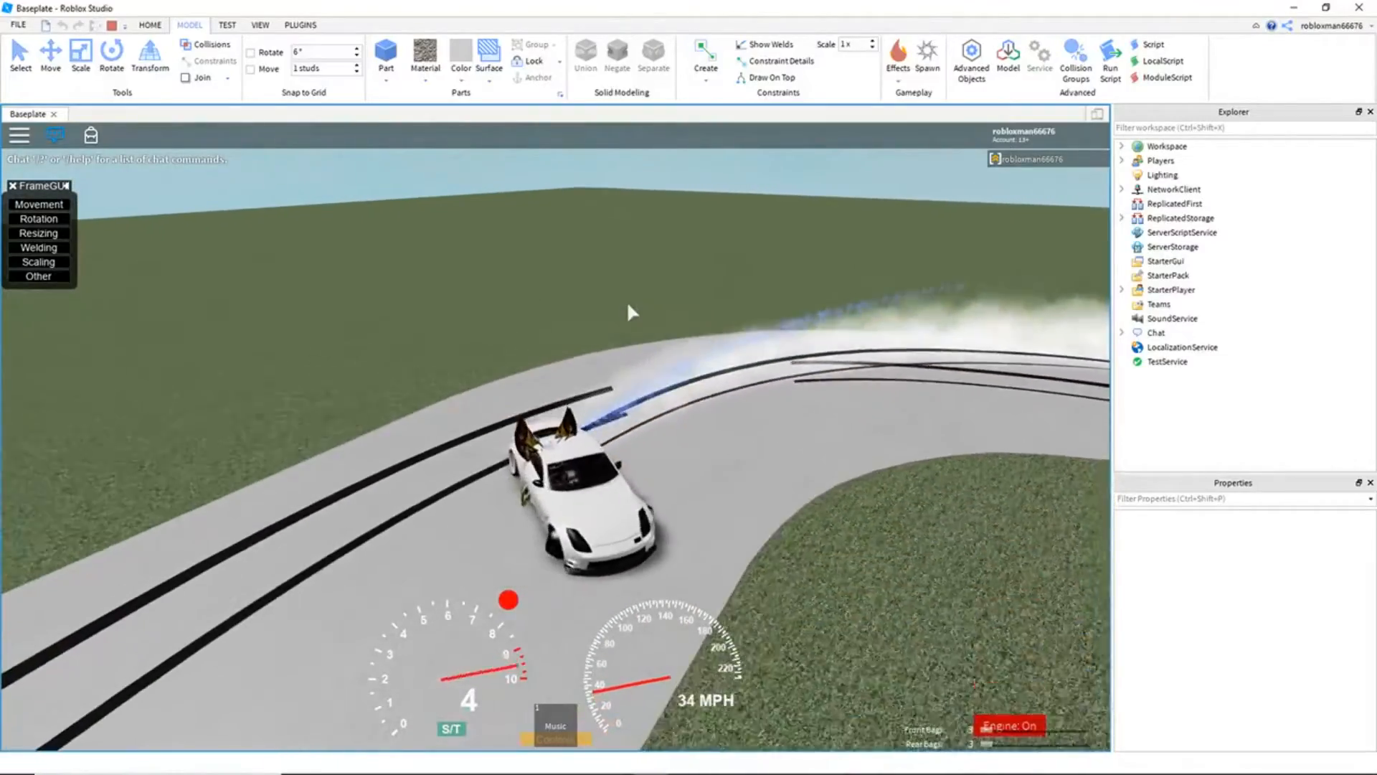
{"action": "key", "text": "d"}
{"action": "right_click_drag", "start_coordinate": [629, 304], "coordinate": [642, 321]}
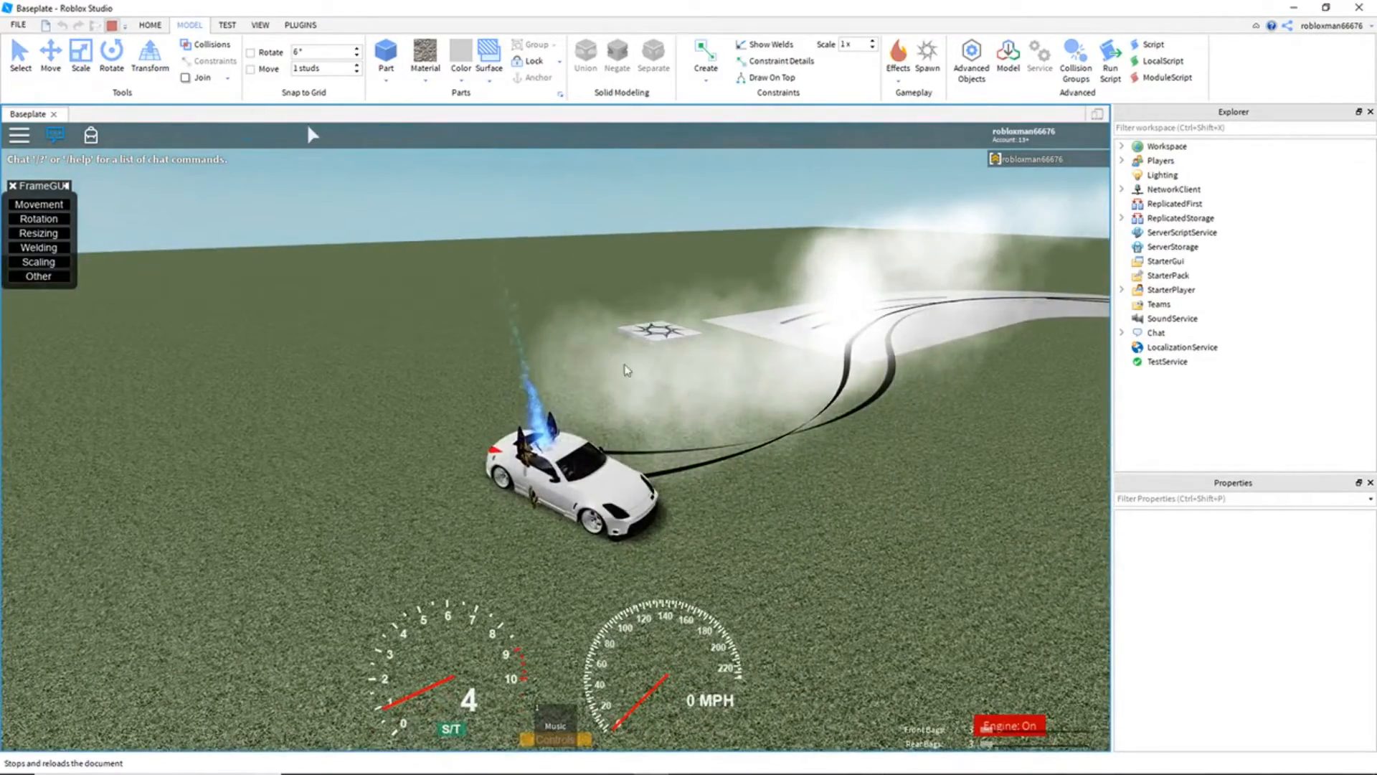
{"action": "left_click", "coordinate": [111, 25]}
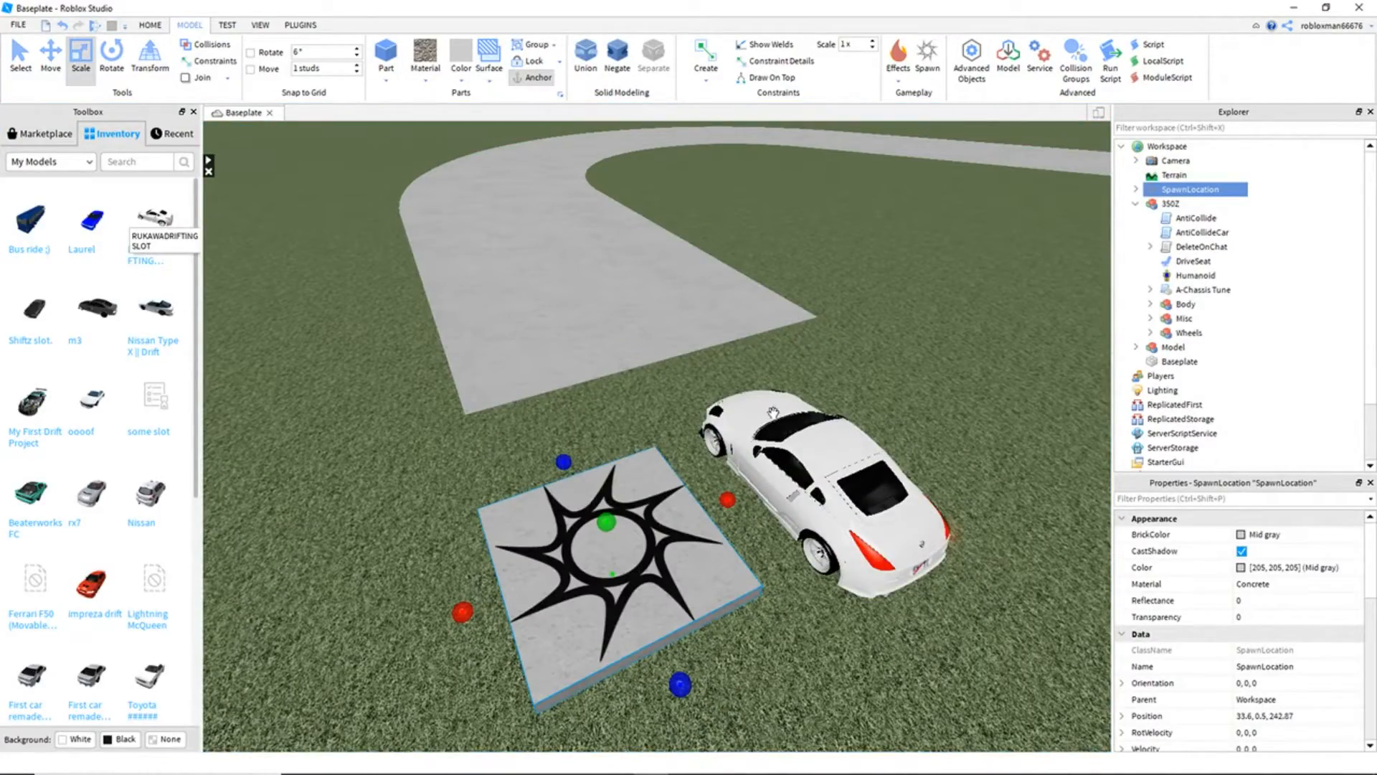
Step: Select the 350Z car together with the spawn location and delete both
{"action": "left_click", "coordinate": [782, 444]}
{"action": "left_click", "coordinate": [661, 581], "text": "ctrl"}
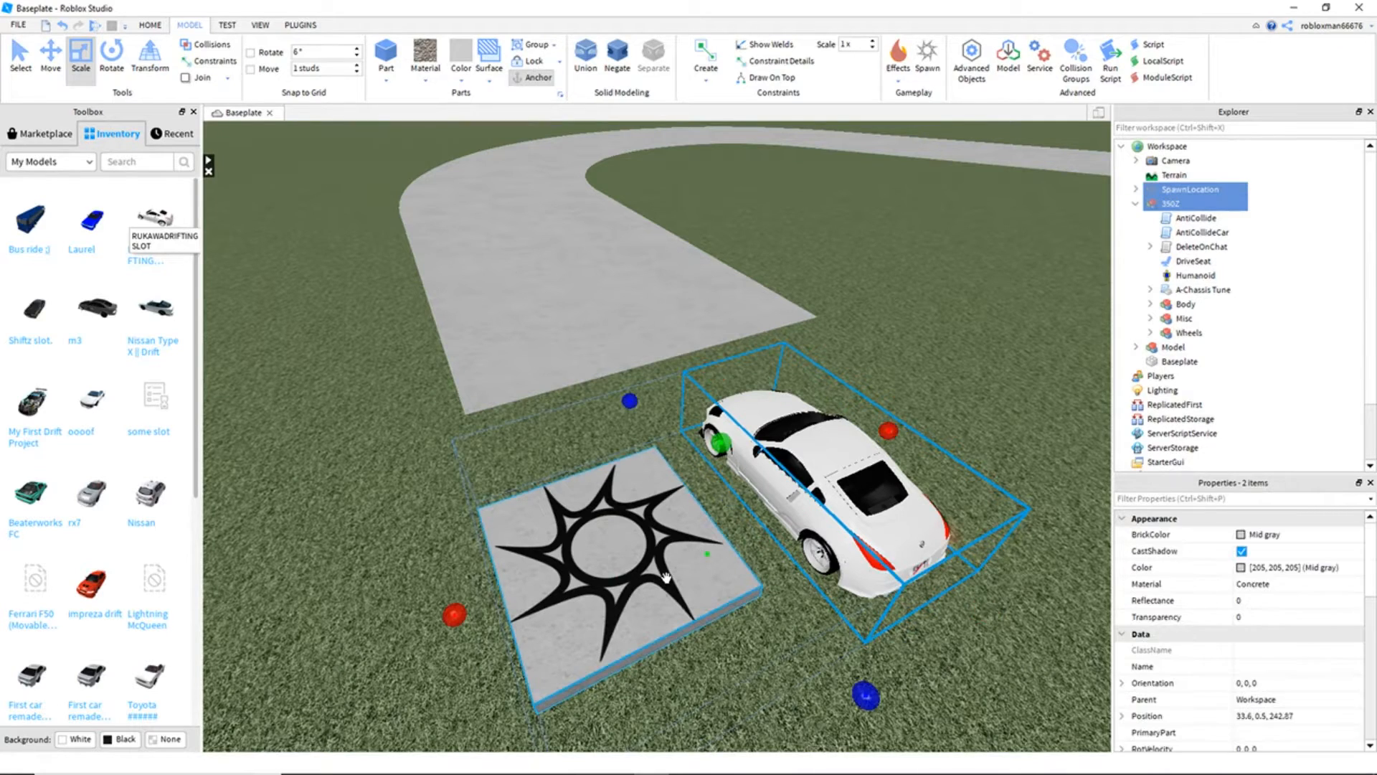
{"action": "key", "text": "Delete"}
Step: Examine the concrete road's curve and straight sections from several viewpoints
{"action": "key", "text": "w"}
{"action": "right_click_drag", "start_coordinate": [768, 519], "coordinate": [781, 508]}
{"action": "key", "text": "s"}
{"action": "right_click_drag", "start_coordinate": [584, 412], "coordinate": [593, 418]}
{"action": "key", "text": "a"}
{"action": "key", "text": "d"}
{"action": "key", "text": "w"}
{"action": "key", "text": "a"}
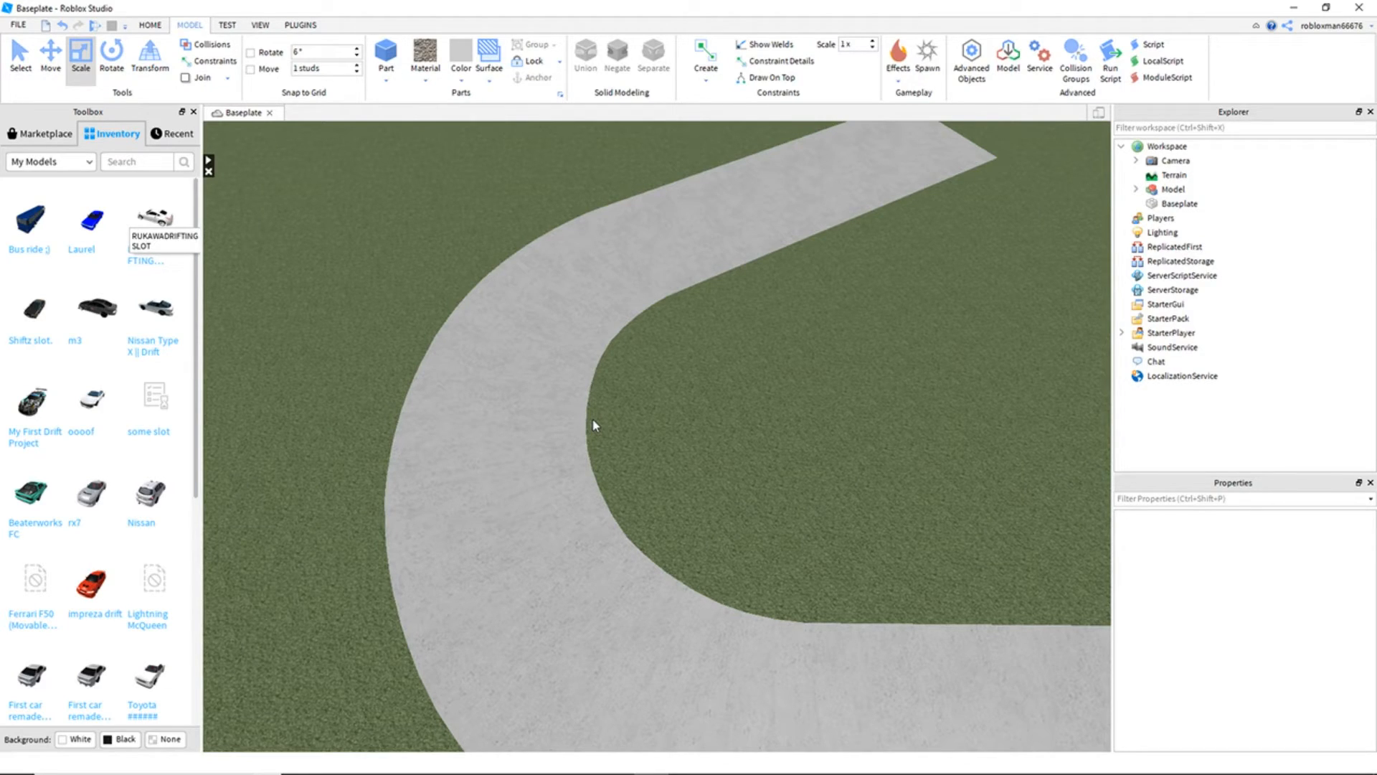
{"action": "right_click_drag", "start_coordinate": [594, 426], "coordinate": [597, 429]}
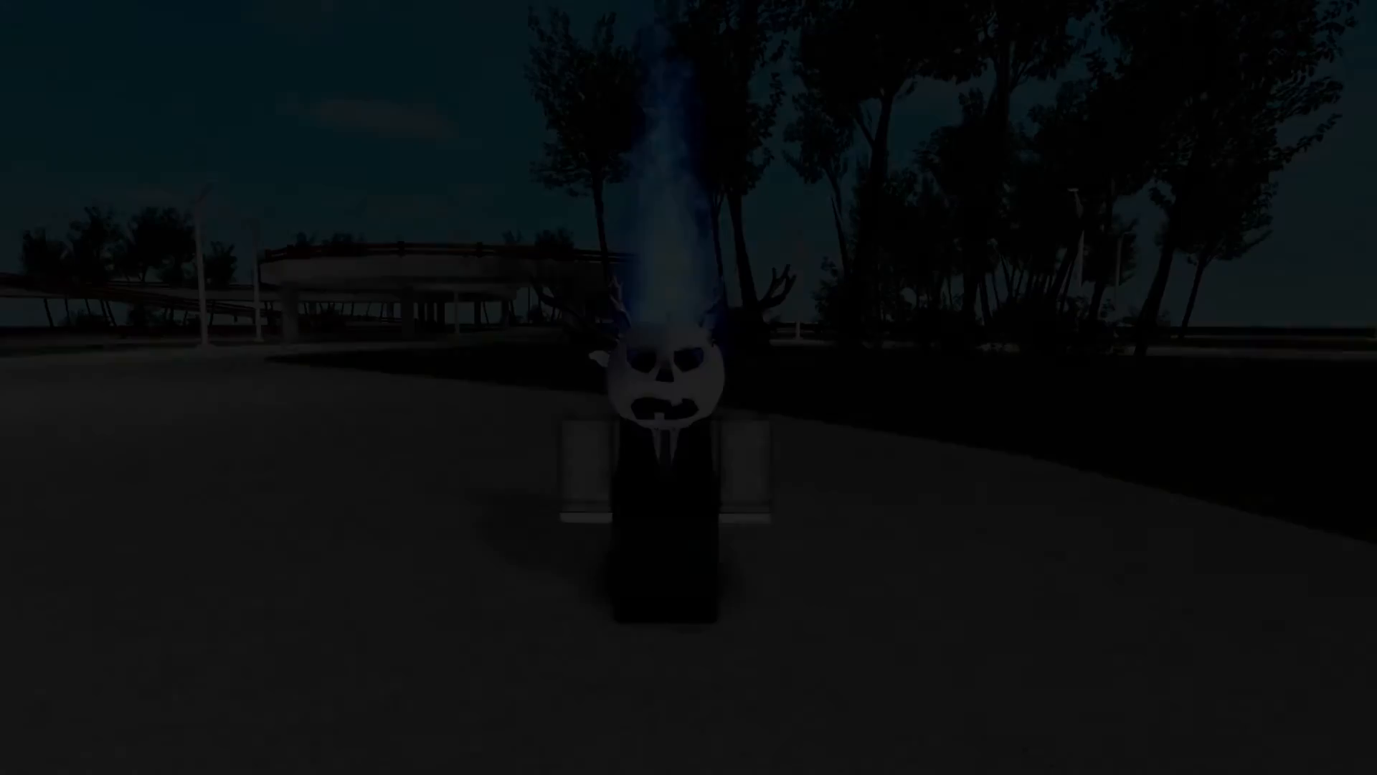